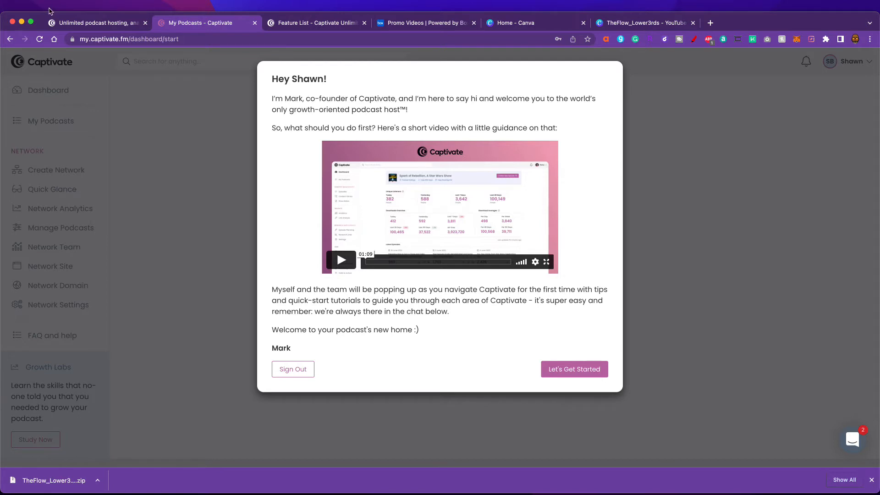
- Dismiss the welcome message and submit United States as the country with the zip code
{"action": "mouse_move", "coordinate": [747, 22]}
{"action": "left_mouse_down"}
{"action": "mouse_move", "coordinate": [745, 8]}
{"action": "mouse_move", "coordinate": [754, 8]}
{"action": "mouse_move", "coordinate": [747, 10]}
{"action": "left_mouse_up"}
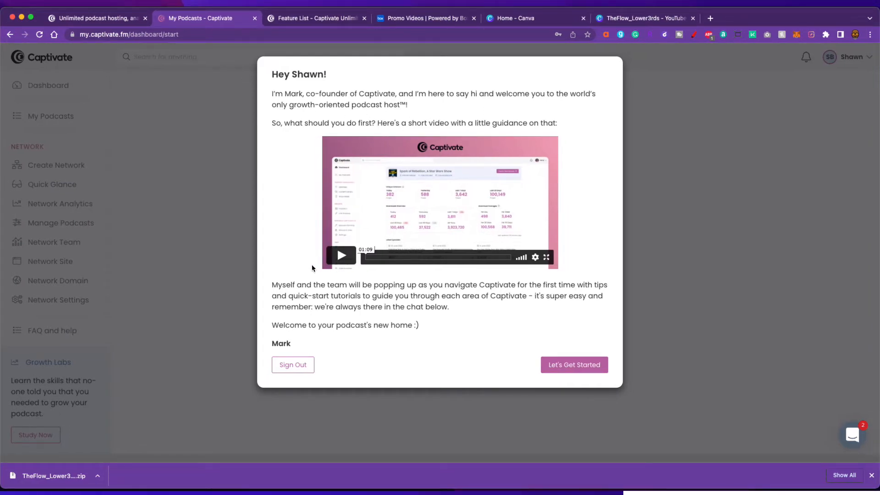
{"action": "left_click", "coordinate": [556, 367]}
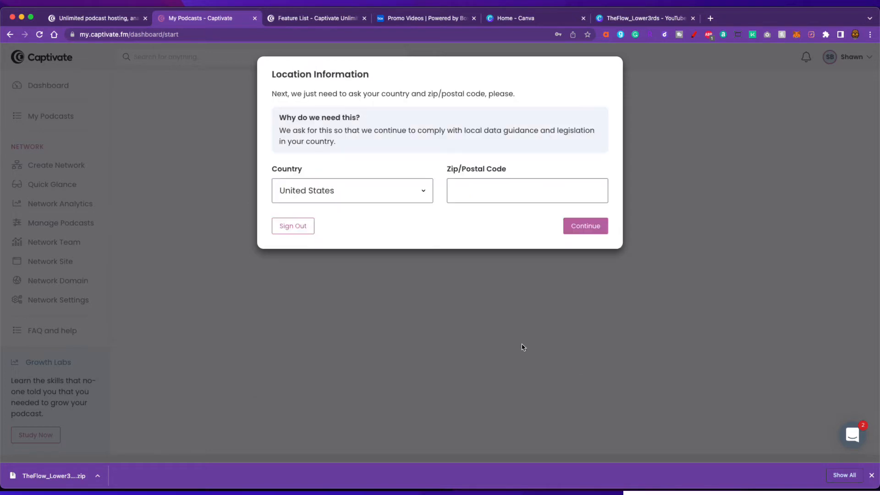
{"action": "left_click", "coordinate": [481, 192]}
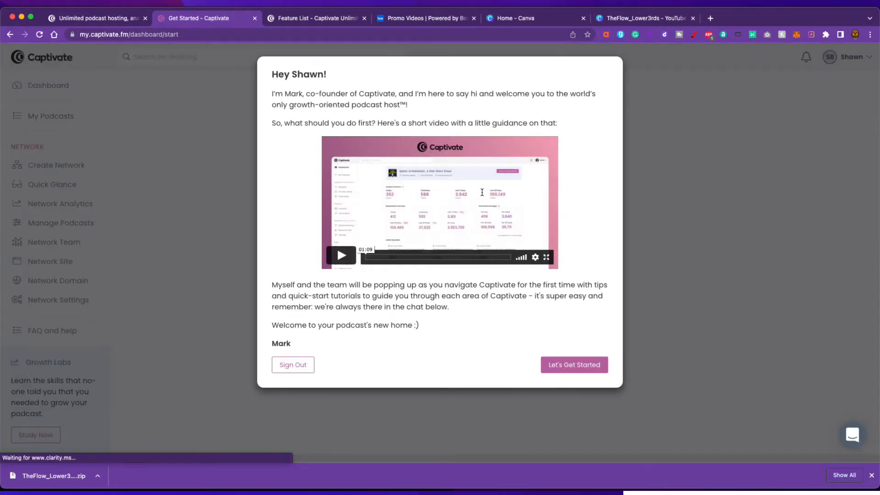
{"action": "left_click", "coordinate": [583, 366]}
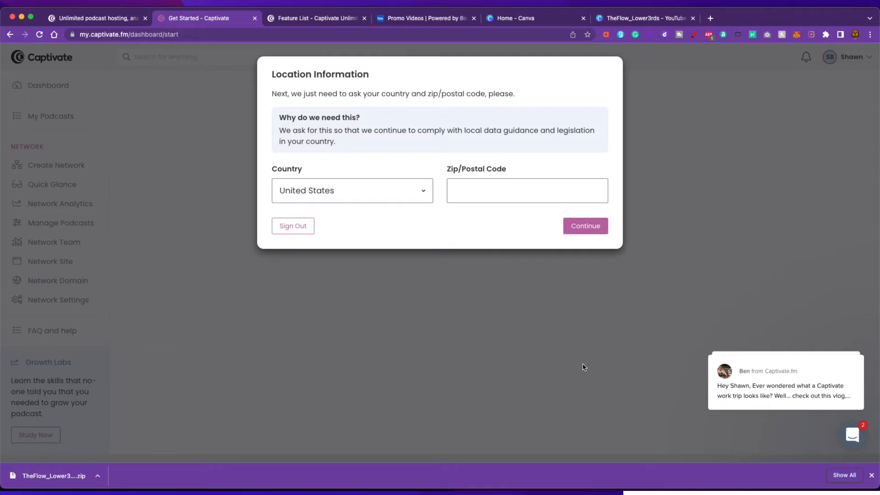
{"action": "left_click", "coordinate": [495, 193]}
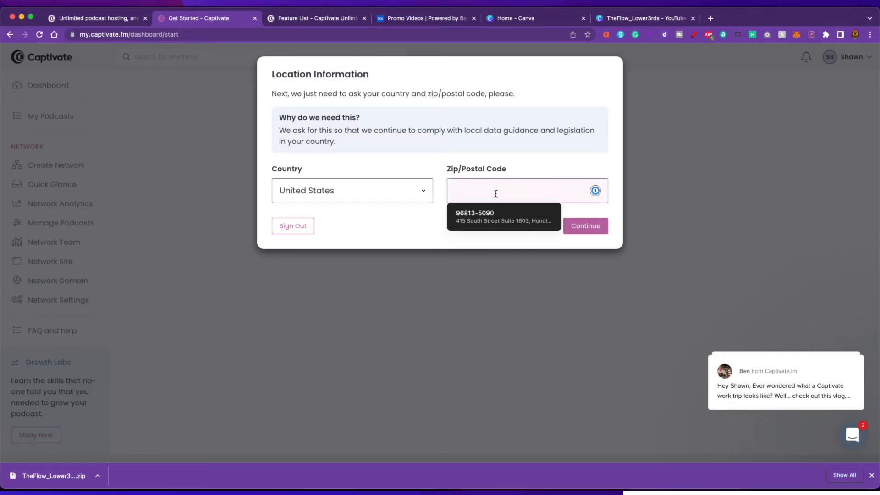
{"action": "type", "text": "01845"}
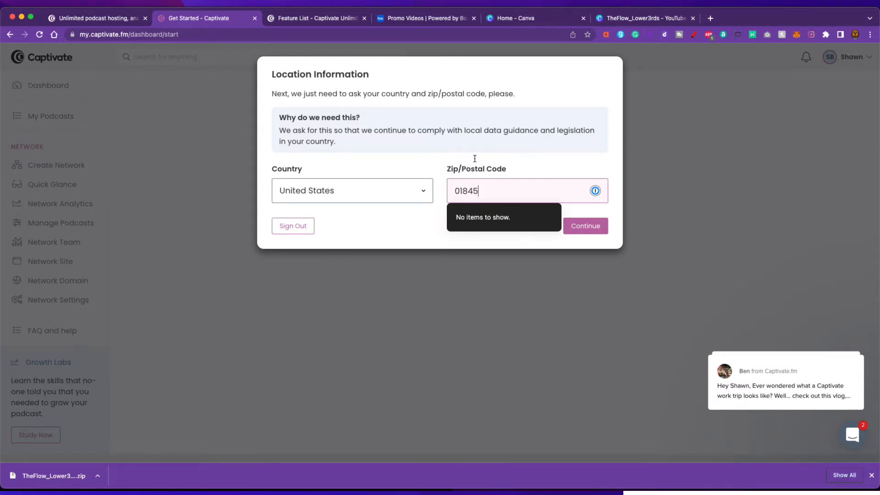
{"action": "left_click", "coordinate": [593, 226]}
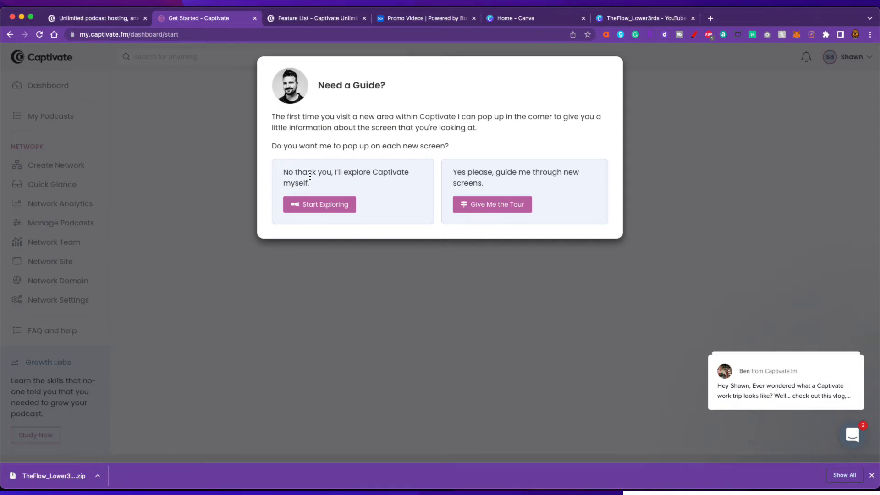
- Choose Start Exploring instead of the guided tour and clear all chat notifications
{"action": "left_click", "coordinate": [340, 210]}
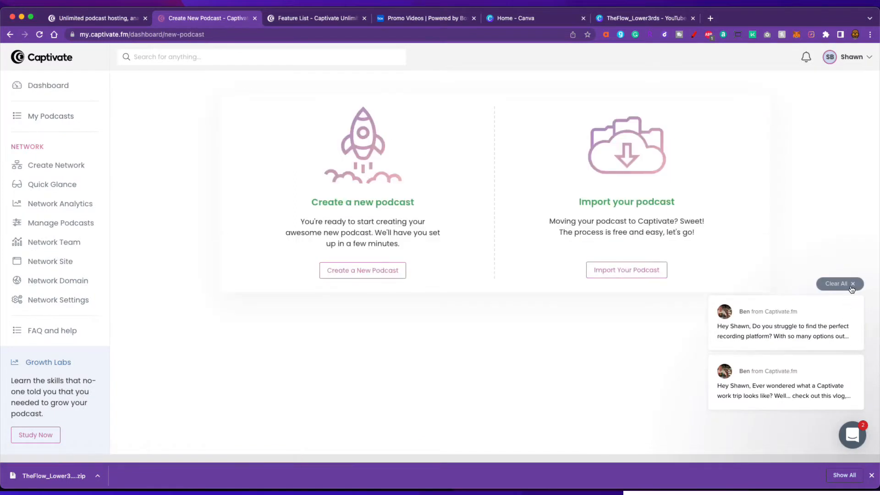
{"action": "left_click", "coordinate": [850, 287]}
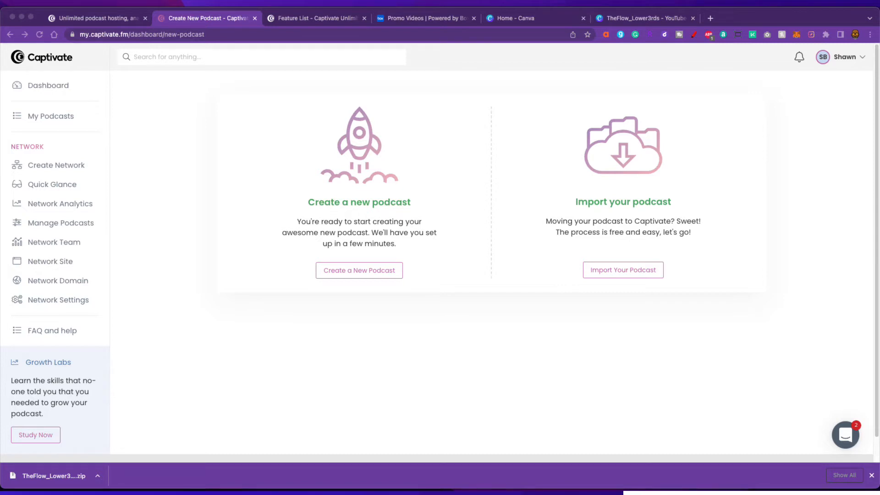
{"action": "left_click", "coordinate": [758, 379]}
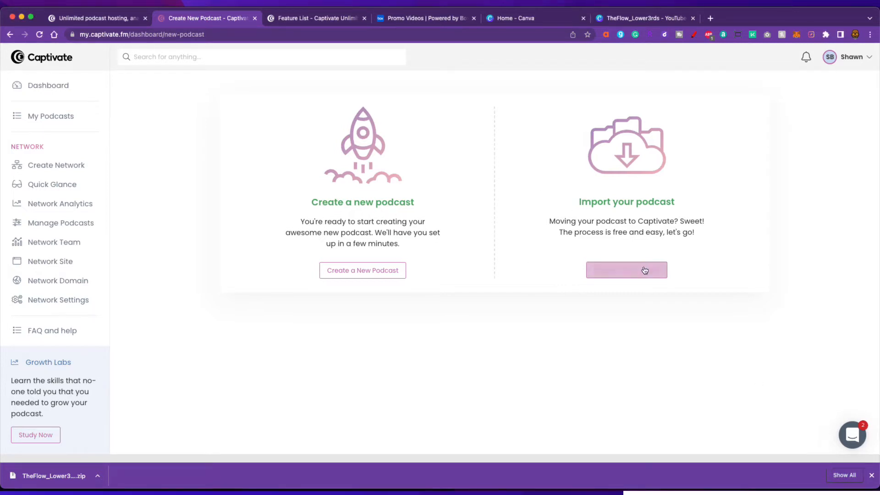
- Start a new podcast named 'The Flow' with the subtitle 'Let's go with The Flow.'
{"action": "left_click", "coordinate": [363, 269]}
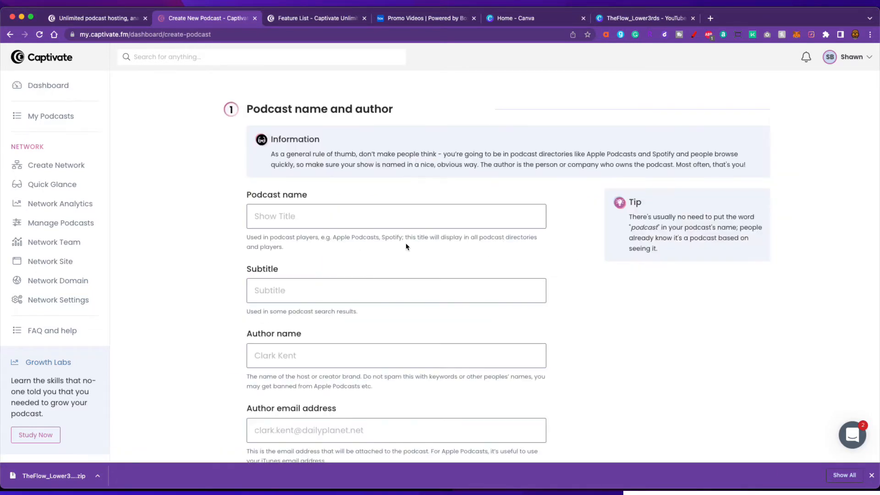
{"action": "scroll", "coordinate": [426, 239], "scroll_direction": "down", "scroll_amount": 4}
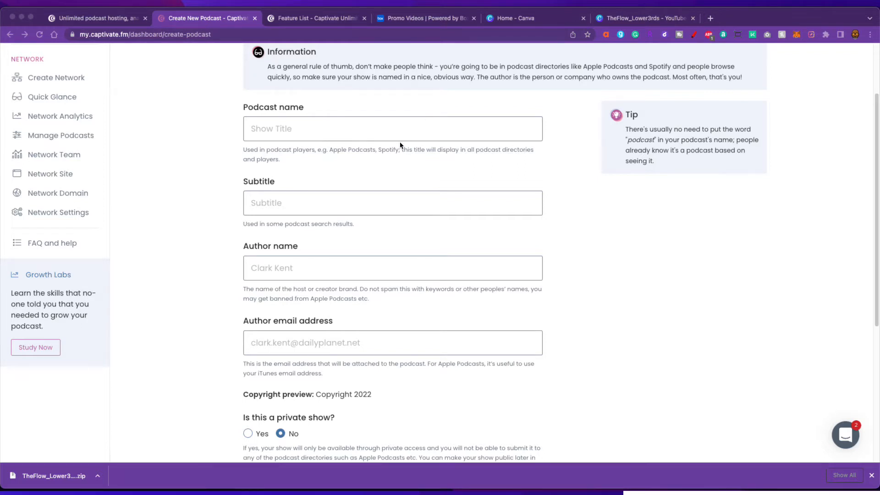
{"action": "left_click", "coordinate": [389, 130]}
{"action": "type", "text": "The Flow"}
{"action": "left_click", "coordinate": [303, 203]}
{"action": "left_click", "coordinate": [293, 210]}
{"action": "type", "text": "Let's go with The Flow."}
- Enter Ecamm Network as author plus the author's e-mail, and proceed to Podcast cover art
{"action": "left_click", "coordinate": [287, 271]}
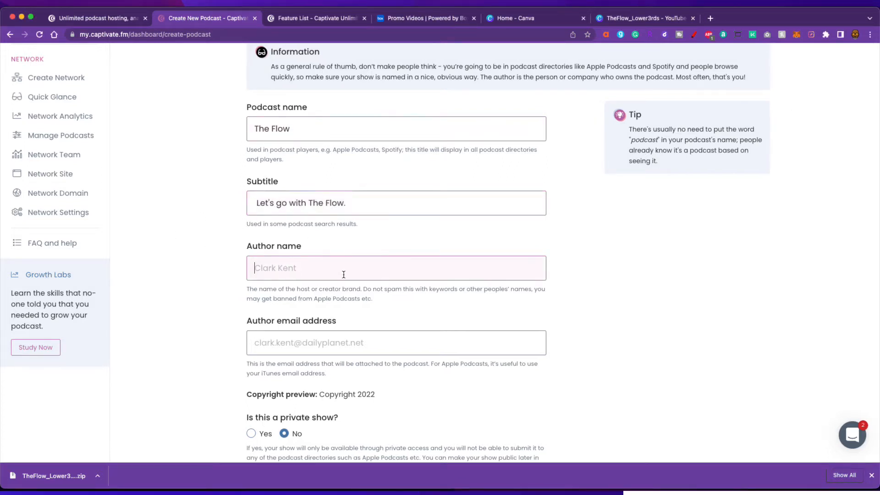
{"action": "type", "text": "Ecamm Network"}
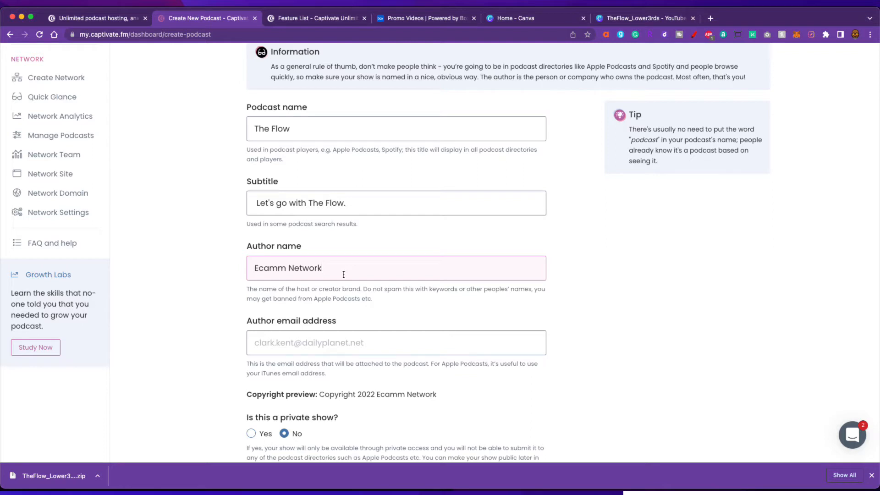
{"action": "left_click", "coordinate": [357, 349]}
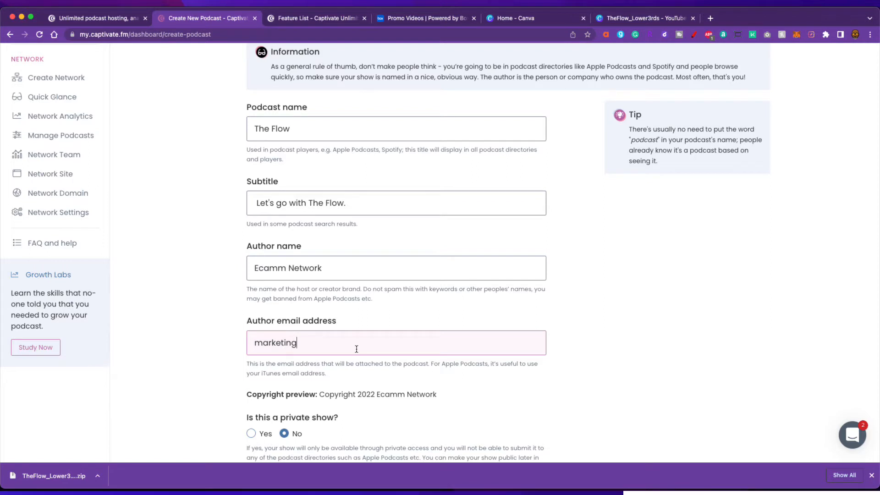
{"action": "scroll", "coordinate": [541, 352], "scroll_direction": "down", "scroll_amount": 5}
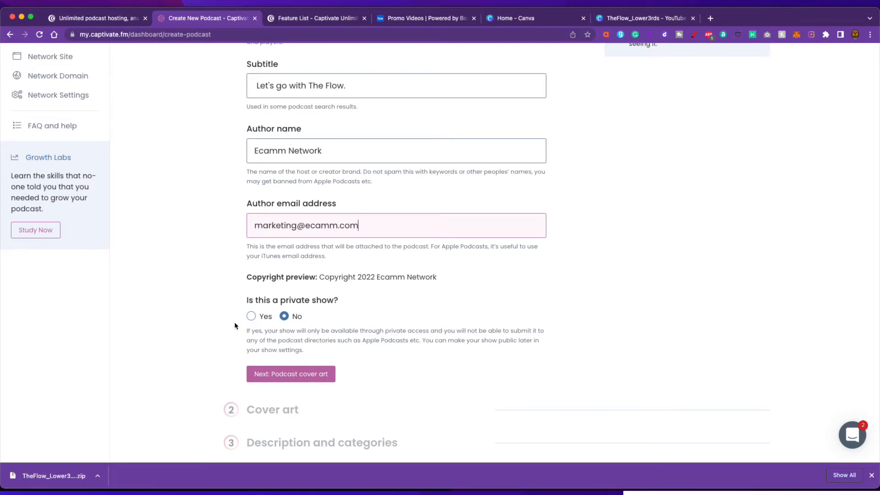
{"action": "scroll", "coordinate": [456, 338], "scroll_direction": "down", "scroll_amount": 5}
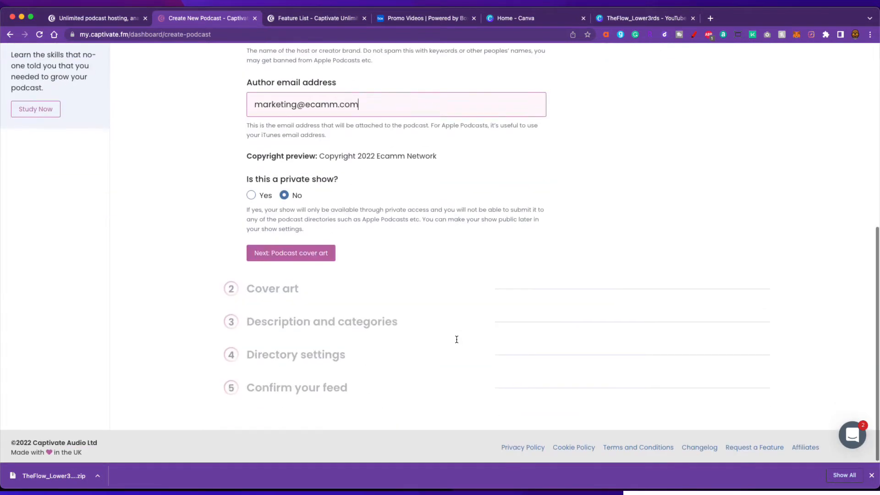
{"action": "left_click", "coordinate": [297, 252]}
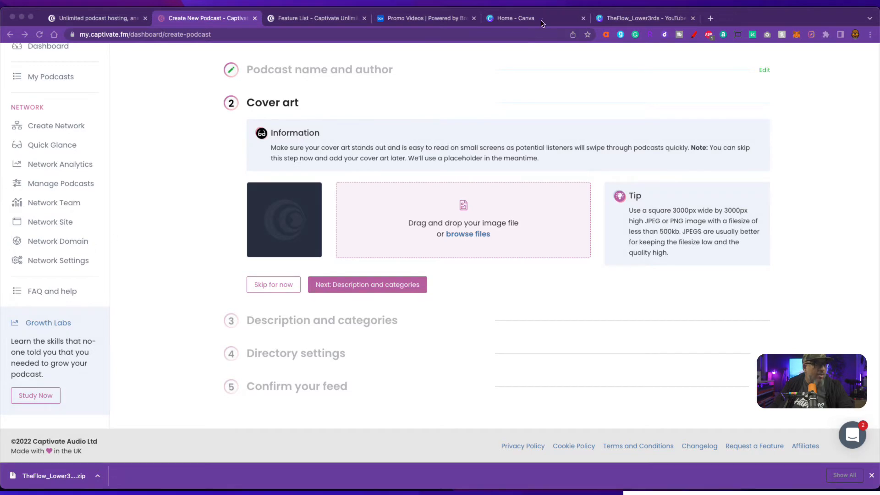
- Switch to Canva and scroll through the team's recent designs on the home page
{"action": "left_click", "coordinate": [505, 22]}
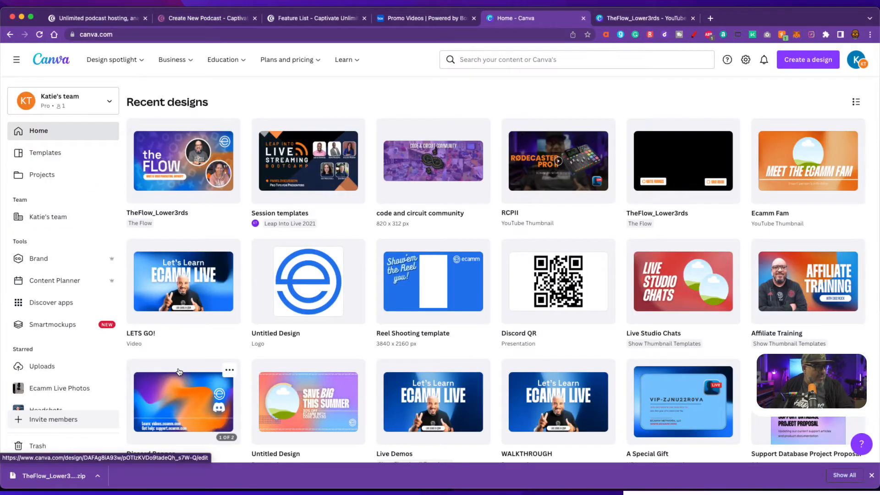
{"action": "scroll", "coordinate": [180, 370], "scroll_direction": "down", "scroll_amount": 5}
{"action": "scroll", "coordinate": [180, 370], "scroll_direction": "down", "scroll_amount": 6}
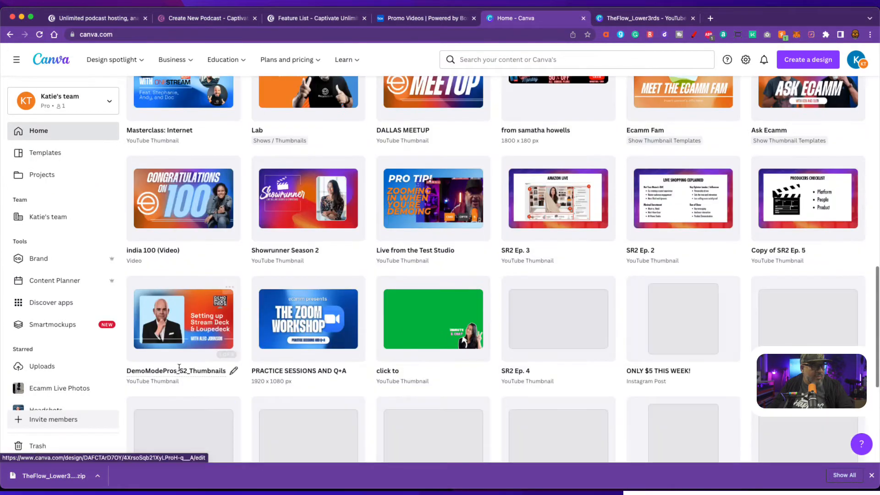
{"action": "scroll", "coordinate": [177, 367], "scroll_direction": "down", "scroll_amount": 4}
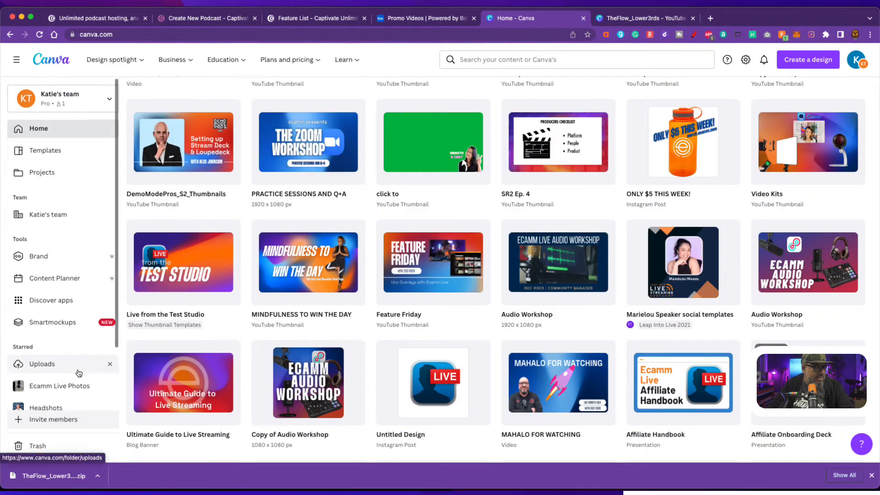
{"action": "scroll", "coordinate": [79, 369], "scroll_direction": "down", "scroll_amount": 5}
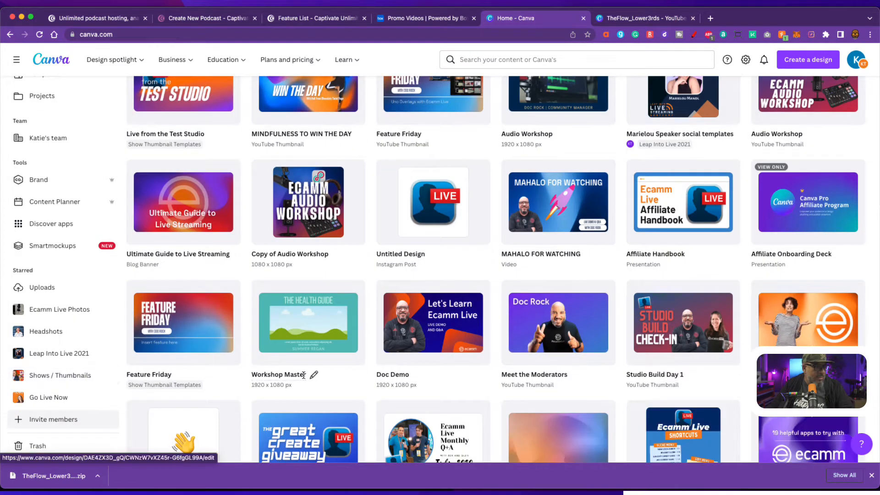
{"action": "scroll", "coordinate": [302, 374], "scroll_direction": "down", "scroll_amount": 4}
{"action": "scroll", "coordinate": [353, 321], "scroll_direction": "down", "scroll_amount": 5}
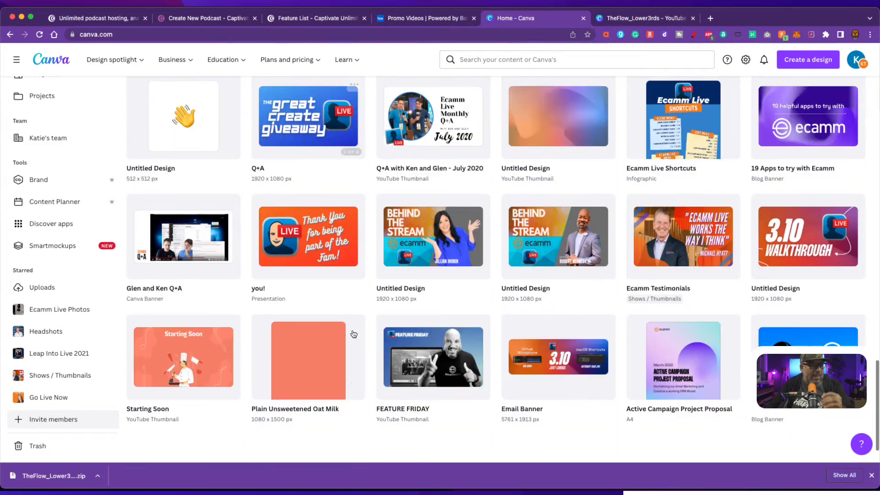
{"action": "scroll", "coordinate": [359, 336], "scroll_direction": "down", "scroll_amount": 5}
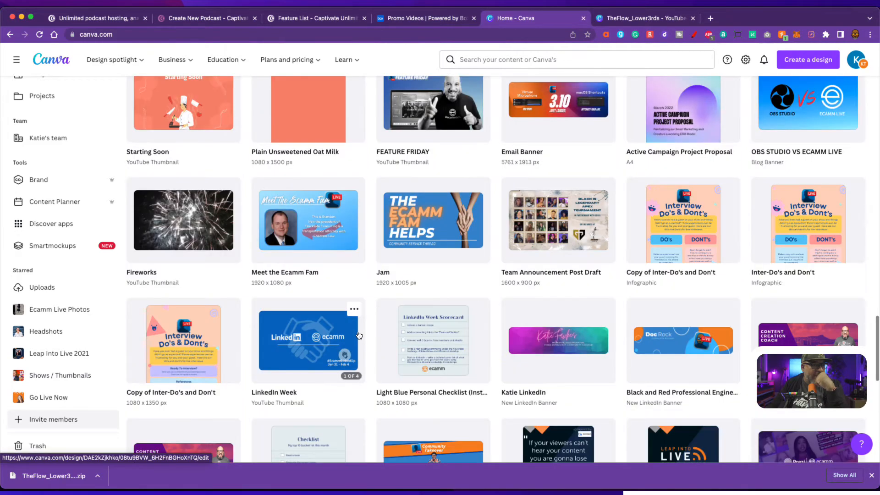
{"action": "scroll", "coordinate": [359, 337], "scroll_direction": "up", "scroll_amount": 9}
{"action": "scroll", "coordinate": [359, 336], "scroll_direction": "up", "scroll_amount": 15}
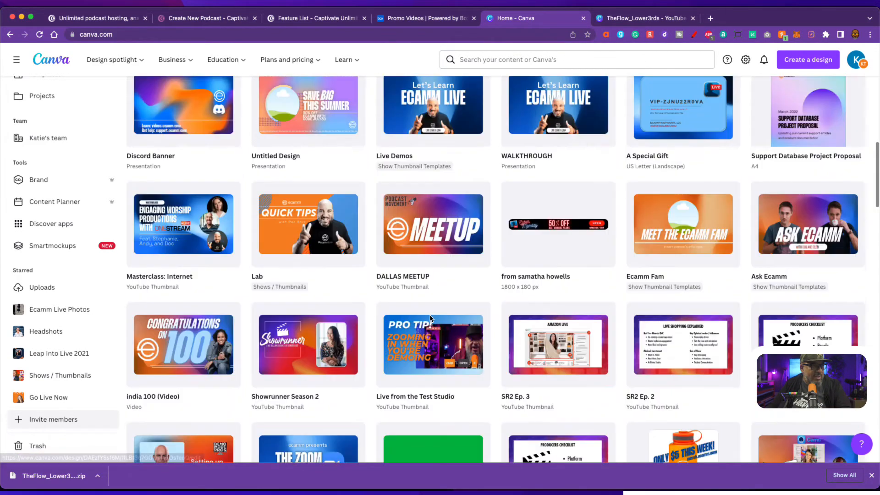
{"action": "scroll", "coordinate": [314, 221], "scroll_direction": "down", "scroll_amount": 7}
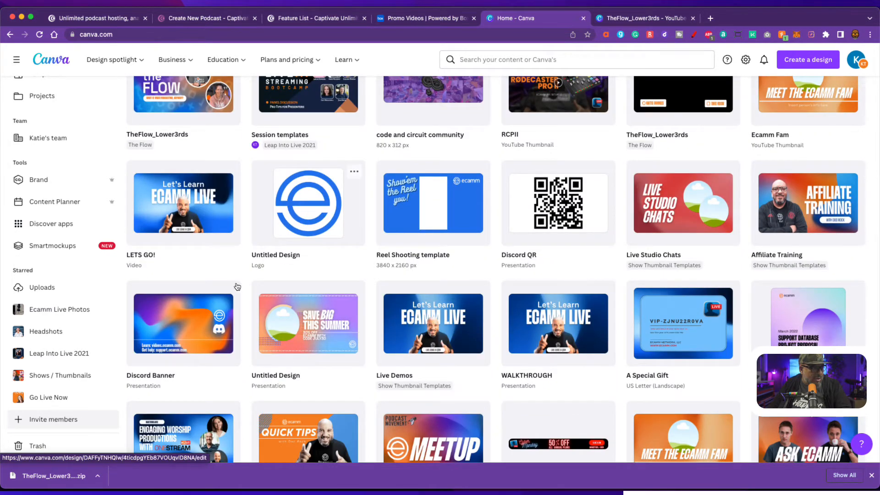
{"action": "scroll", "coordinate": [287, 296], "scroll_direction": "up", "scroll_amount": 3}
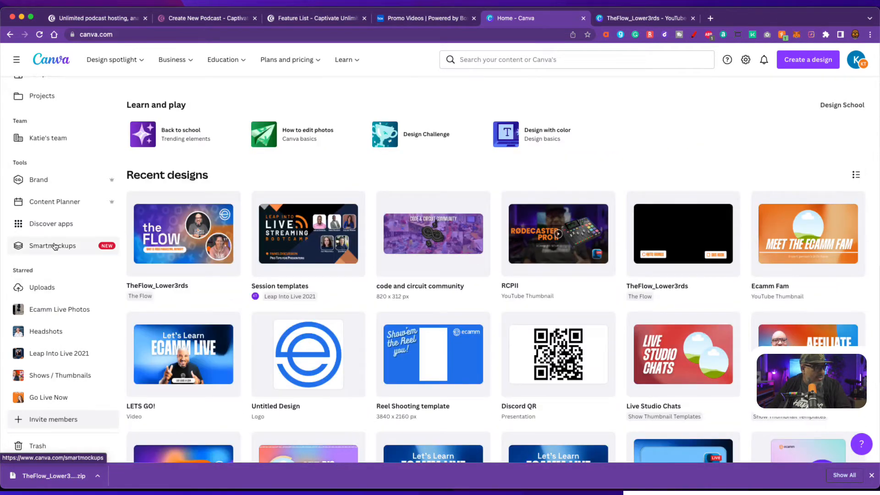
- Browse the Brand kit colours, the July 2022 Content Planner and the Smartmockups gallery
{"action": "left_click", "coordinate": [69, 180]}
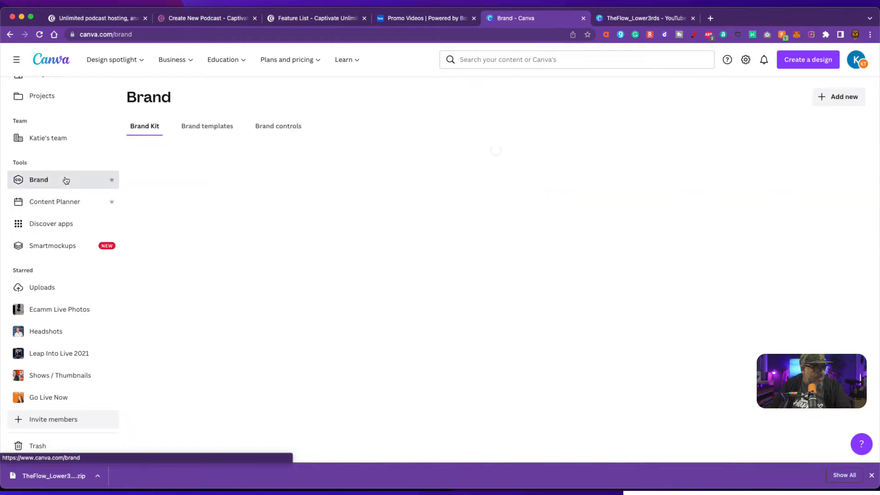
{"action": "scroll", "coordinate": [349, 294], "scroll_direction": "down", "scroll_amount": 5}
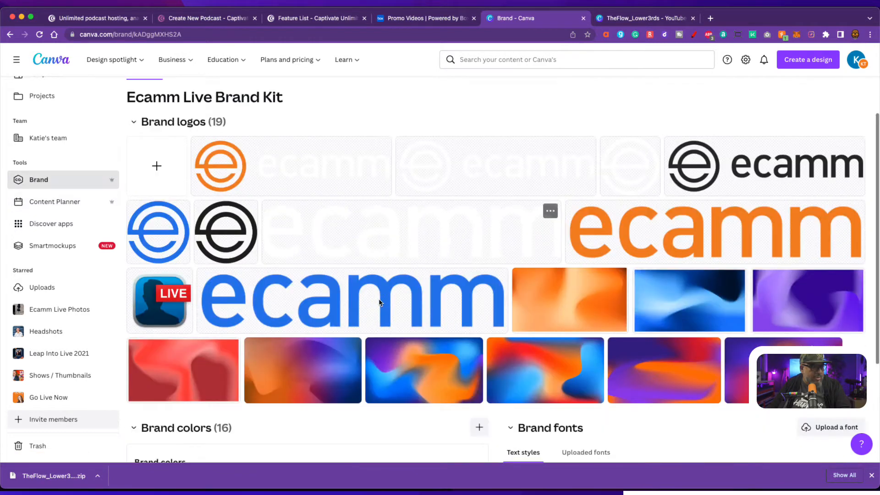
{"action": "left_click", "coordinate": [44, 202]}
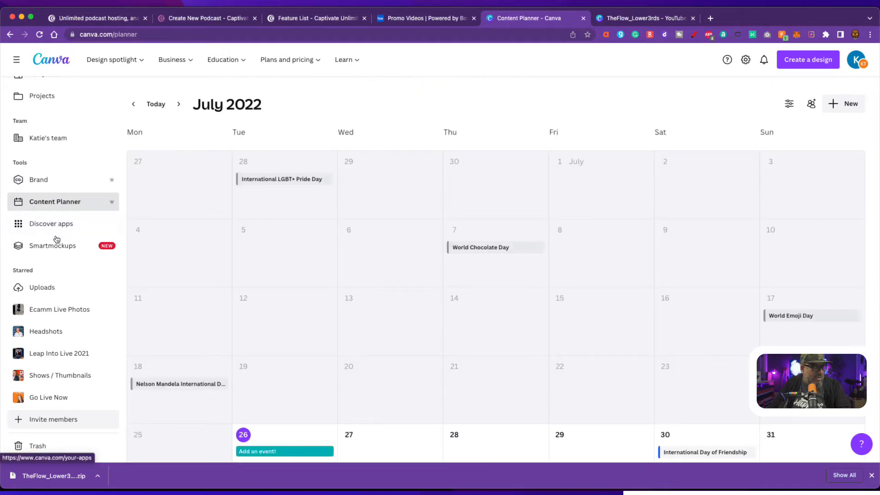
{"action": "left_click", "coordinate": [53, 248]}
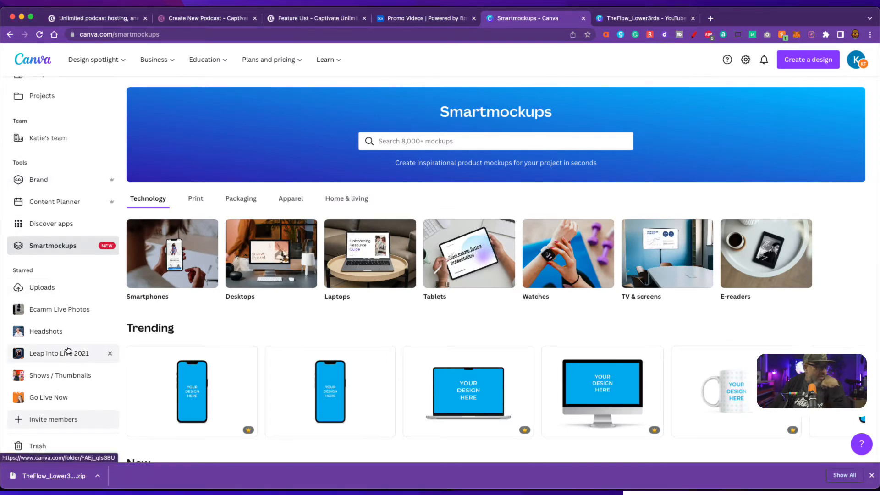
{"action": "scroll", "coordinate": [68, 350], "scroll_direction": "down", "scroll_amount": 1}
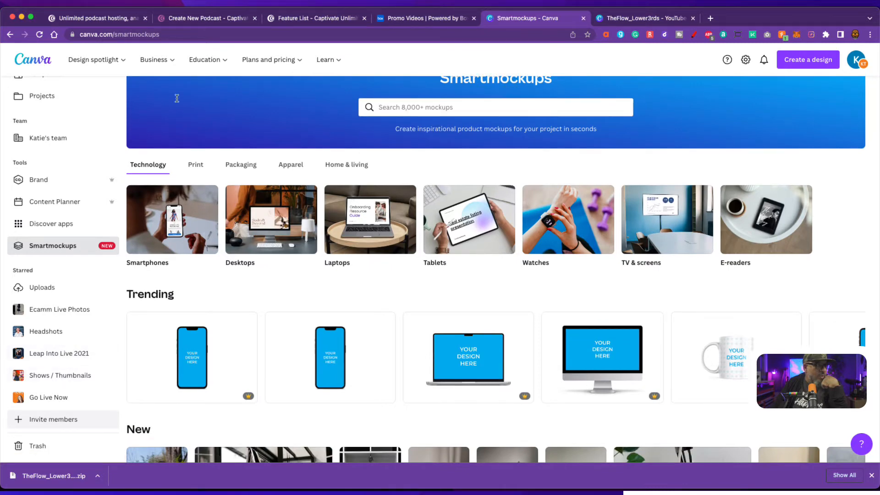
{"action": "scroll", "coordinate": [64, 142], "scroll_direction": "up", "scroll_amount": 3}
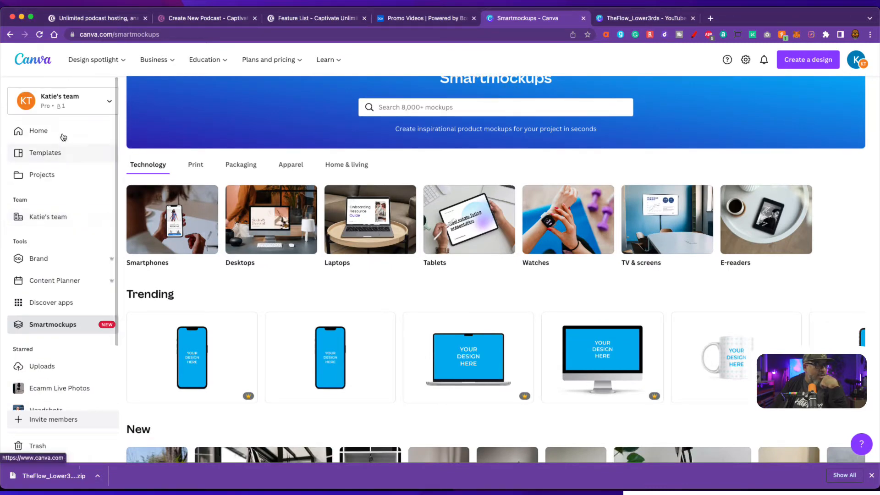
- Return to Canva Home, scroll the recent designs, then go back to the Captivate tab
{"action": "left_click", "coordinate": [57, 130]}
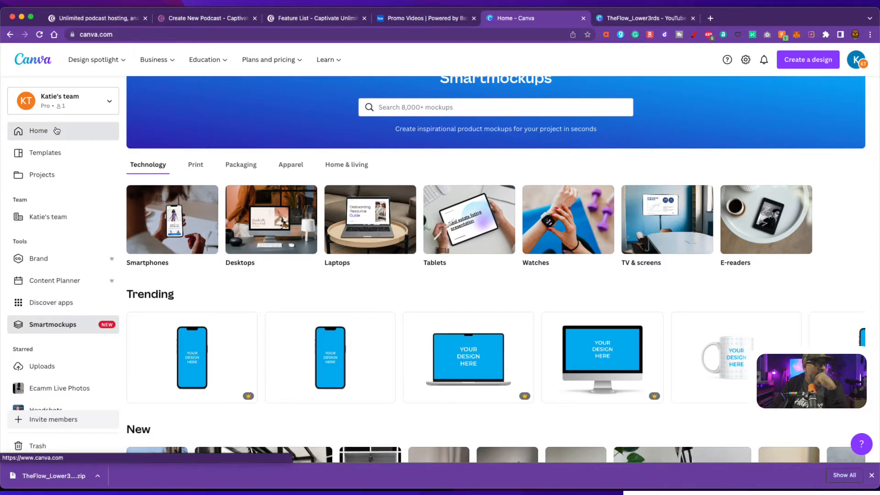
{"action": "scroll", "coordinate": [376, 227], "scroll_direction": "down", "scroll_amount": 3}
{"action": "scroll", "coordinate": [376, 227], "scroll_direction": "down", "scroll_amount": 2}
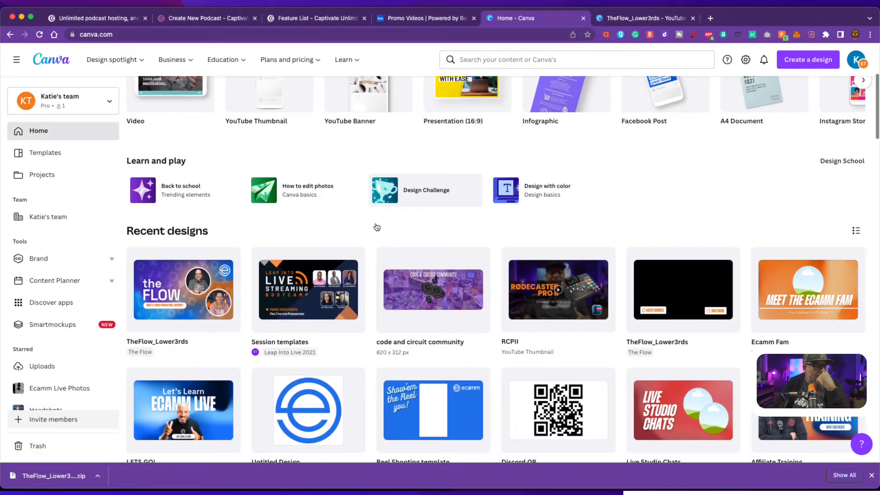
{"action": "scroll", "coordinate": [377, 227], "scroll_direction": "down", "scroll_amount": 6}
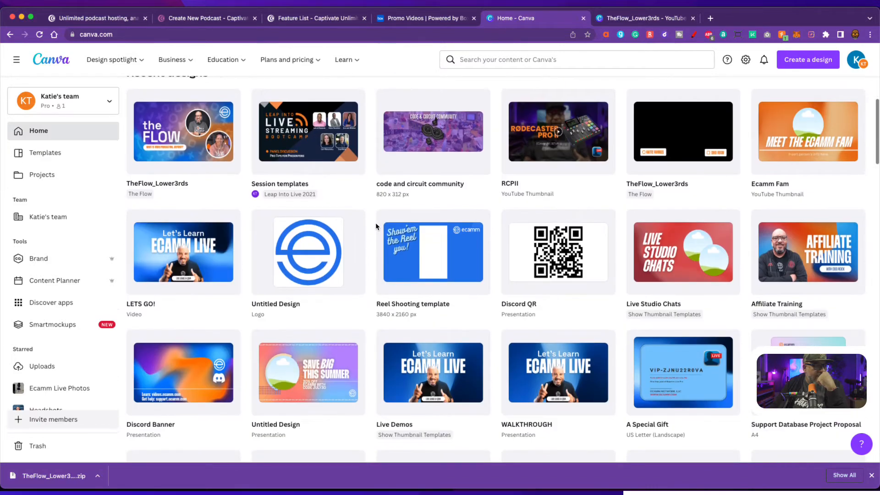
{"action": "scroll", "coordinate": [376, 227], "scroll_direction": "down", "scroll_amount": 10}
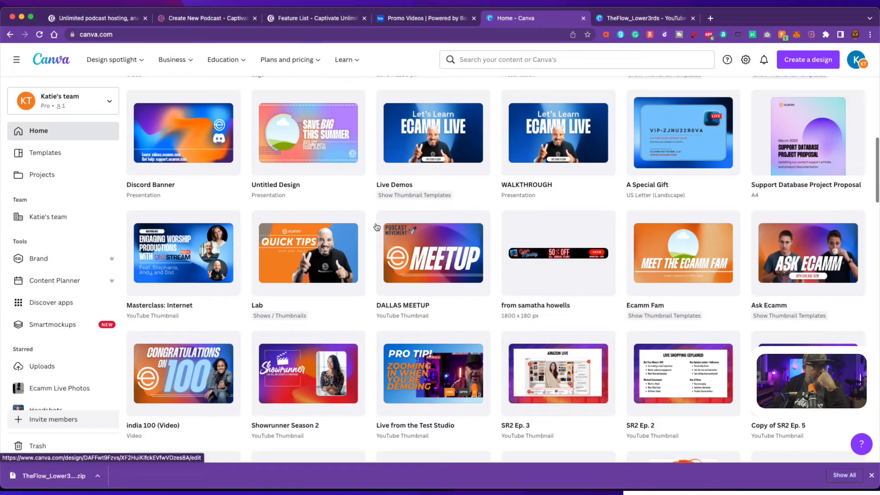
{"action": "left_click", "coordinate": [215, 18]}
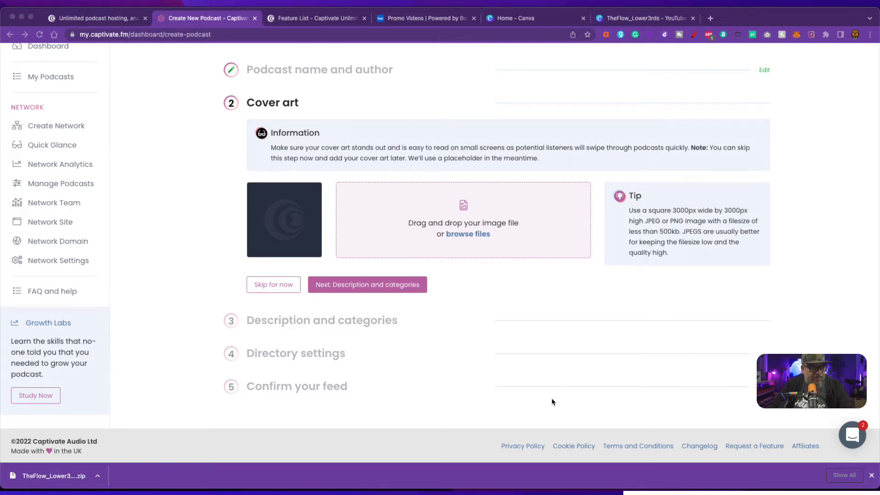
- Drag TheFlow_Cover.jpg from the Desktop into the Cover art drop zone
{"action": "left_click", "coordinate": [447, 322]}
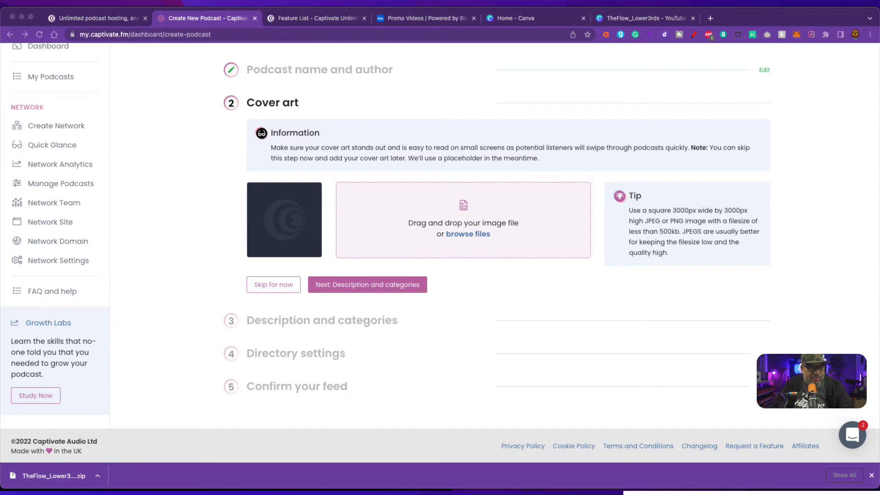
{"action": "left_click_drag", "start_coordinate": [586, 397], "coordinate": [303, 232]}
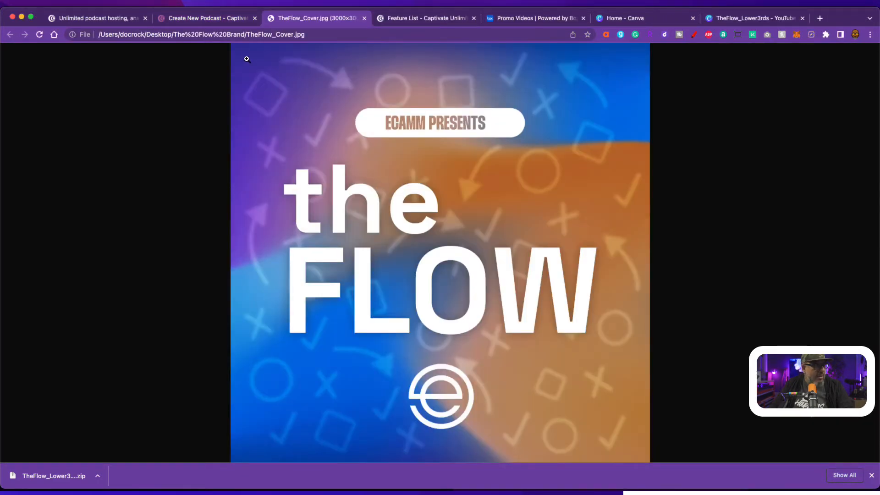
{"action": "left_click", "coordinate": [227, 18]}
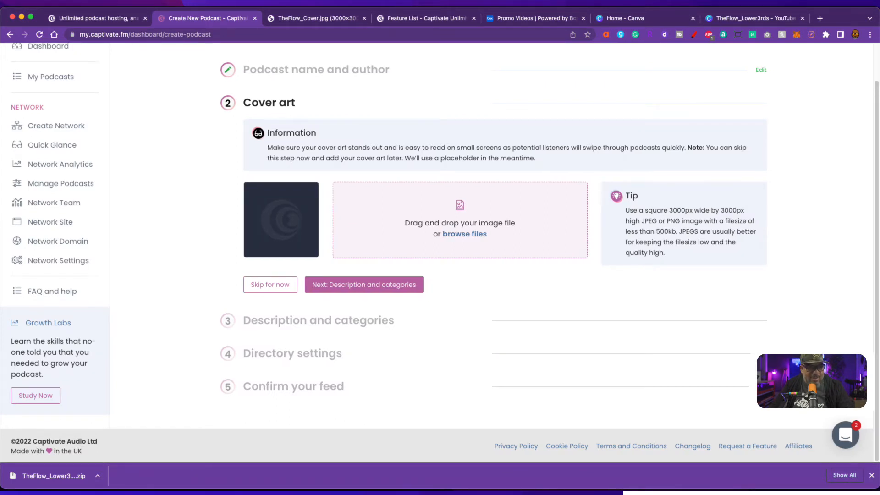
{"action": "left_click_drag", "start_coordinate": [588, 399], "coordinate": [452, 219]}
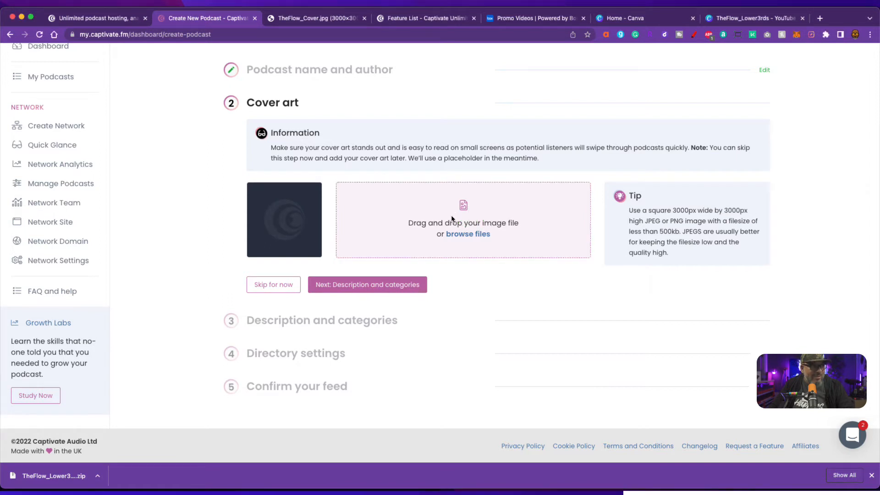
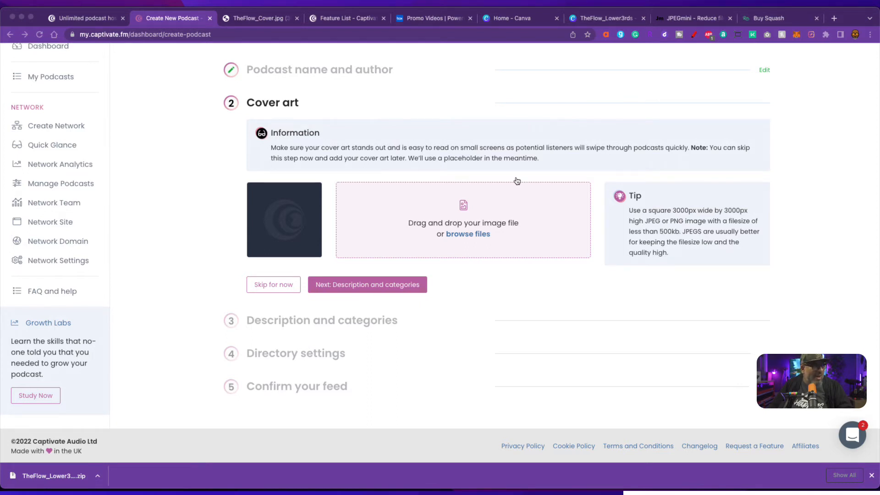
- Upload TheFlow_Cover.jpg as the podcast's cover art and move on to the description step
{"action": "key", "text": "super+Tab"}
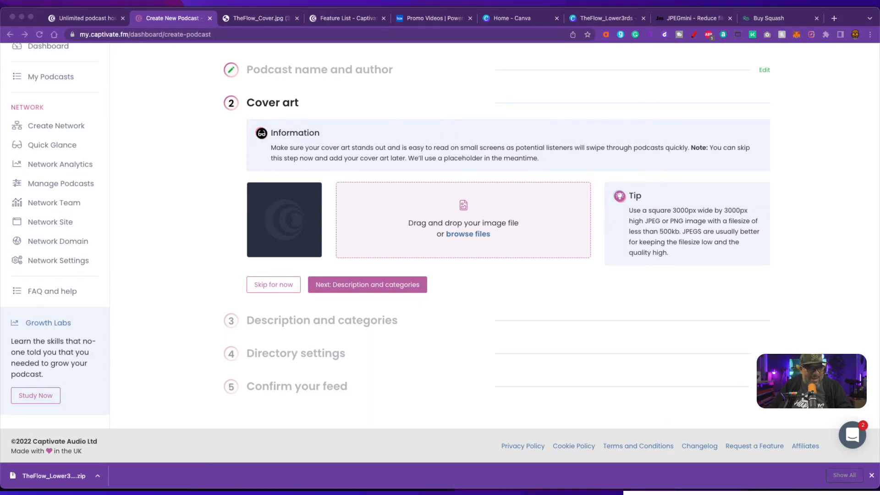
{"action": "left_click_drag", "start_coordinate": [584, 376], "coordinate": [491, 245]}
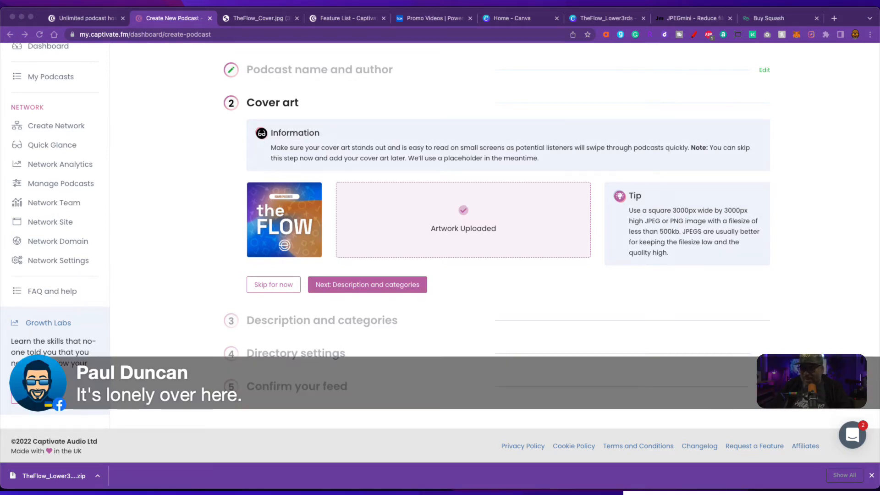
{"action": "left_click", "coordinate": [680, 292]}
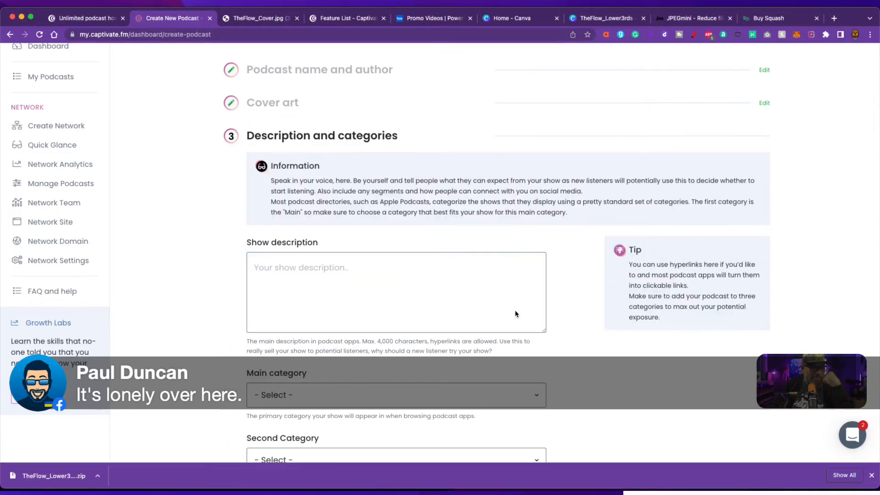
- Paste the prepared multi-paragraph introduction to The Flow into the Show description field
{"action": "left_click", "coordinate": [310, 273]}
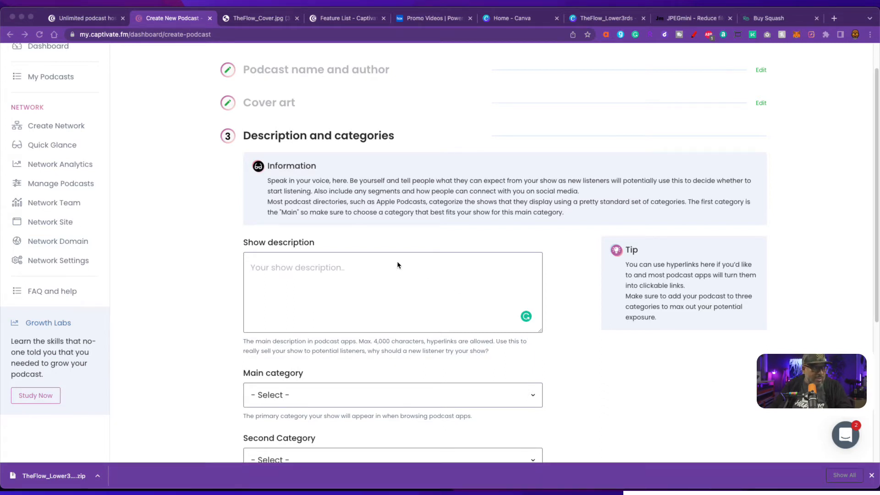
{"action": "left_click", "coordinate": [383, 282]}
{"action": "key", "text": "cmd+v"}
{"action": "scroll", "coordinate": [399, 289], "scroll_direction": "up", "scroll_amount": 5}
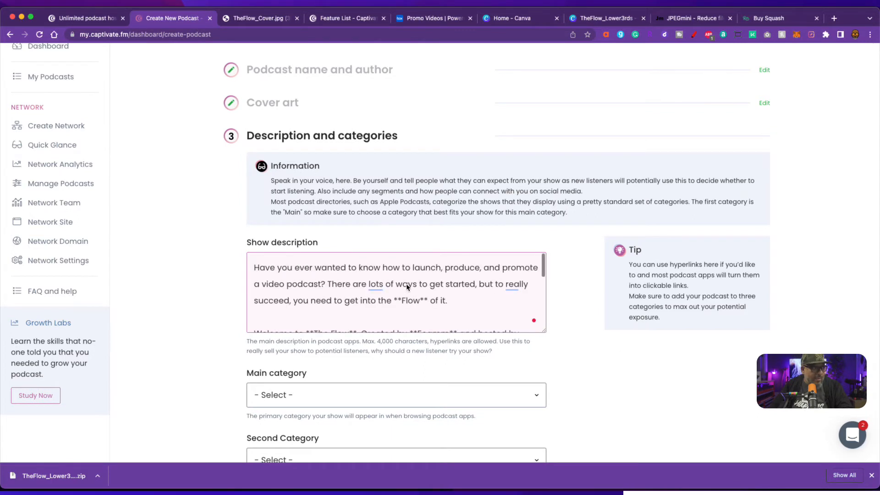
{"action": "scroll", "coordinate": [414, 284], "scroll_direction": "up", "scroll_amount": 2}
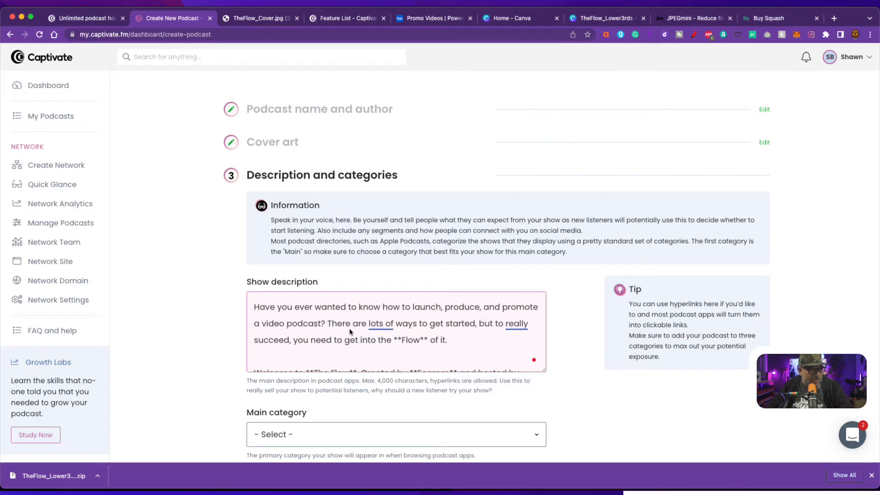
{"action": "mouse_move", "coordinate": [377, 330]}
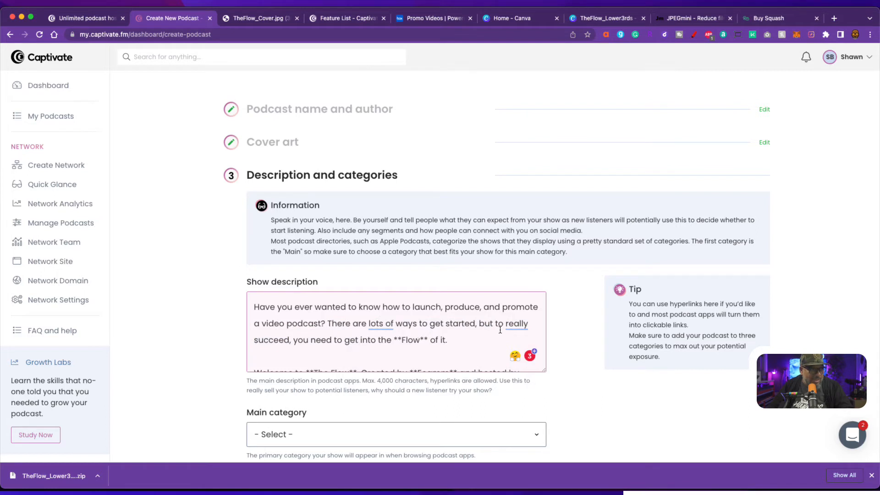
{"action": "mouse_move", "coordinate": [515, 326]}
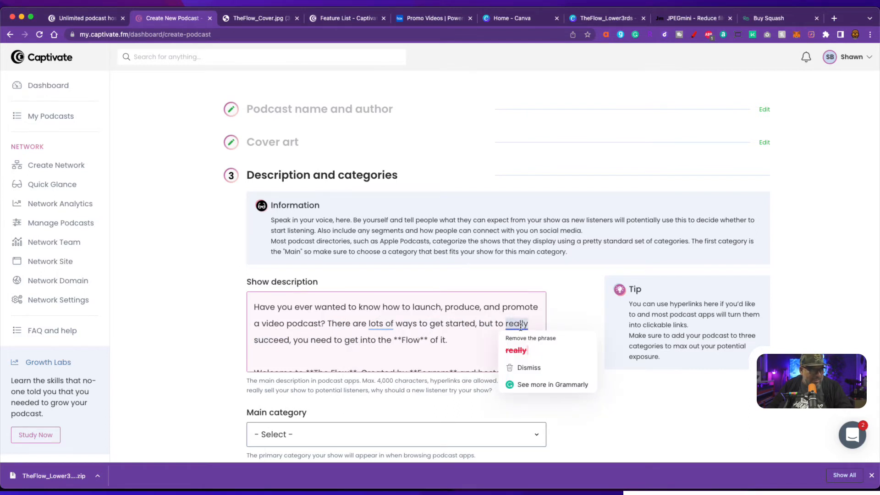
{"action": "scroll", "coordinate": [461, 348], "scroll_direction": "down", "scroll_amount": 4}
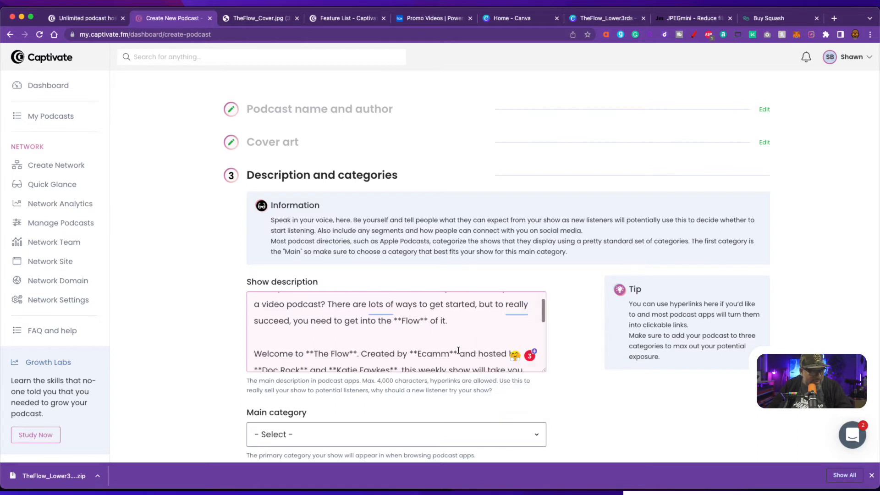
{"action": "scroll", "coordinate": [399, 347], "scroll_direction": "up", "scroll_amount": 1}
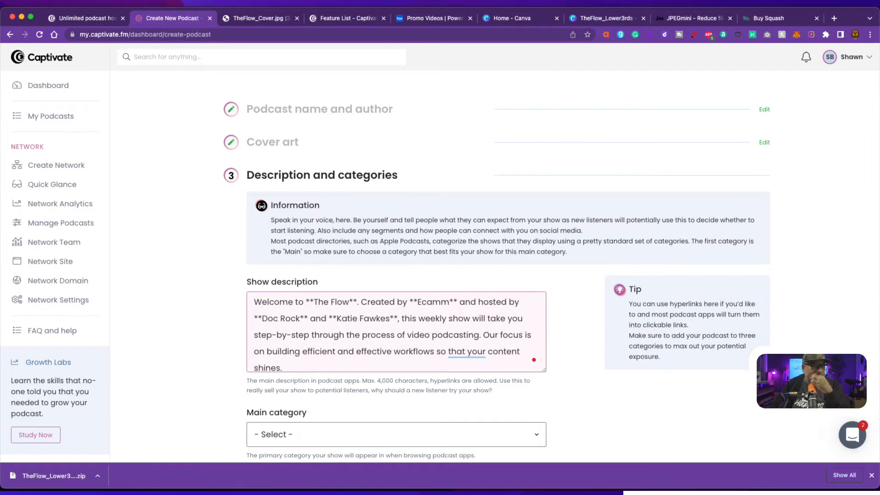
{"action": "scroll", "coordinate": [374, 322], "scroll_direction": "up", "scroll_amount": 2}
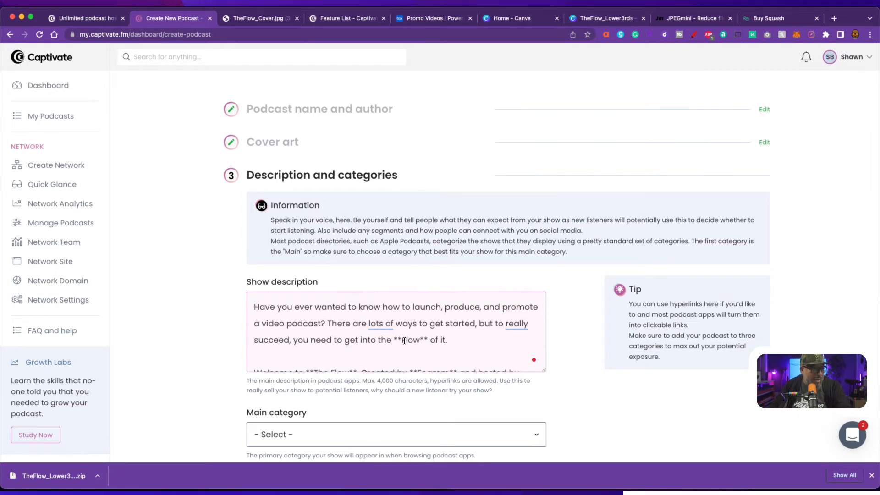
- Remove the ** markup around Flow, The Flow and Ecamm in the show description
{"action": "left_click", "coordinate": [402, 342]}
{"action": "key", "text": "BackSpace"}
{"action": "key", "text": "BackSpace"}
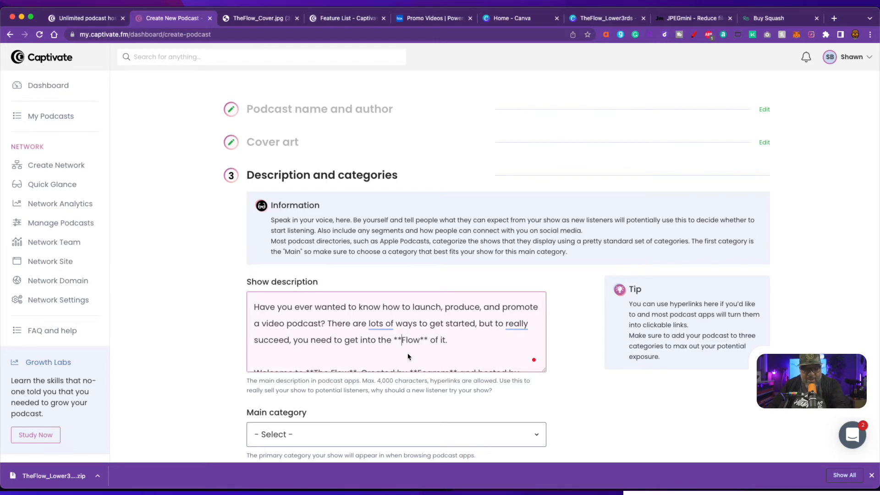
{"action": "left_click_drag", "start_coordinate": [411, 341], "coordinate": [418, 345]}
{"action": "key", "text": "BackSpace"}
{"action": "scroll", "coordinate": [398, 345], "scroll_direction": "down", "scroll_amount": 5}
{"action": "scroll", "coordinate": [399, 345], "scroll_direction": "up", "scroll_amount": 5}
{"action": "scroll", "coordinate": [399, 348], "scroll_direction": "down", "scroll_amount": 2}
{"action": "left_click", "coordinate": [314, 339]}
{"action": "key", "text": "BackSpace"}
{"action": "key", "text": "BackSpace"}
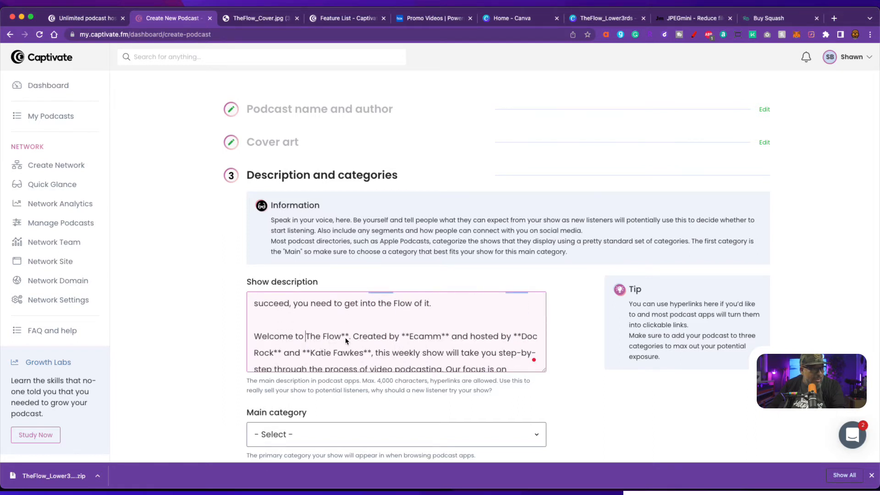
{"action": "key", "text": "Delete"}
{"action": "key", "text": "Delete"}
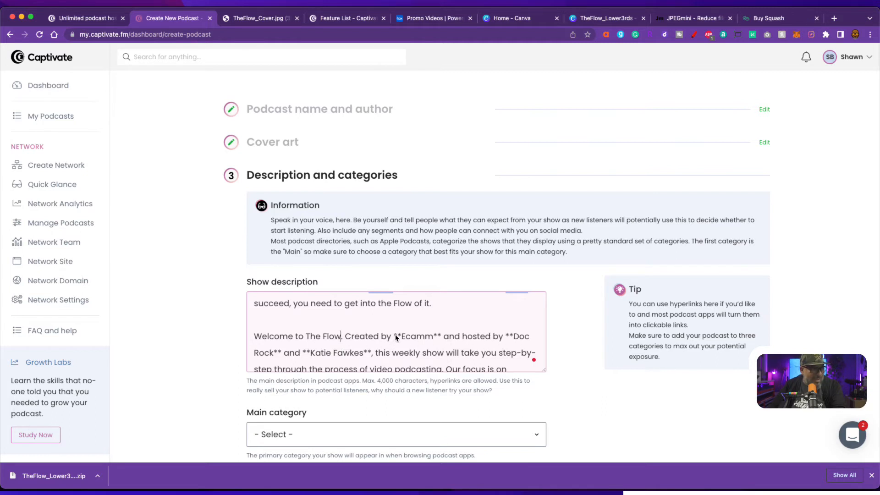
{"action": "left_click_drag", "start_coordinate": [394, 336], "coordinate": [430, 338]}
{"action": "key", "text": "BackSpace"}
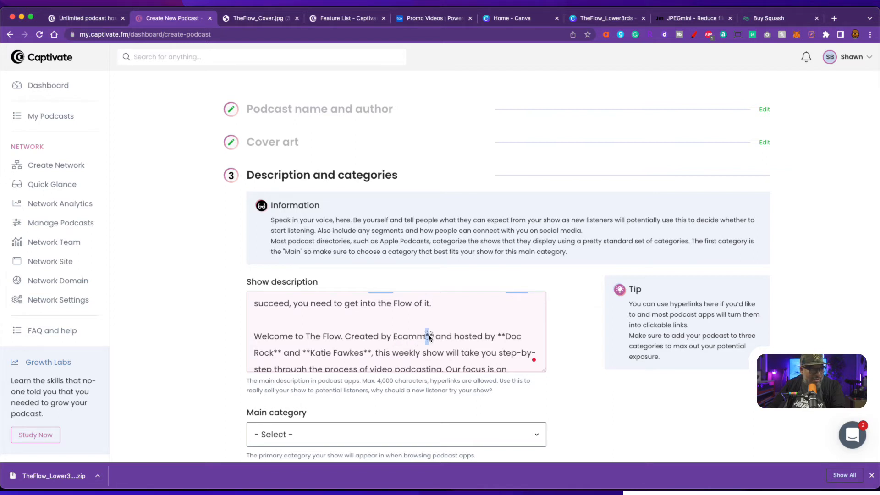
{"action": "key", "text": "BackSpace"}
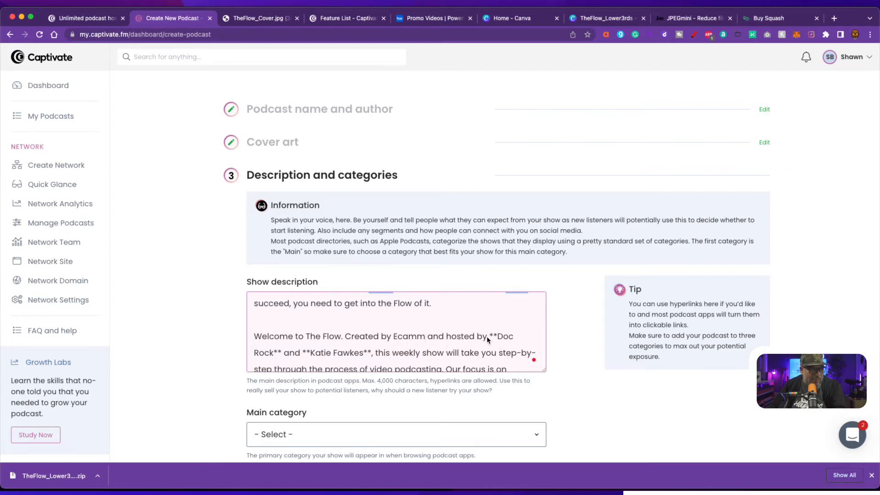
- Strip the asterisks around both hosts' names, putting a comma after the second host
{"action": "left_click_drag", "start_coordinate": [489, 337], "coordinate": [496, 339]}
{"action": "key", "text": "BackSpace"}
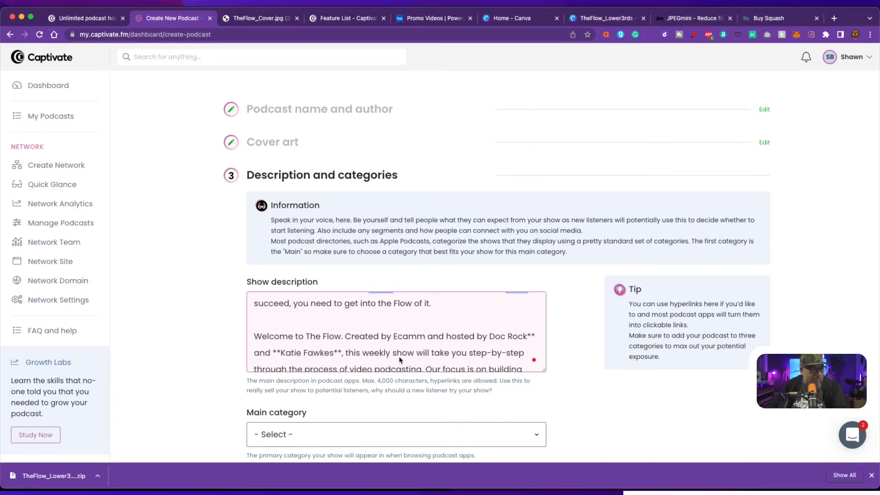
{"action": "left_click_drag", "start_coordinate": [527, 338], "coordinate": [536, 338]}
{"action": "key", "text": "BackSpace"}
{"action": "scroll", "coordinate": [387, 357], "scroll_direction": "down", "scroll_amount": 3}
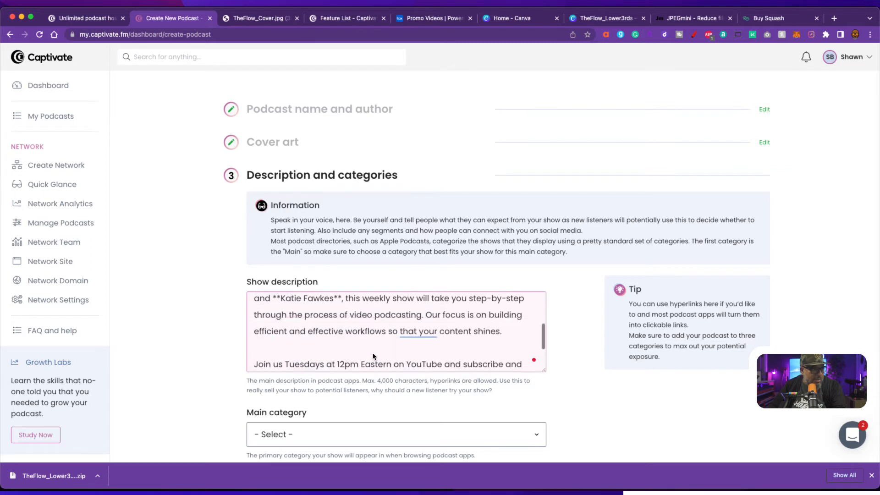
{"action": "scroll", "coordinate": [282, 359], "scroll_direction": "up", "scroll_amount": 3}
{"action": "left_click_drag", "start_coordinate": [281, 353], "coordinate": [272, 353]}
{"action": "key", "text": "BackSpace"}
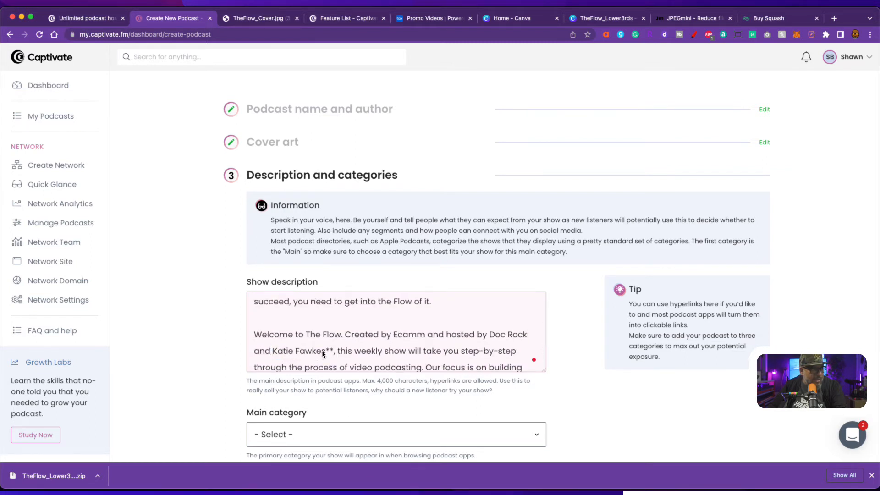
{"action": "left_click_drag", "start_coordinate": [325, 353], "coordinate": [333, 354]}
{"action": "type", "text": ","}
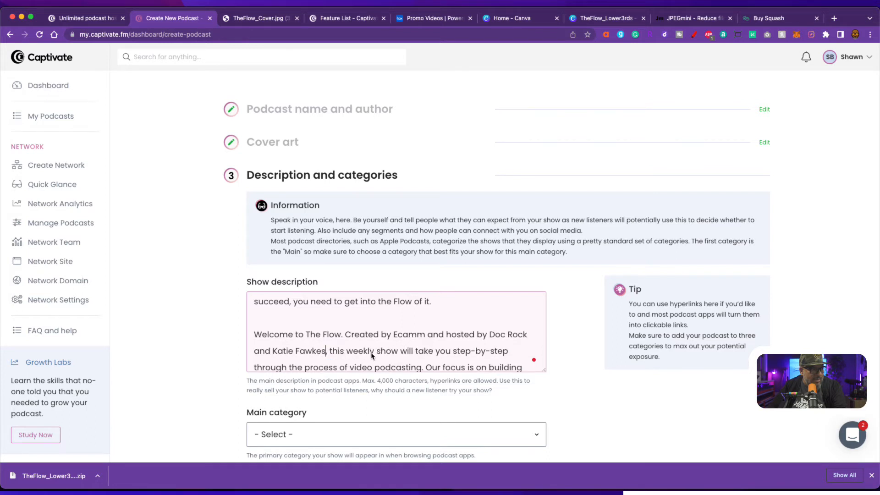
{"action": "scroll", "coordinate": [366, 353], "scroll_direction": "down", "scroll_amount": 3}
{"action": "scroll", "coordinate": [373, 353], "scroll_direction": "up", "scroll_amount": 2}
{"action": "mouse_move", "coordinate": [430, 328]}
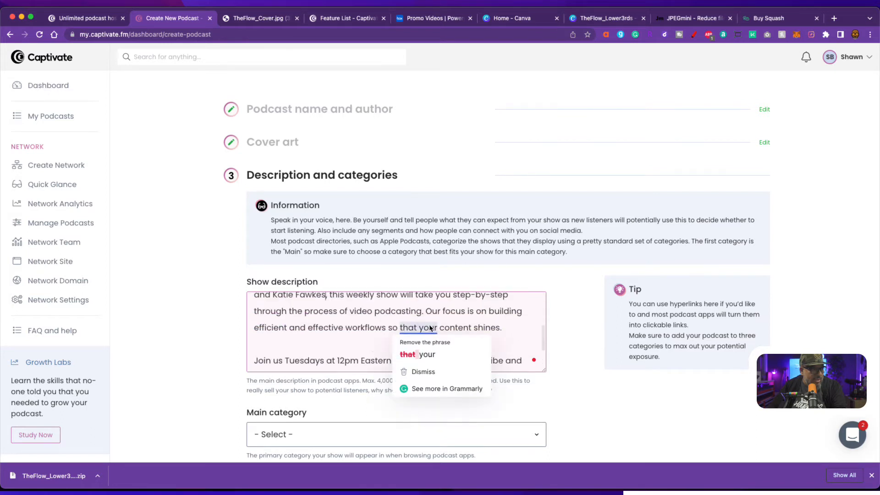
{"action": "scroll", "coordinate": [346, 338], "scroll_direction": "down", "scroll_amount": 3}
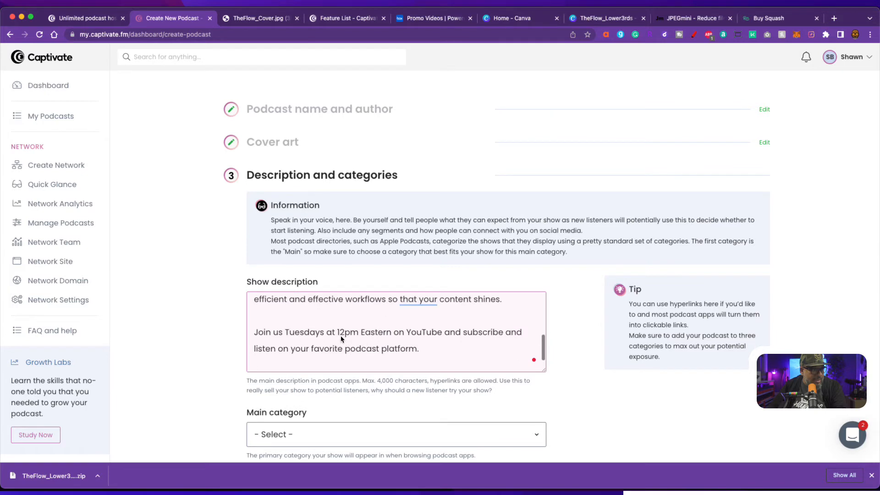
{"action": "scroll", "coordinate": [440, 376], "scroll_direction": "down", "scroll_amount": 4}
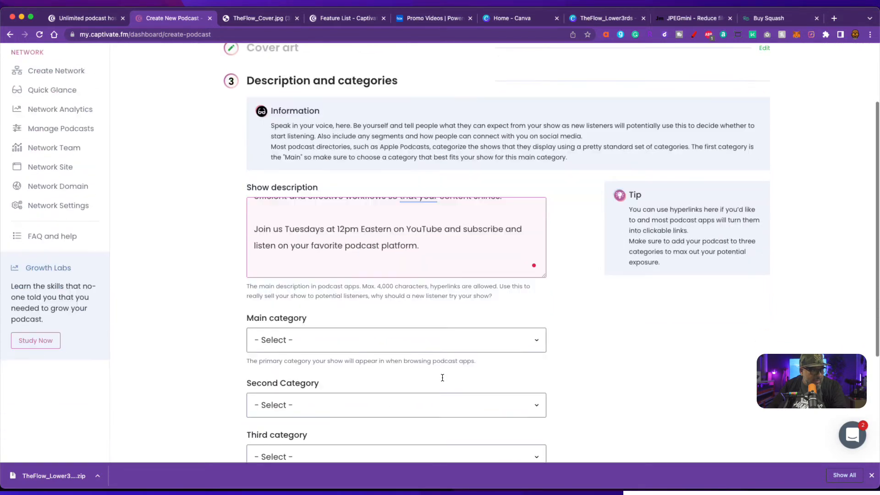
- Set the main category to Education > How To
{"action": "left_click", "coordinate": [407, 269]}
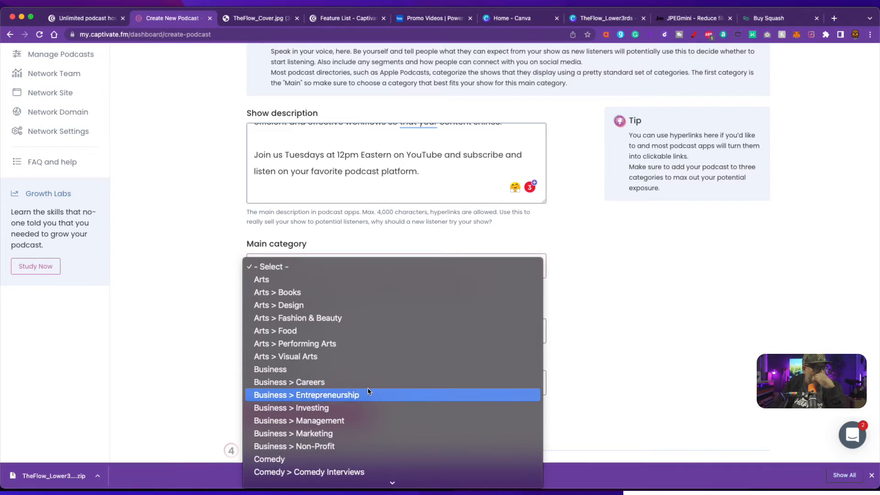
{"action": "scroll", "coordinate": [369, 392], "scroll_direction": "down", "scroll_amount": 5}
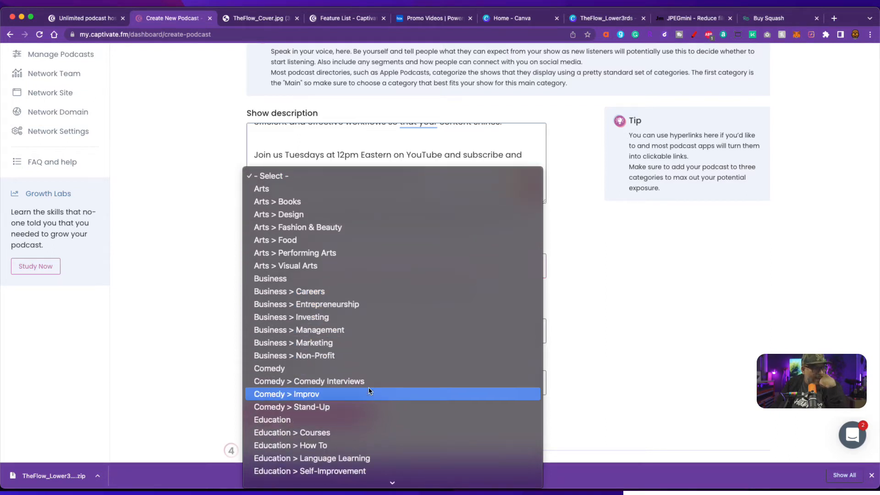
{"action": "scroll", "coordinate": [369, 390], "scroll_direction": "down", "scroll_amount": 3}
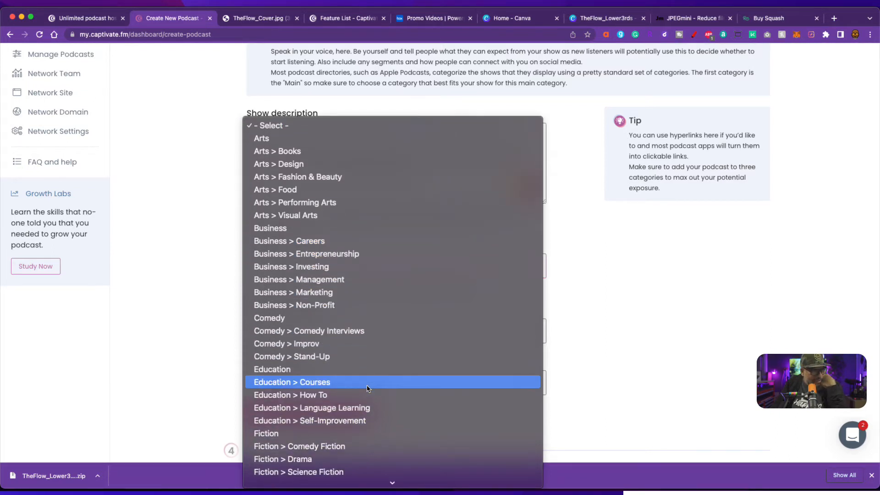
{"action": "left_click", "coordinate": [330, 397]}
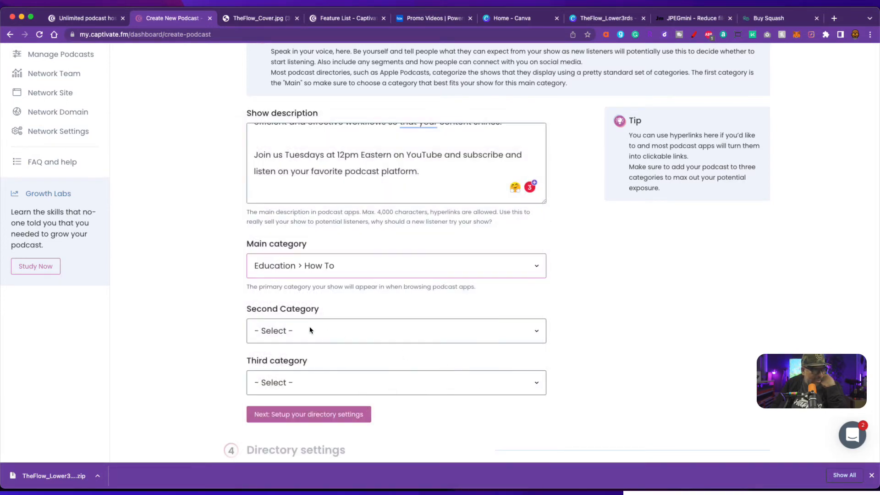
- Choose Business > Entrepreneurship as the second category
{"action": "left_click", "coordinate": [294, 331]}
{"action": "scroll", "coordinate": [392, 398], "scroll_direction": "down", "scroll_amount": 8}
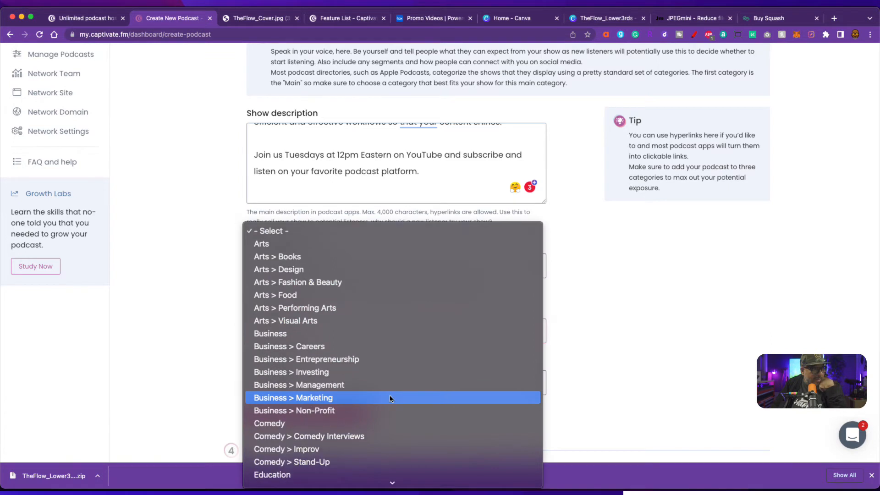
{"action": "scroll", "coordinate": [391, 398], "scroll_direction": "down", "scroll_amount": 3}
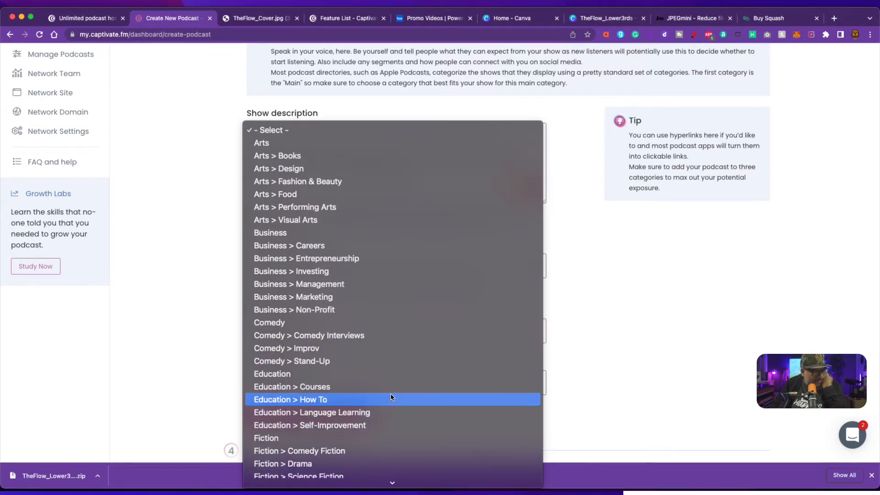
{"action": "scroll", "coordinate": [391, 397], "scroll_direction": "down", "scroll_amount": 7}
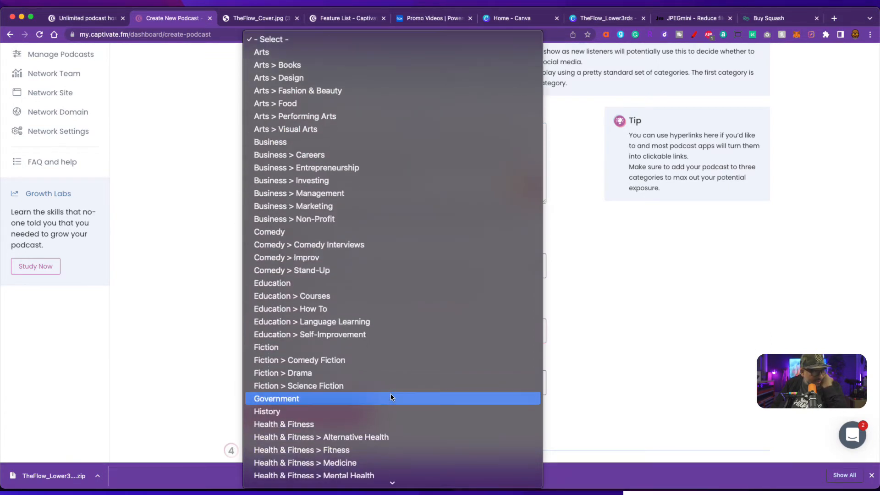
{"action": "scroll", "coordinate": [391, 397], "scroll_direction": "down", "scroll_amount": 10}
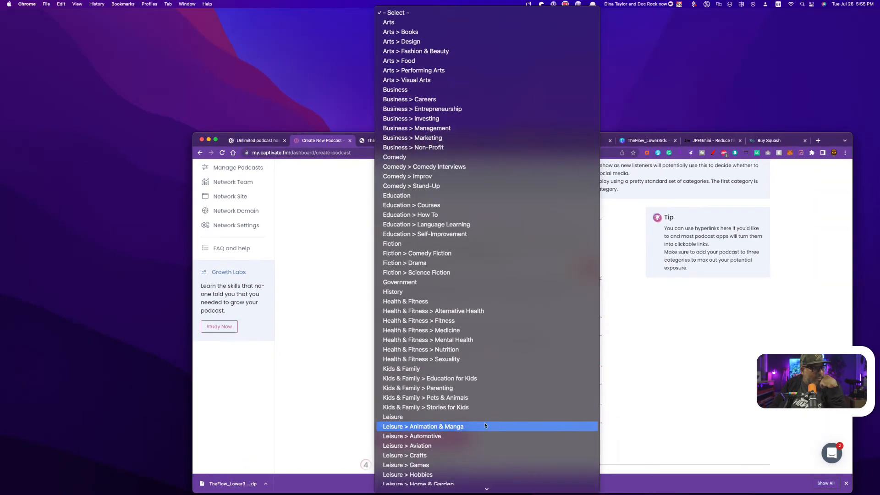
{"action": "scroll", "coordinate": [435, 423], "scroll_direction": "down", "scroll_amount": 2}
{"action": "scroll", "coordinate": [456, 444], "scroll_direction": "down", "scroll_amount": 3}
{"action": "scroll", "coordinate": [456, 445], "scroll_direction": "down", "scroll_amount": 3}
{"action": "scroll", "coordinate": [458, 445], "scroll_direction": "down", "scroll_amount": 10}
{"action": "scroll", "coordinate": [460, 444], "scroll_direction": "down", "scroll_amount": 13}
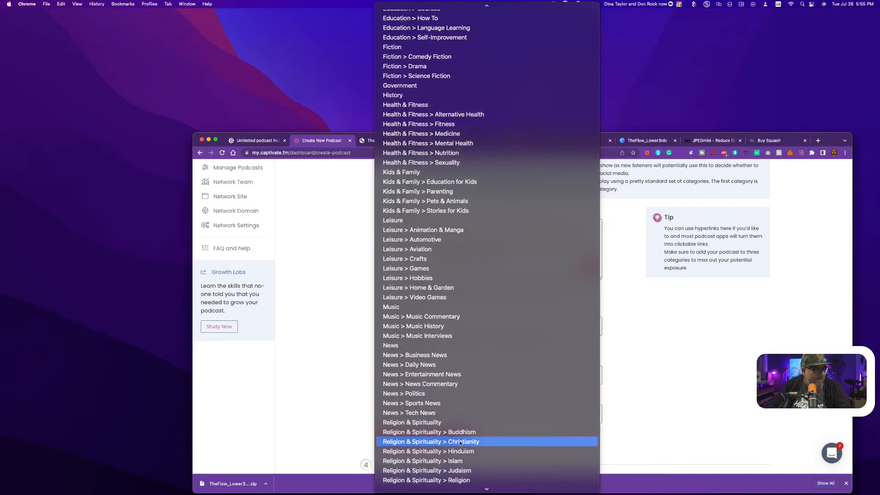
{"action": "scroll", "coordinate": [461, 441], "scroll_direction": "down", "scroll_amount": 13}
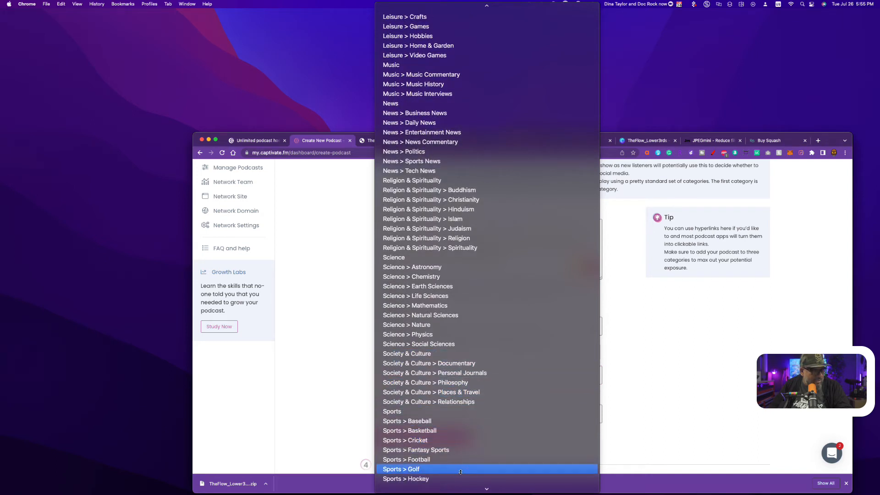
{"action": "scroll", "coordinate": [467, 471], "scroll_direction": "down", "scroll_amount": 4}
{"action": "scroll", "coordinate": [467, 471], "scroll_direction": "down", "scroll_amount": 11}
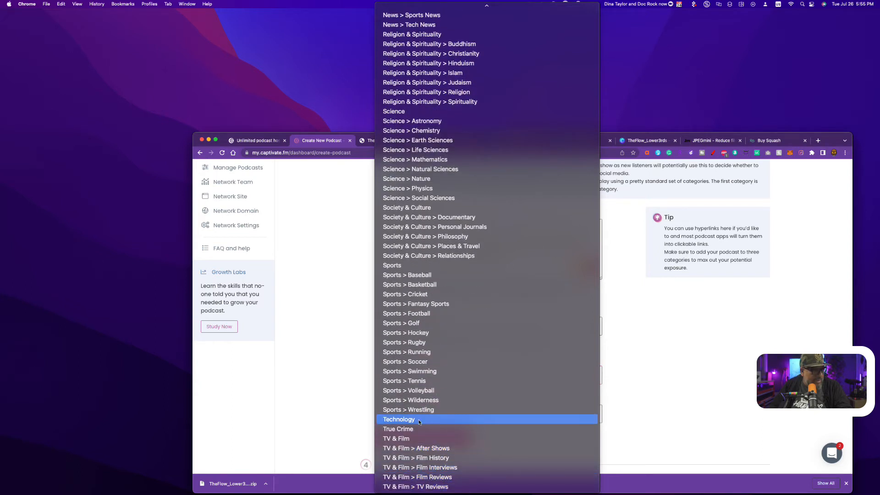
{"action": "scroll", "coordinate": [418, 421], "scroll_direction": "up", "scroll_amount": 20}
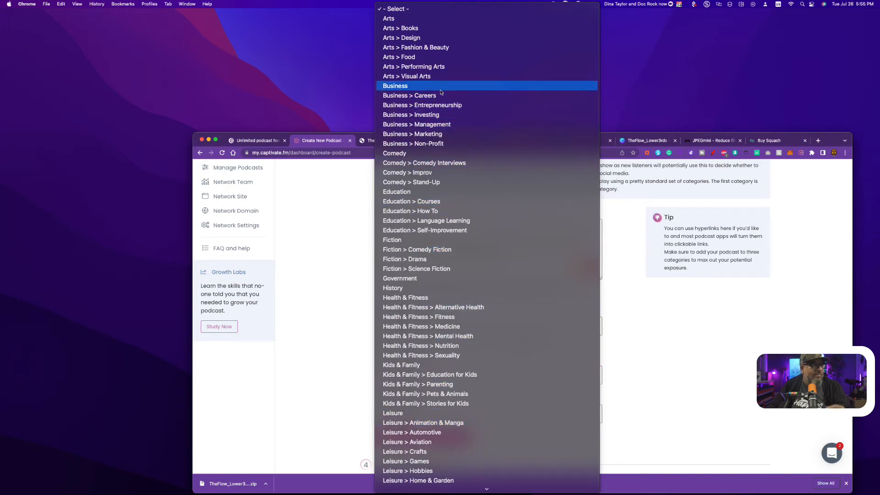
{"action": "left_click", "coordinate": [441, 105]}
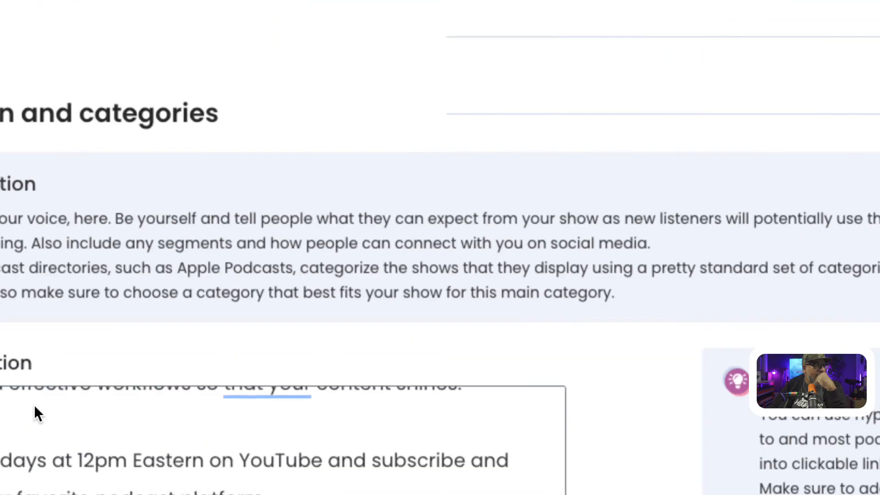
- Leave the third category empty and save the categories to reach directory settings
{"action": "scroll", "coordinate": [34, 406], "scroll_direction": "up", "scroll_amount": 5}
{"action": "scroll", "coordinate": [97, 357], "scroll_direction": "down", "scroll_amount": 10}
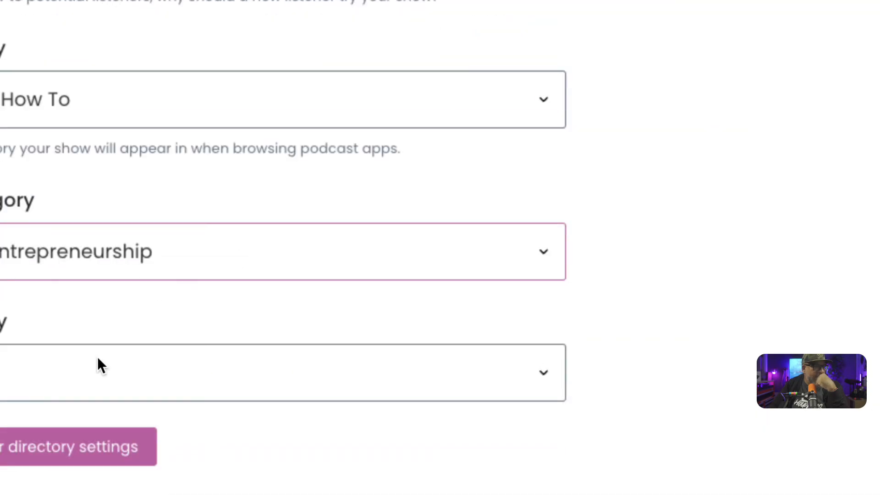
{"action": "left_click", "coordinate": [89, 367]}
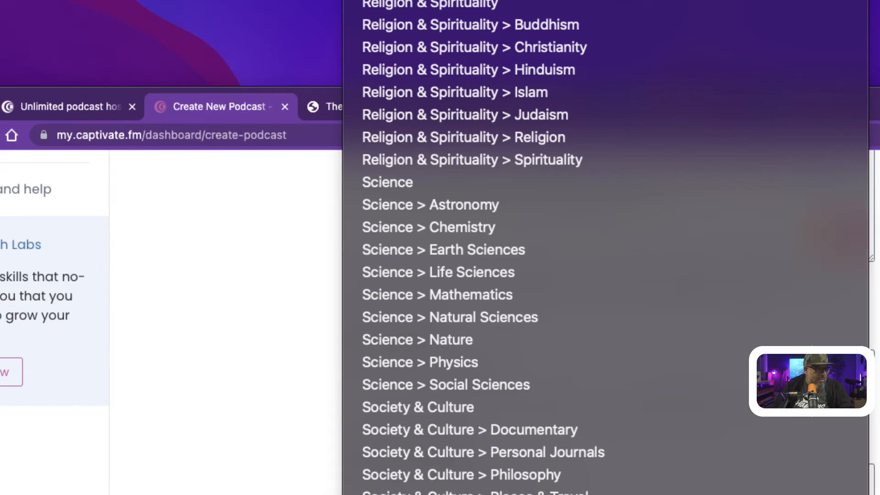
{"action": "left_click", "coordinate": [761, 312]}
{"action": "left_click", "coordinate": [761, 312]}
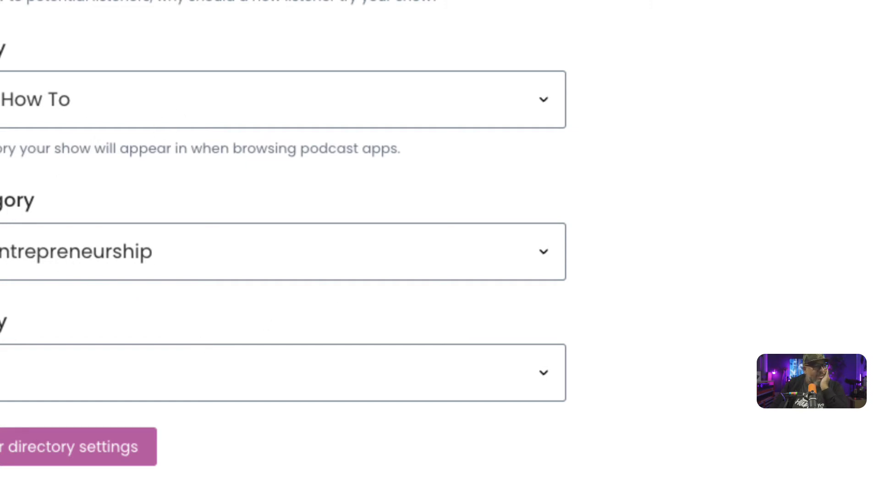
{"action": "left_click", "coordinate": [89, 463]}
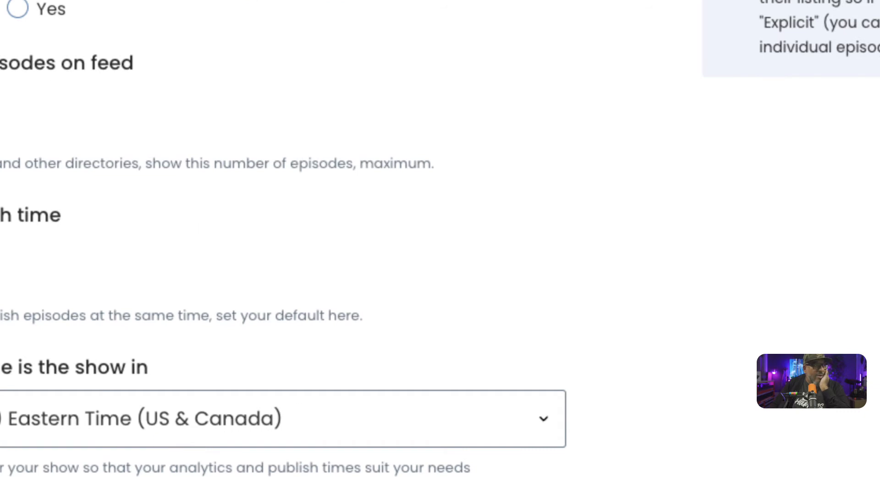
- Change the default publish time from 09:00 to 08:00 and continue to Confirm your feed
{"action": "scroll", "coordinate": [284, 248], "scroll_direction": "up", "scroll_amount": 1}
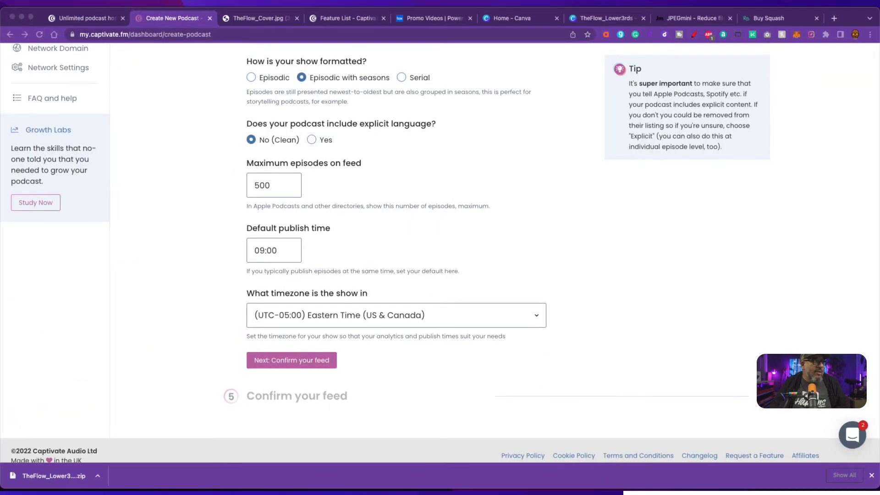
{"action": "left_click", "coordinate": [706, 338]}
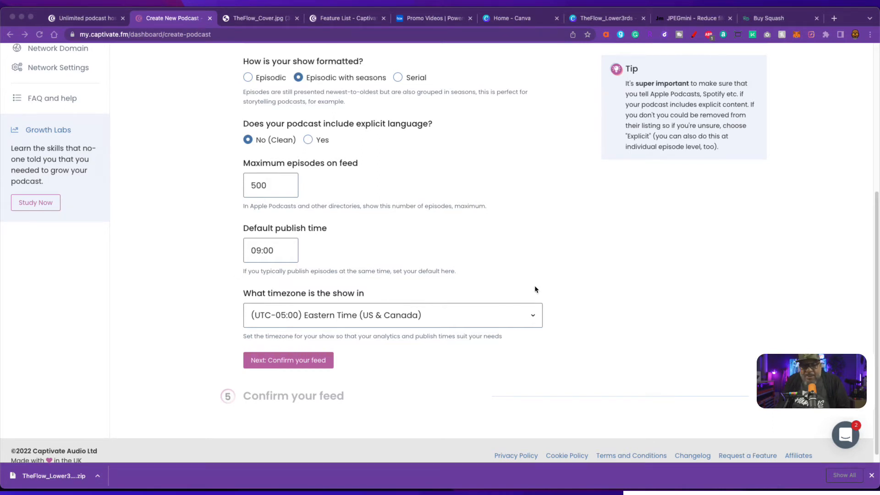
{"action": "scroll", "coordinate": [461, 211], "scroll_direction": "up", "scroll_amount": 5}
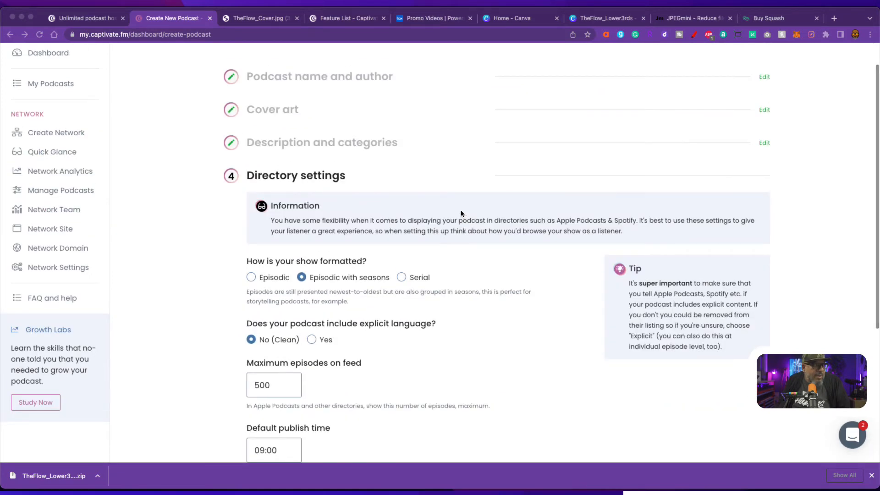
{"action": "scroll", "coordinate": [461, 210], "scroll_direction": "down", "scroll_amount": 4}
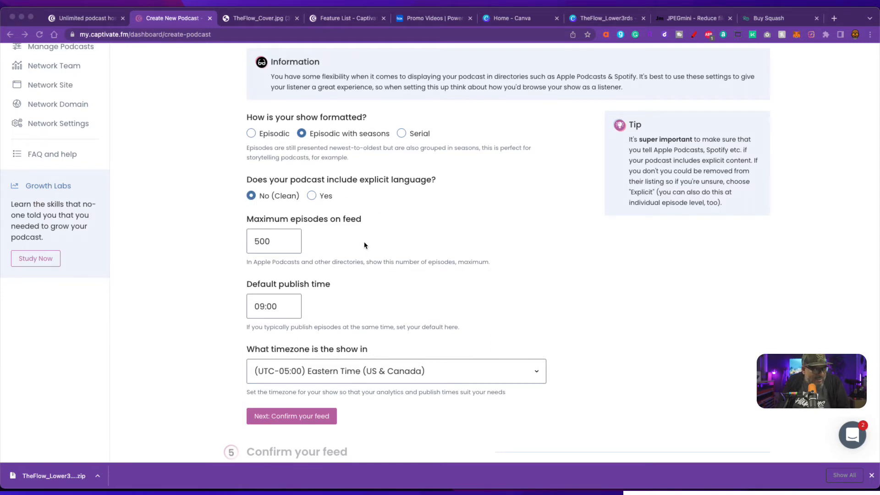
{"action": "scroll", "coordinate": [364, 243], "scroll_direction": "down", "scroll_amount": 2}
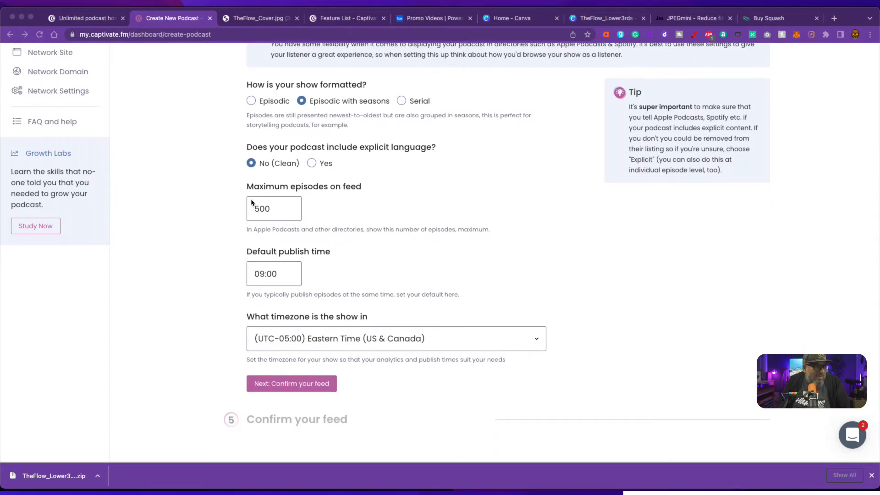
{"action": "left_click", "coordinate": [264, 277]}
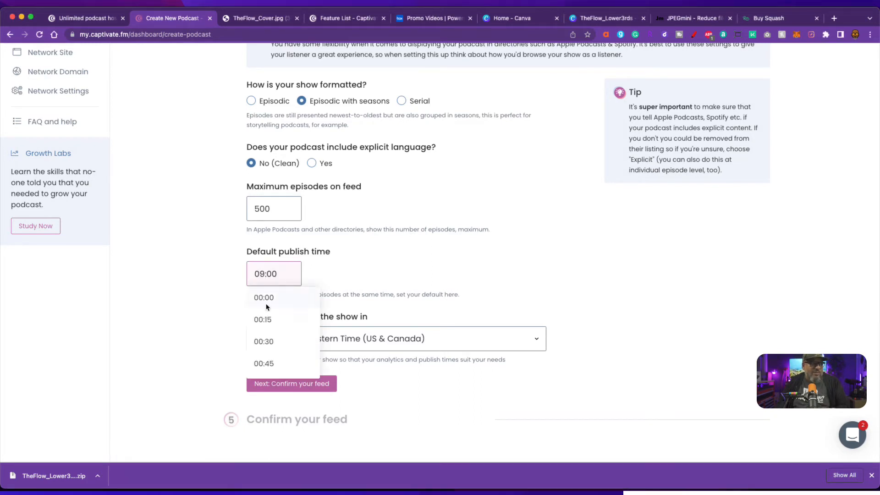
{"action": "scroll", "coordinate": [277, 326], "scroll_direction": "down", "scroll_amount": 2}
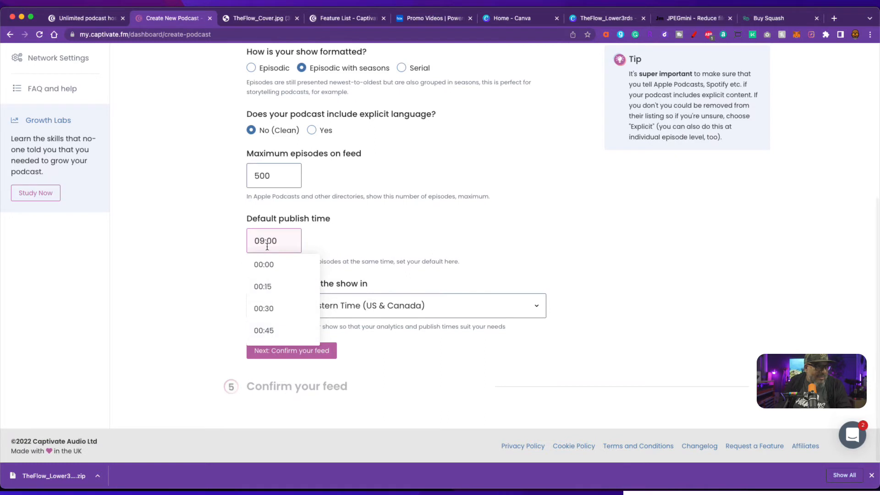
{"action": "left_click_drag", "start_coordinate": [260, 242], "coordinate": [265, 242]}
{"action": "type", "text": "8"}
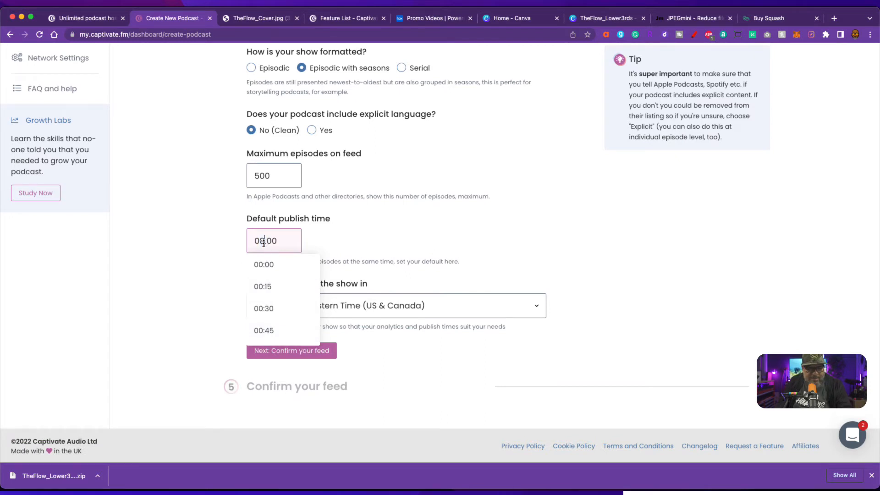
{"action": "left_click", "coordinate": [376, 245]}
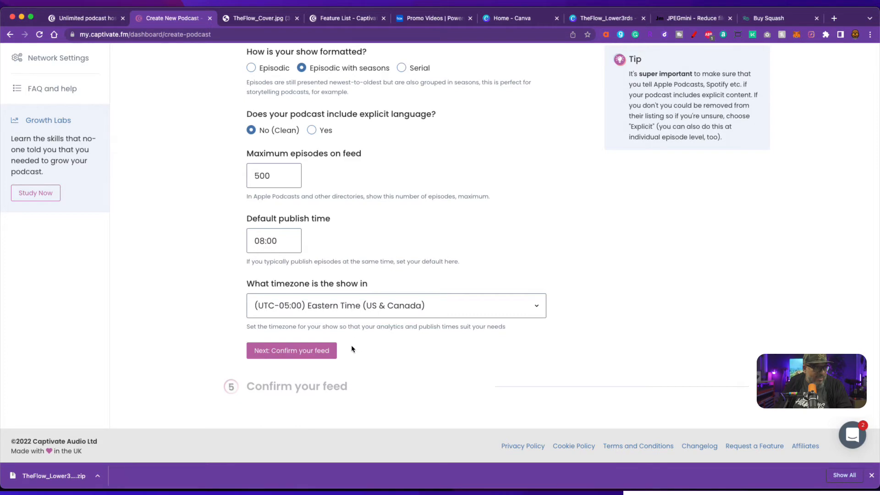
{"action": "left_click", "coordinate": [312, 353]}
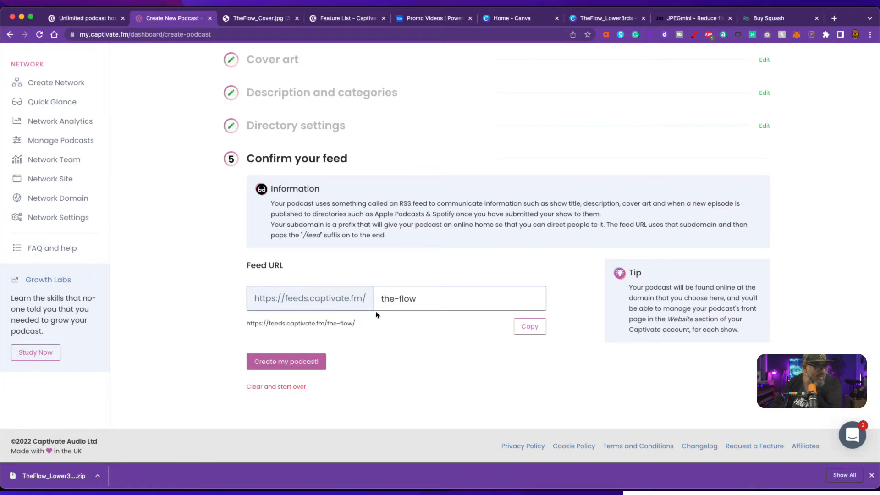
- Copy the feed URL and try creating the podcast with the-flow subdomain
{"action": "left_click", "coordinate": [530, 329]}
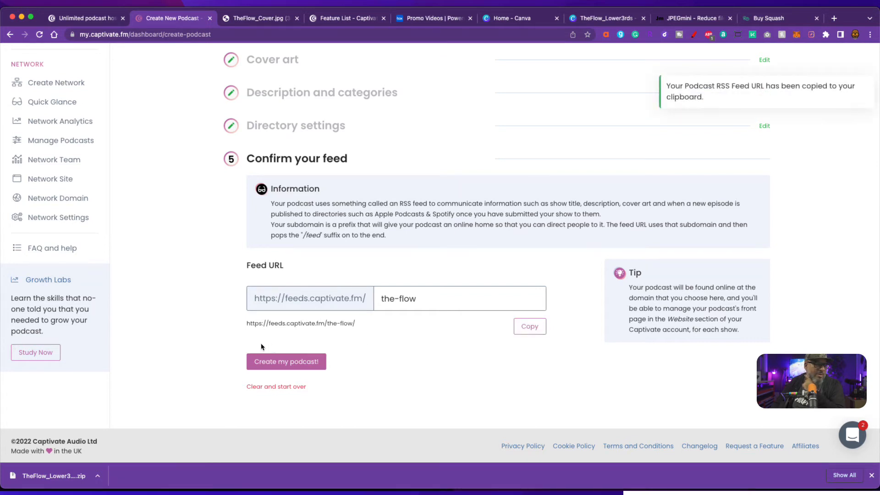
{"action": "left_click", "coordinate": [302, 362]}
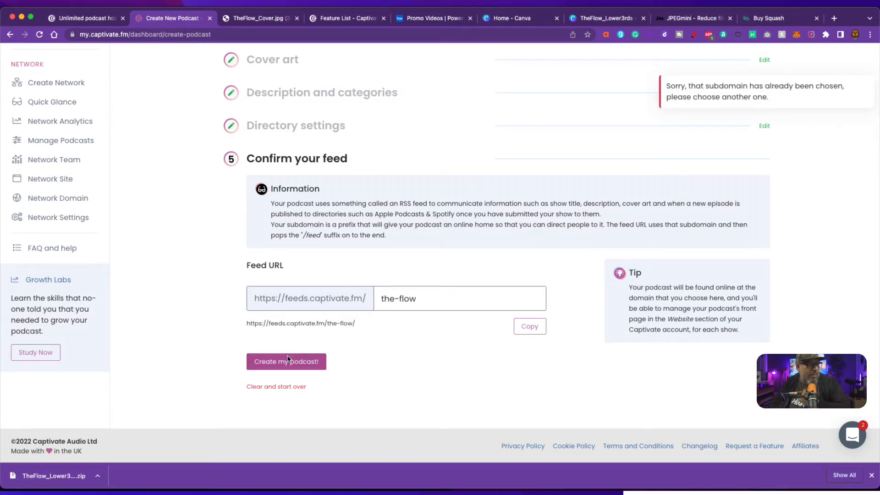
{"action": "scroll", "coordinate": [393, 336], "scroll_direction": "up", "scroll_amount": 4}
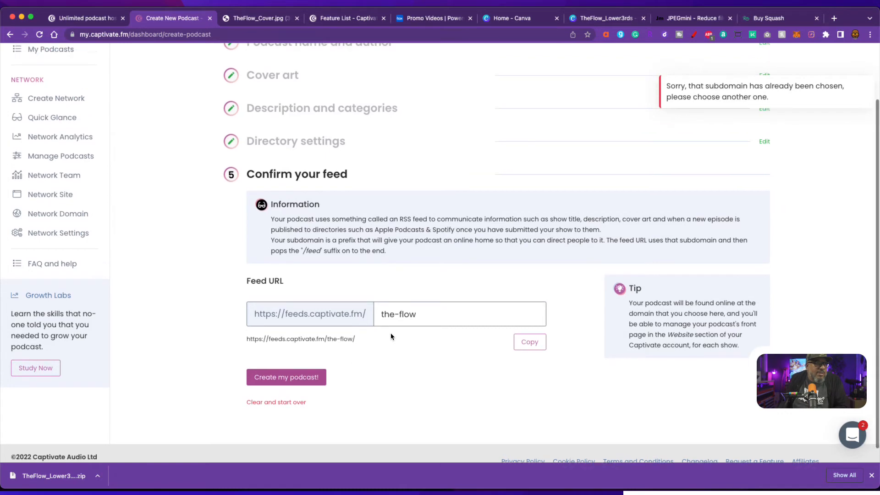
{"action": "scroll", "coordinate": [461, 316], "scroll_direction": "down", "scroll_amount": 4}
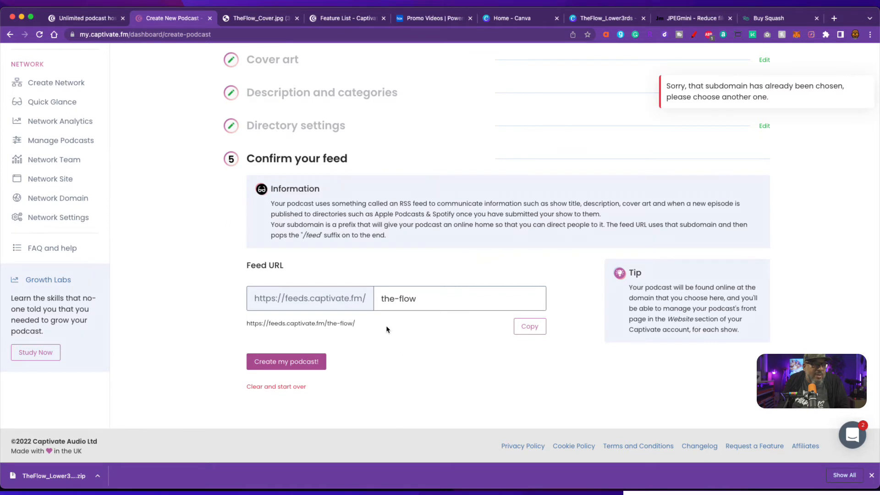
- Change the taken subdomain to theflow and create the podcast
{"action": "left_click", "coordinate": [400, 299]}
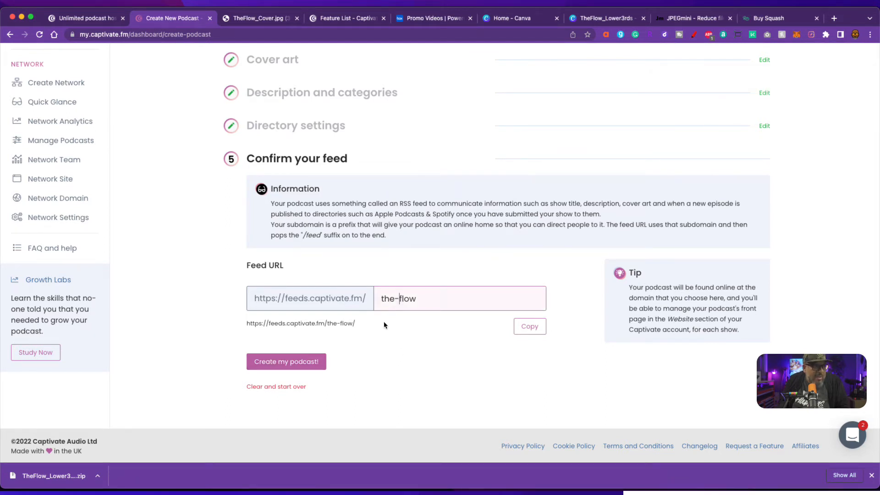
{"action": "key", "text": "BackSpace"}
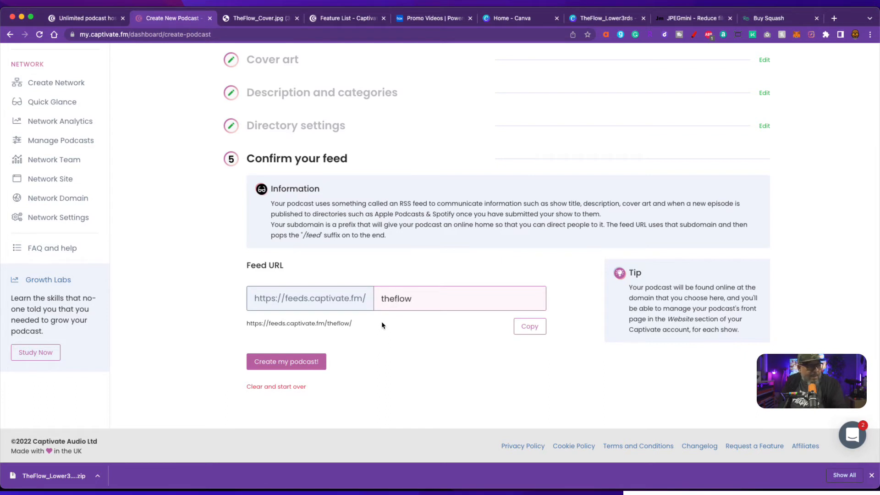
{"action": "left_click", "coordinate": [307, 364]}
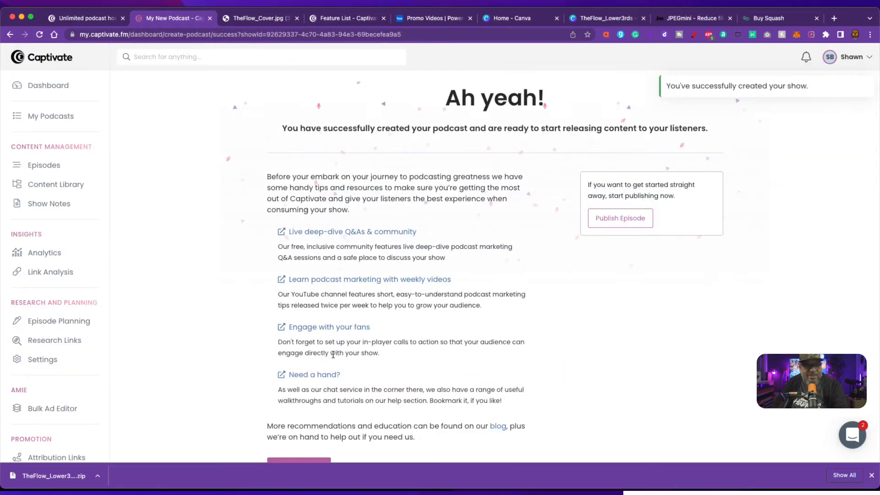
- Open The Flow's dashboard from the 'Ah yeah!' success page
{"action": "scroll", "coordinate": [383, 332], "scroll_direction": "down", "scroll_amount": 4}
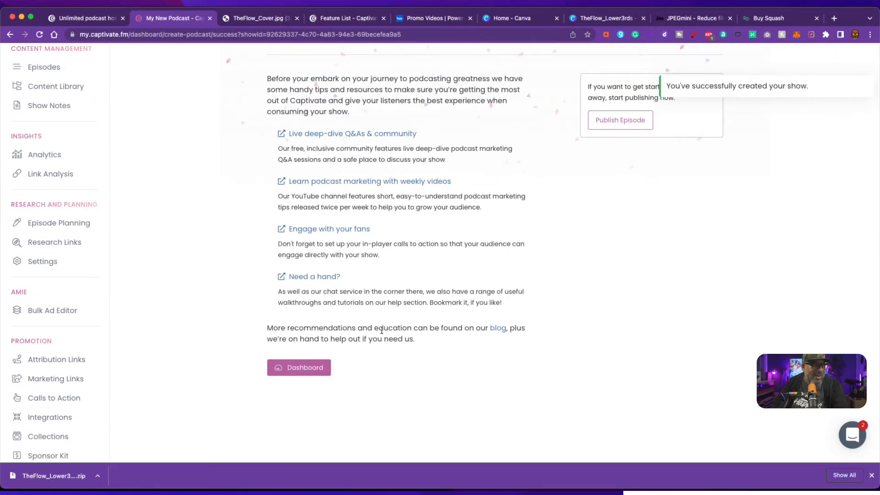
{"action": "scroll", "coordinate": [383, 331], "scroll_direction": "up", "scroll_amount": 1}
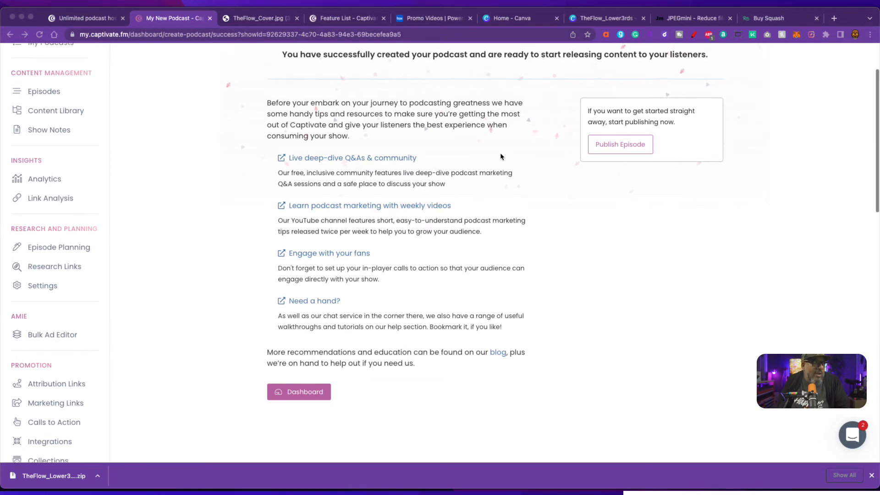
{"action": "scroll", "coordinate": [412, 179], "scroll_direction": "up", "scroll_amount": 3}
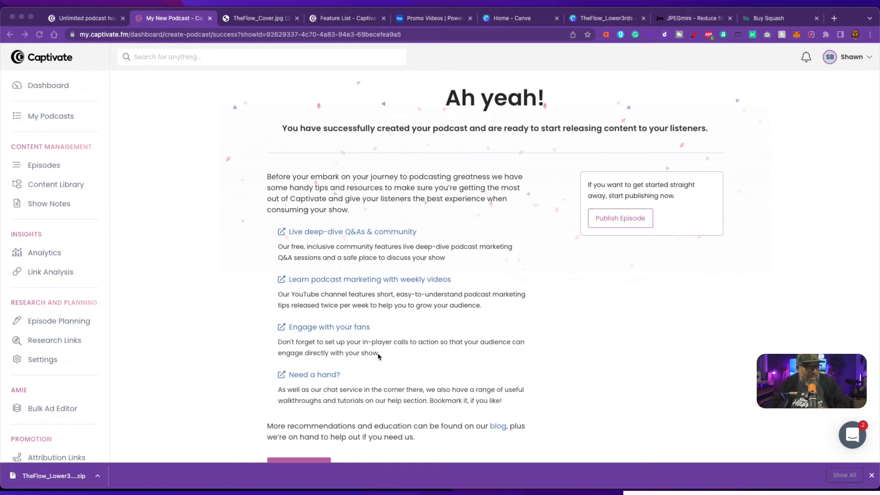
{"action": "left_click", "coordinate": [349, 329]}
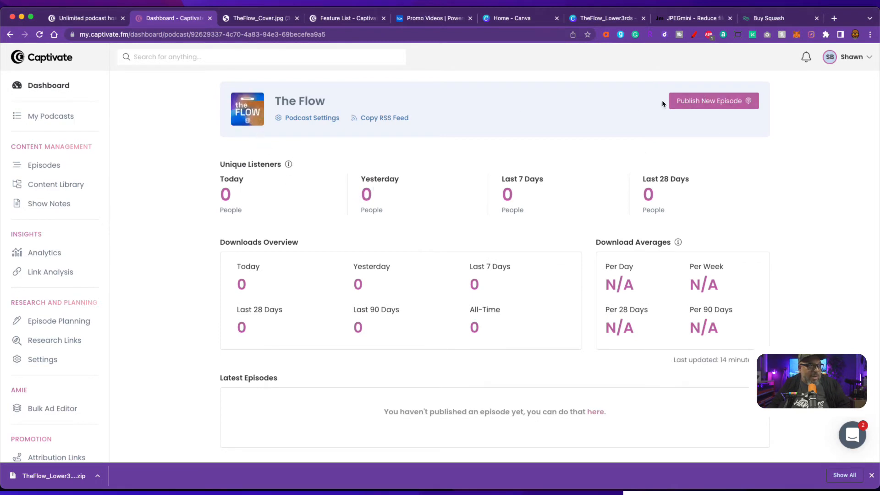
- Open Podcast Settings and look over the author e-mail and website link fields
{"action": "left_click", "coordinate": [311, 119]}
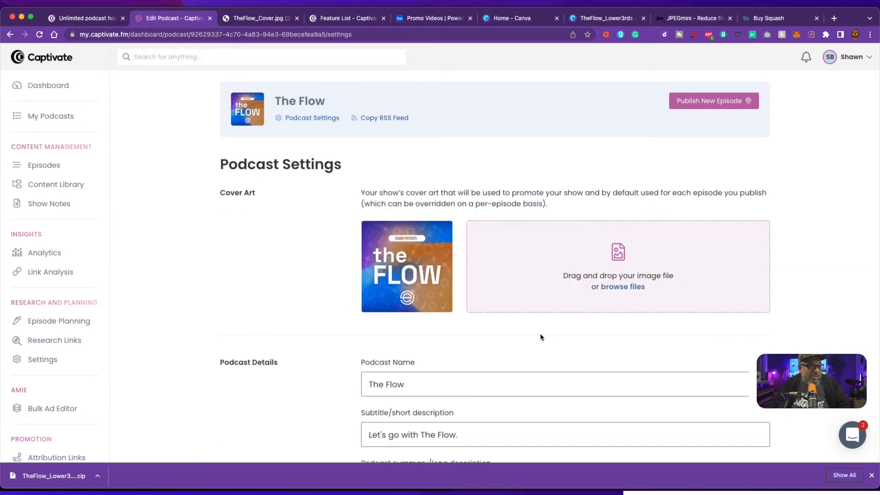
{"action": "scroll", "coordinate": [540, 334], "scroll_direction": "down", "scroll_amount": 4}
{"action": "scroll", "coordinate": [539, 330], "scroll_direction": "down", "scroll_amount": 3}
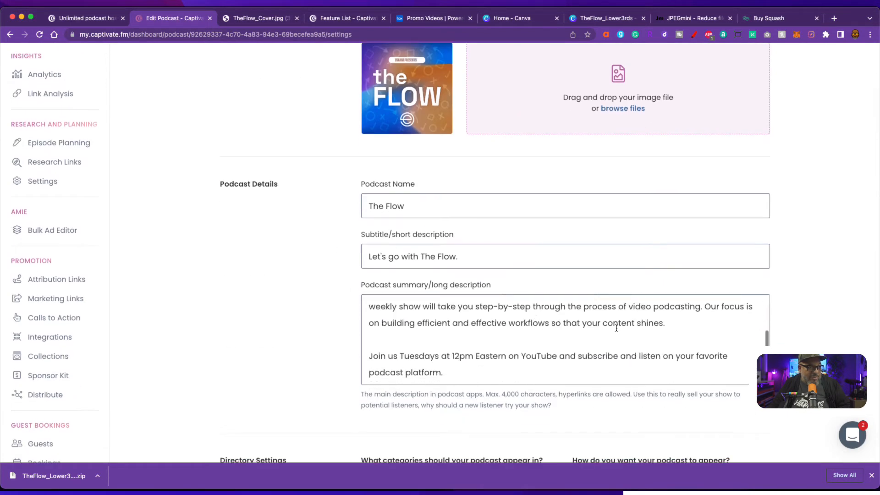
{"action": "scroll", "coordinate": [802, 339], "scroll_direction": "down", "scroll_amount": 4}
{"action": "scroll", "coordinate": [803, 339], "scroll_direction": "down", "scroll_amount": 3}
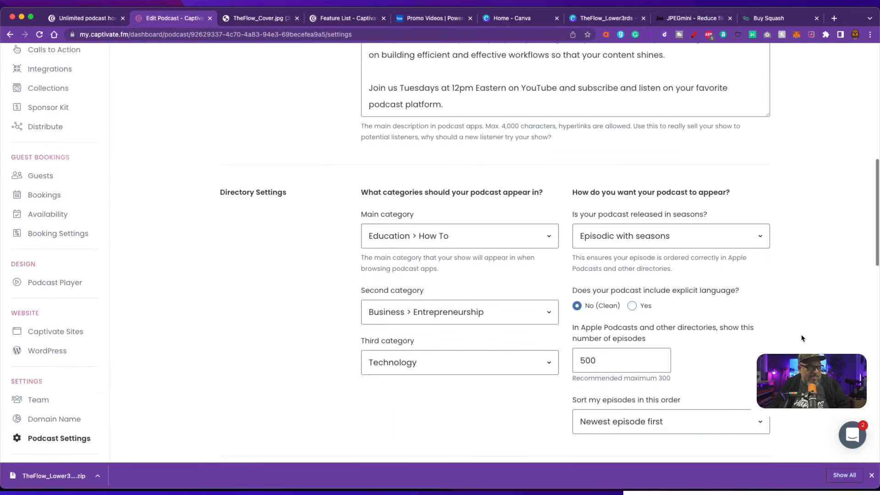
{"action": "scroll", "coordinate": [803, 339], "scroll_direction": "down", "scroll_amount": 5}
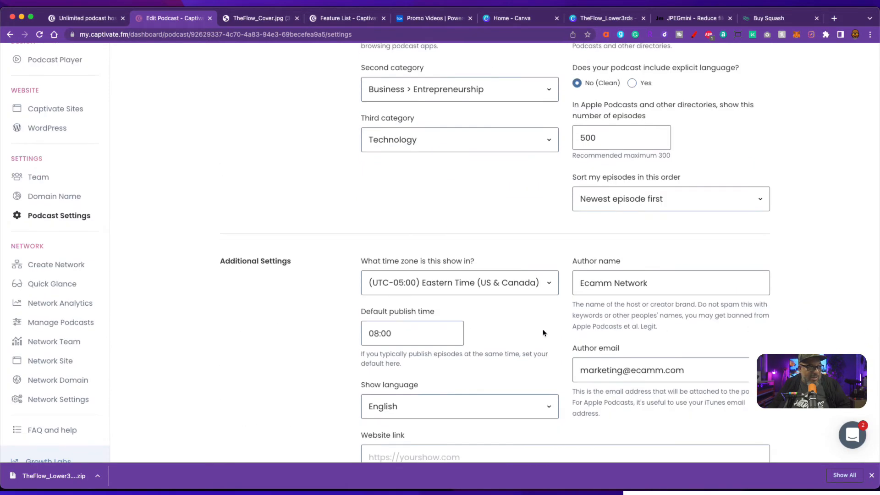
{"action": "scroll", "coordinate": [736, 346], "scroll_direction": "down", "scroll_amount": 2}
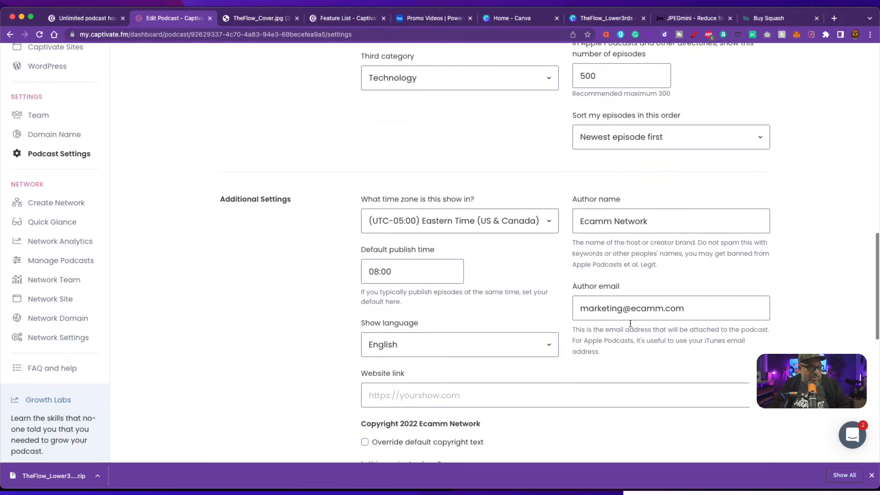
{"action": "double_click", "coordinate": [623, 310]}
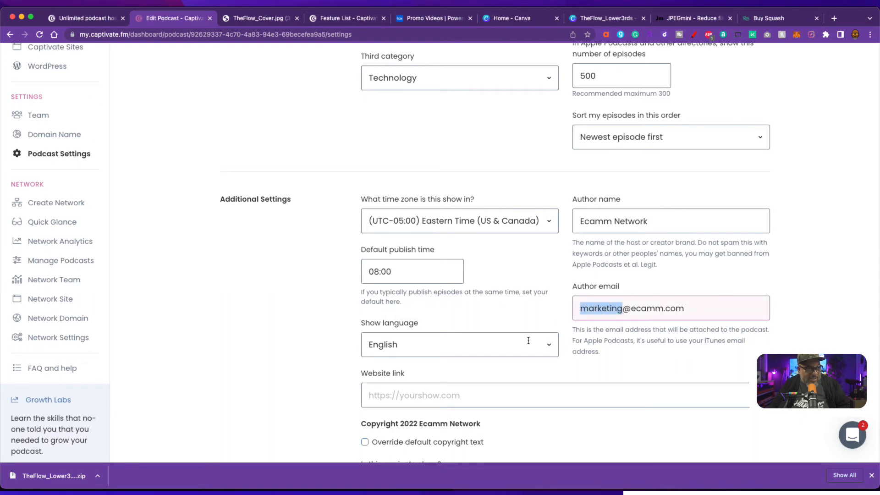
{"action": "left_click", "coordinate": [853, 318]}
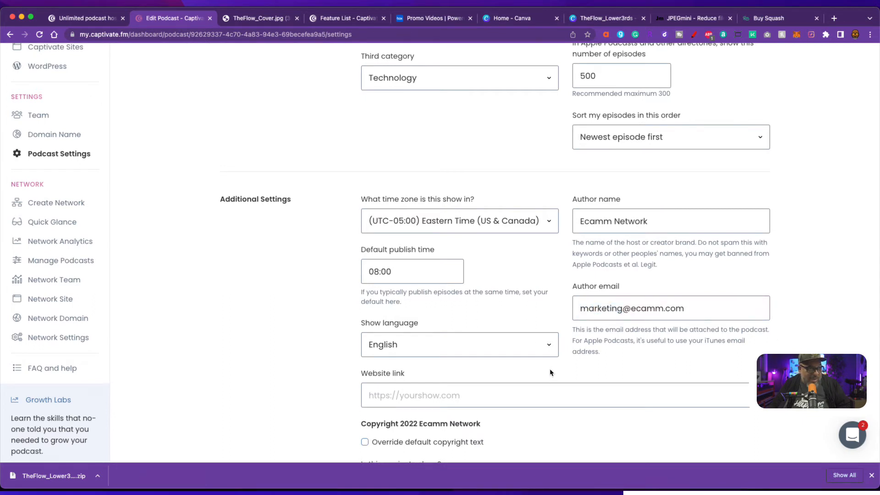
{"action": "scroll", "coordinate": [550, 370], "scroll_direction": "down", "scroll_amount": 3}
{"action": "left_click", "coordinate": [406, 292]}
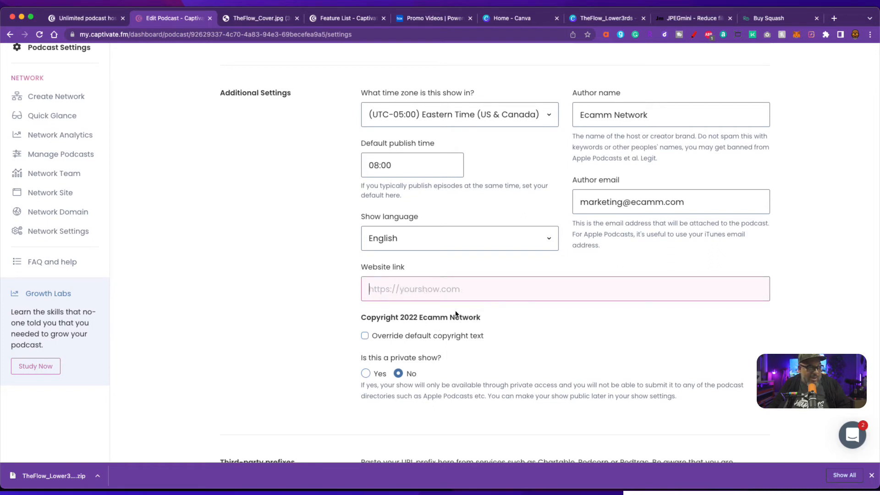
{"action": "scroll", "coordinate": [527, 365], "scroll_direction": "down", "scroll_amount": 3}
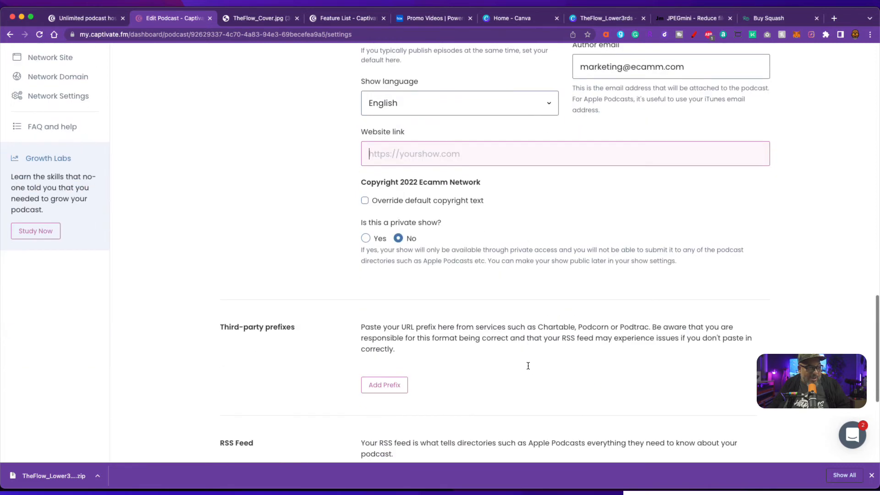
{"action": "scroll", "coordinate": [527, 366], "scroll_direction": "down", "scroll_amount": 3}
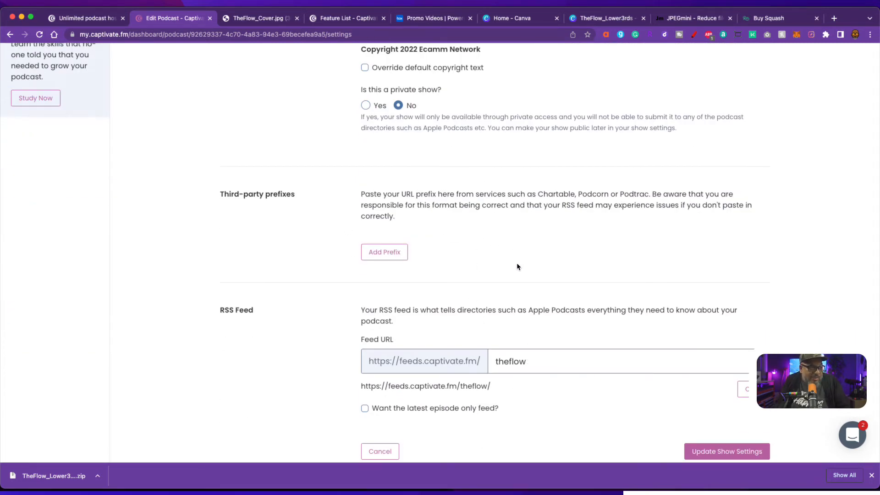
{"action": "scroll", "coordinate": [517, 267], "scroll_direction": "down", "scroll_amount": 2}
{"action": "left_click", "coordinate": [753, 292]}
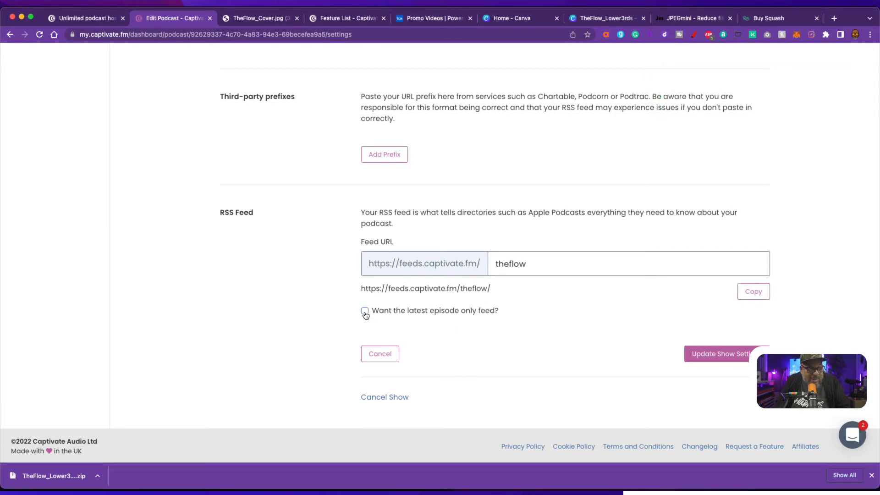
{"action": "scroll", "coordinate": [602, 331], "scroll_direction": "up", "scroll_amount": 20}
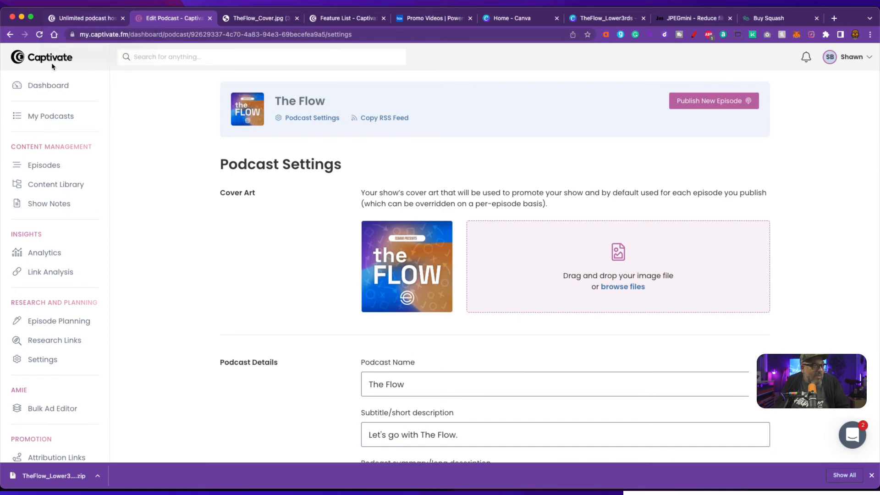
- Return to the dashboard, then step back through browser history to the creation success page
{"action": "left_click", "coordinate": [56, 88]}
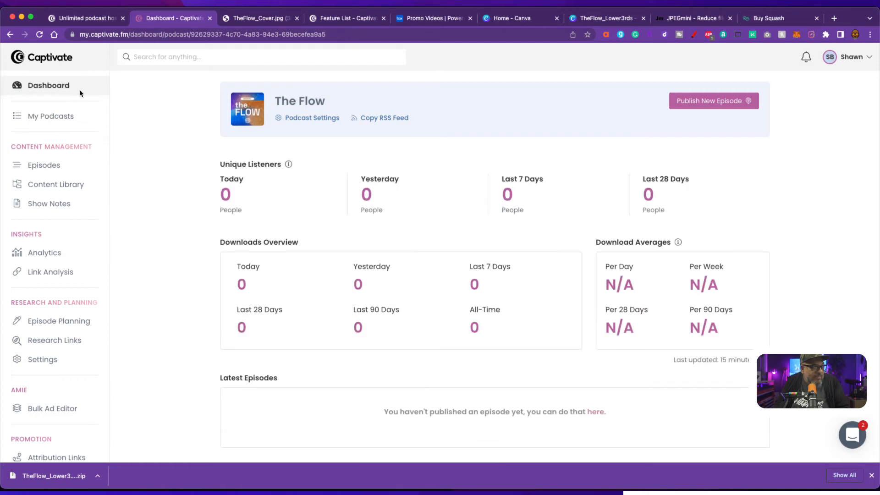
{"action": "left_click", "coordinate": [9, 34]}
{"action": "left_click", "coordinate": [9, 34]}
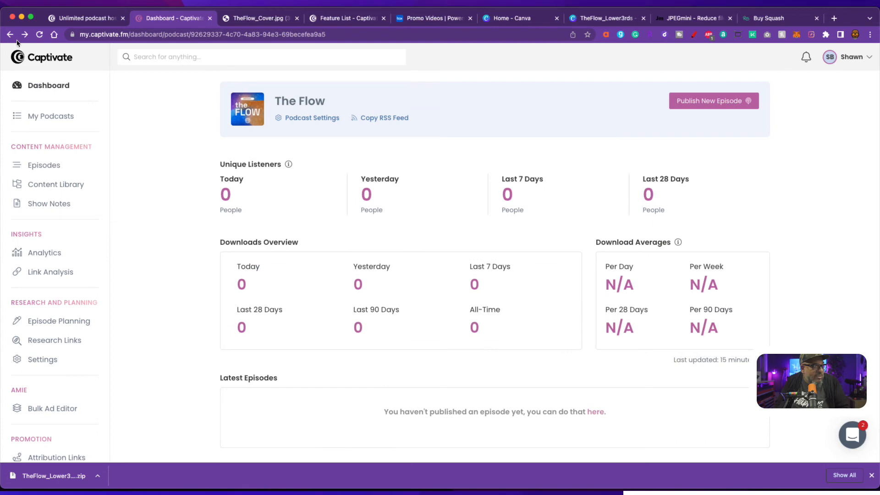
{"action": "left_click", "coordinate": [10, 35]}
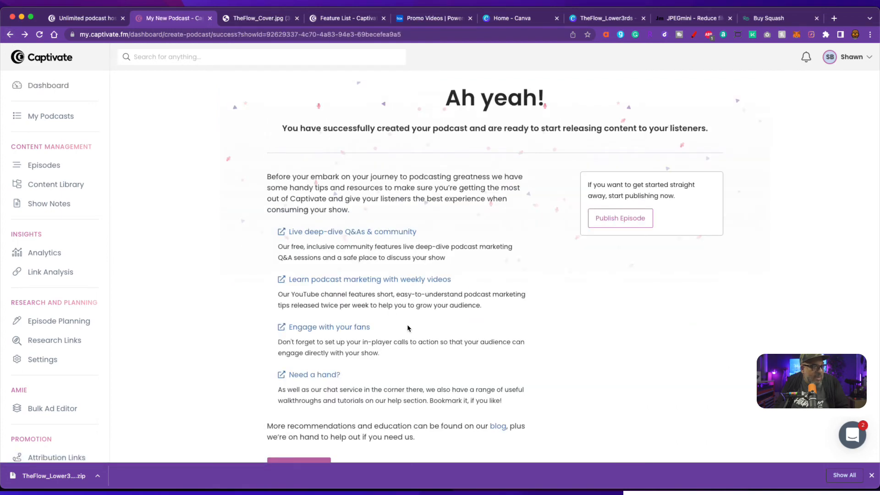
{"action": "scroll", "coordinate": [409, 326], "scroll_direction": "down", "scroll_amount": 1}
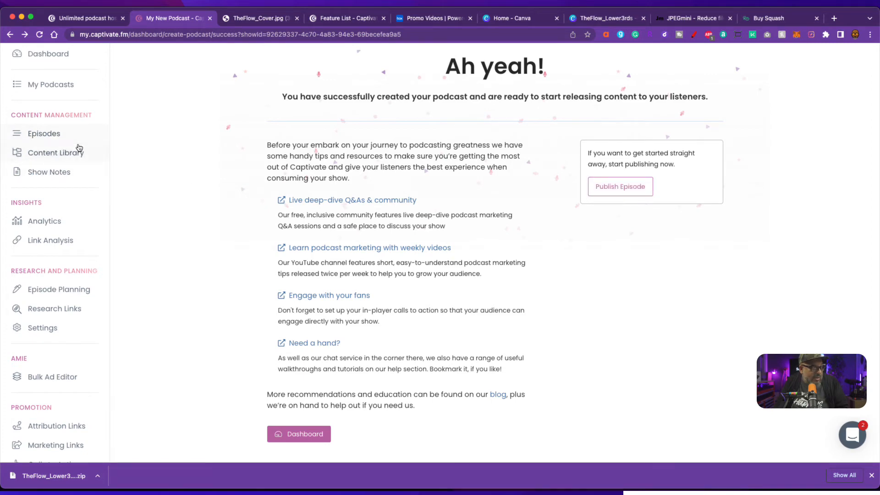
- Open the Show Notes Manager, then view The Flow's Analytics summary with zero counts
{"action": "left_click", "coordinate": [64, 171]}
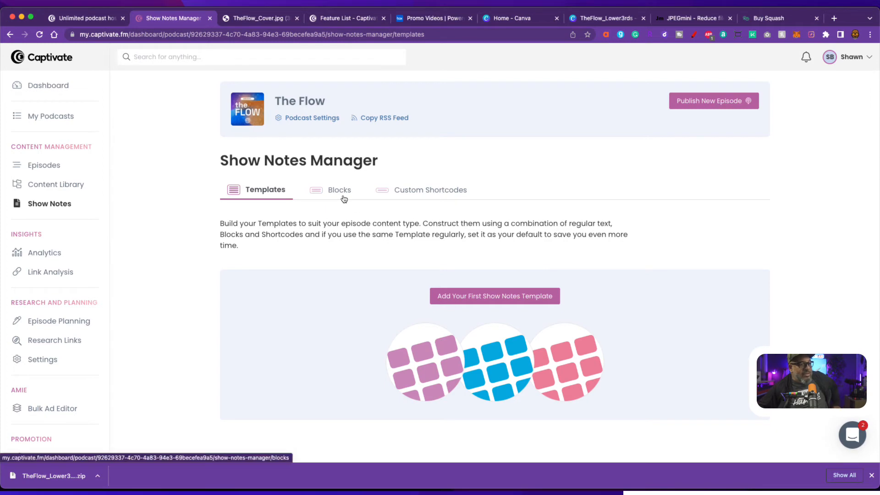
{"action": "left_click", "coordinate": [63, 260]}
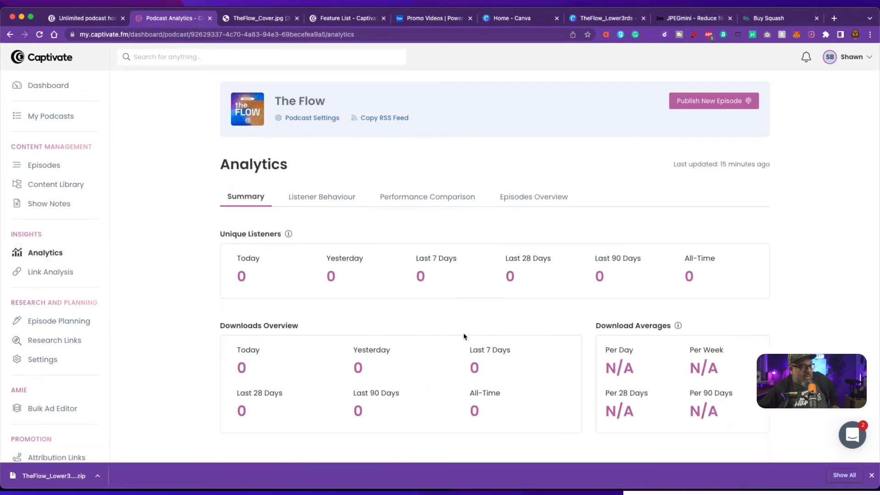
{"action": "scroll", "coordinate": [463, 335], "scroll_direction": "down", "scroll_amount": 5}
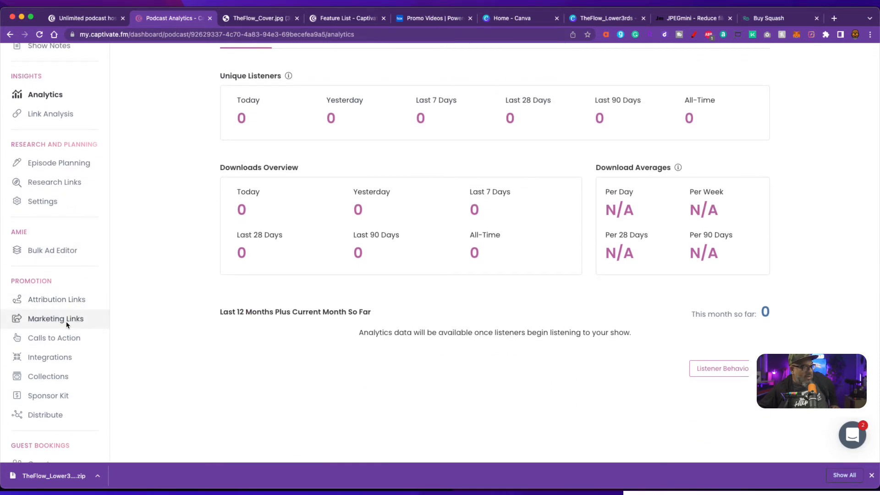
{"action": "left_click", "coordinate": [74, 302]}
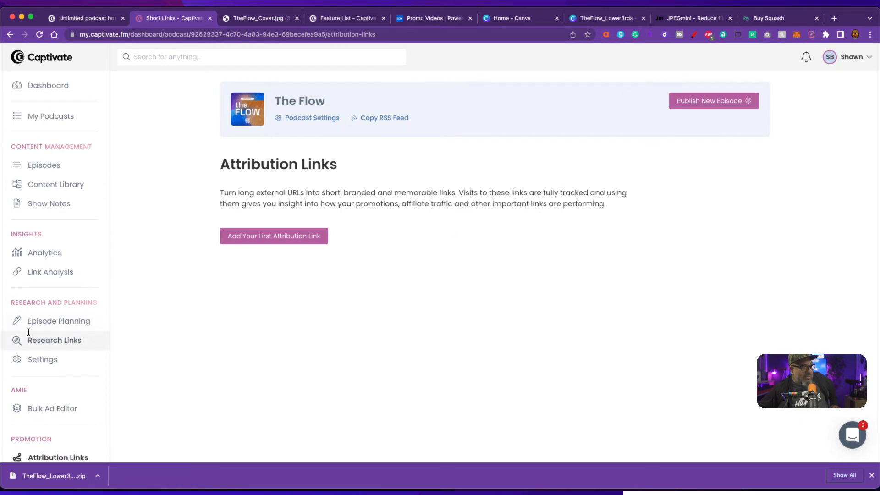
{"action": "scroll", "coordinate": [70, 355], "scroll_direction": "down", "scroll_amount": 3}
{"action": "left_click", "coordinate": [74, 347]}
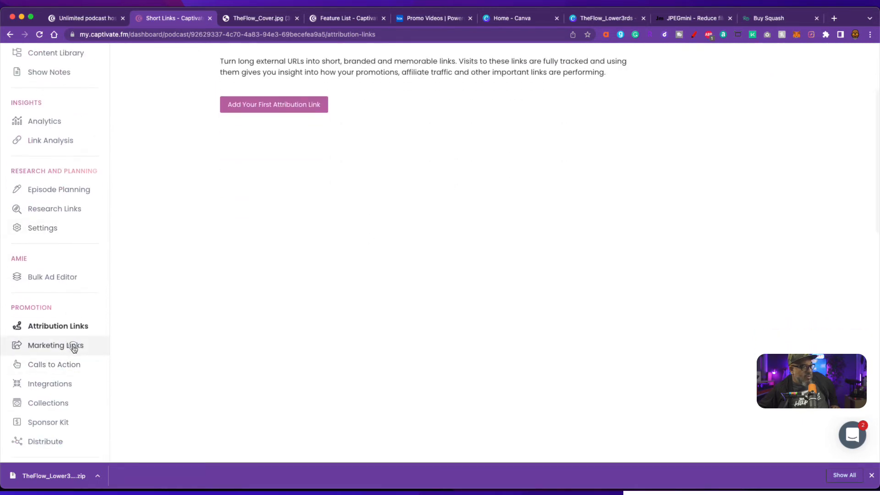
{"action": "scroll", "coordinate": [354, 369], "scroll_direction": "down", "scroll_amount": 1}
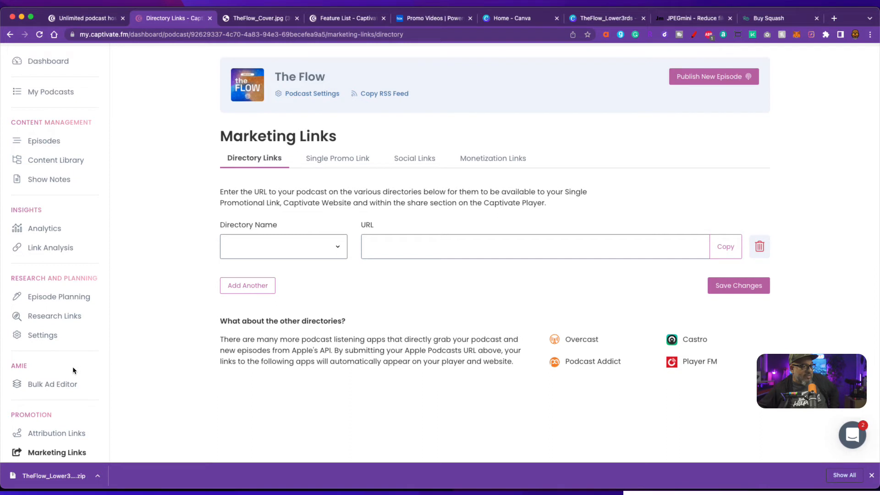
{"action": "scroll", "coordinate": [77, 365], "scroll_direction": "down", "scroll_amount": 1}
{"action": "scroll", "coordinate": [77, 366], "scroll_direction": "down", "scroll_amount": 3}
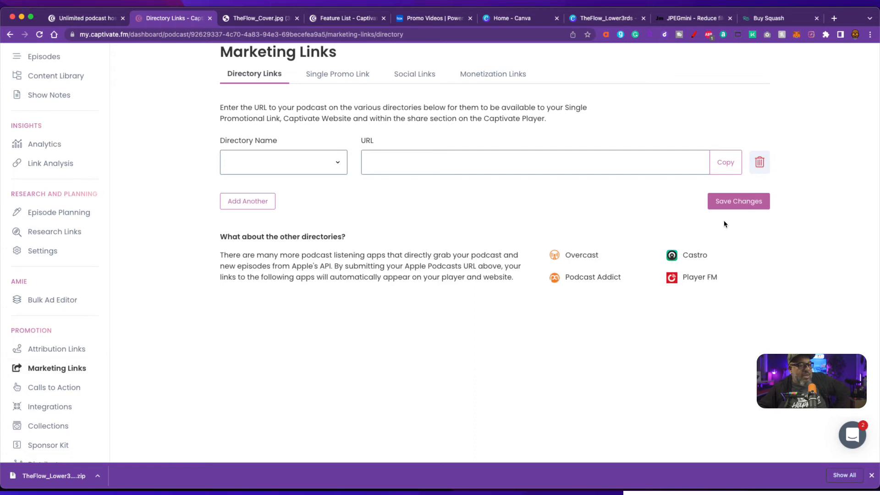
{"action": "scroll", "coordinate": [77, 409], "scroll_direction": "down", "scroll_amount": 1}
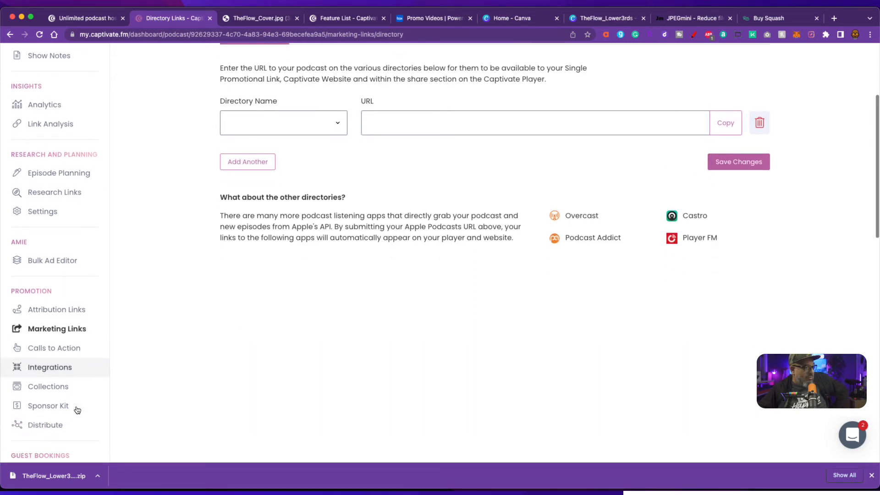
{"action": "scroll", "coordinate": [133, 362], "scroll_direction": "down", "scroll_amount": 2}
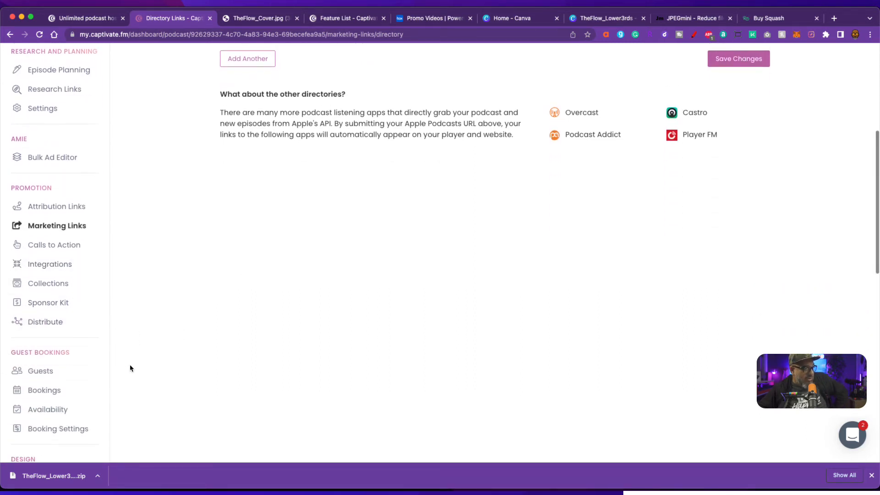
{"action": "scroll", "coordinate": [73, 404], "scroll_direction": "down", "scroll_amount": 3}
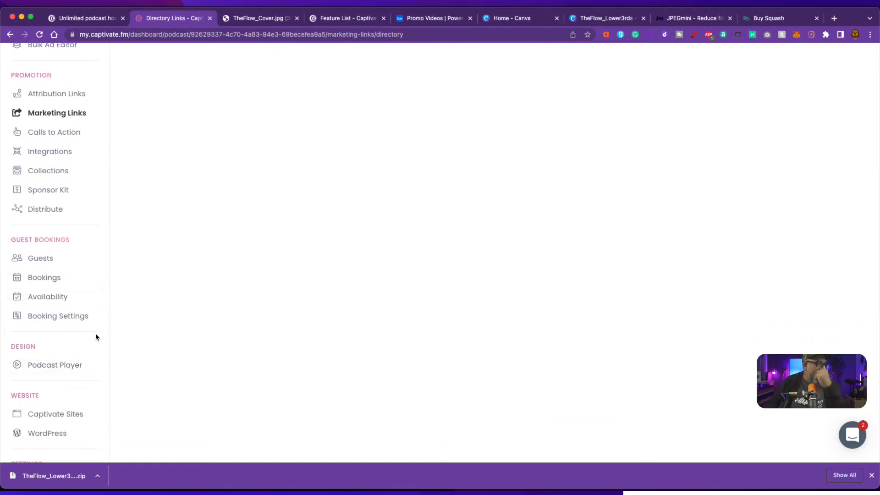
{"action": "scroll", "coordinate": [87, 357], "scroll_direction": "down", "scroll_amount": 3}
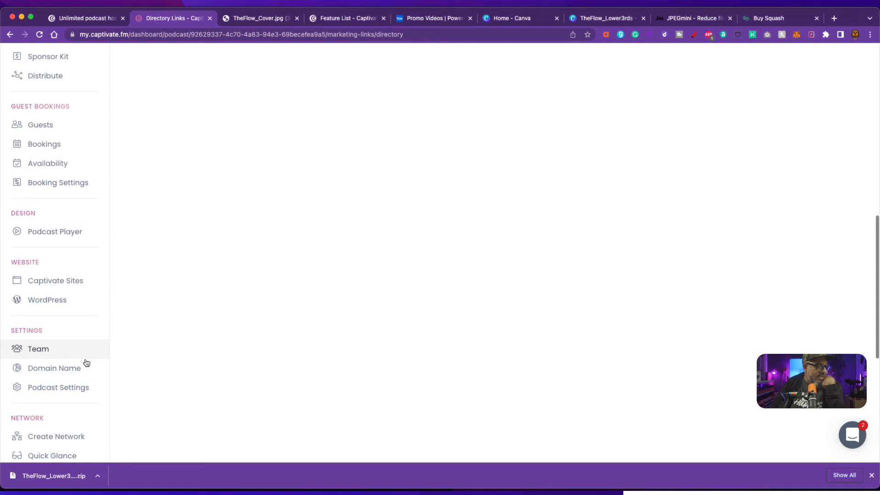
{"action": "scroll", "coordinate": [92, 384], "scroll_direction": "down", "scroll_amount": 1}
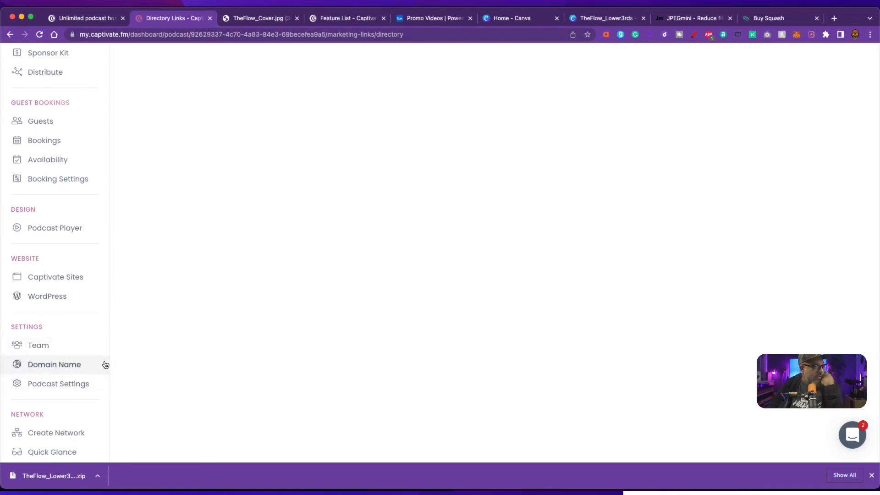
- Start a team-member invitation, entering the member's first name, last name and e-mail address
{"action": "left_click", "coordinate": [49, 345]}
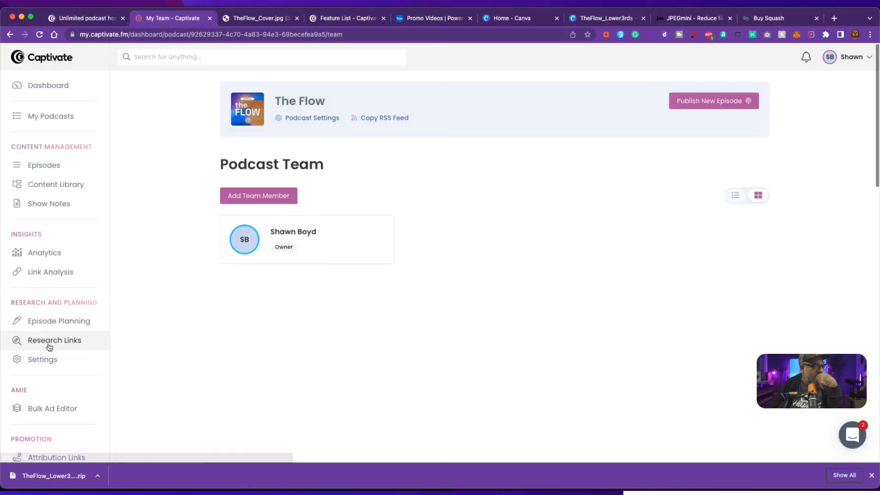
{"action": "left_click", "coordinate": [277, 199]}
{"action": "left_click", "coordinate": [289, 300]}
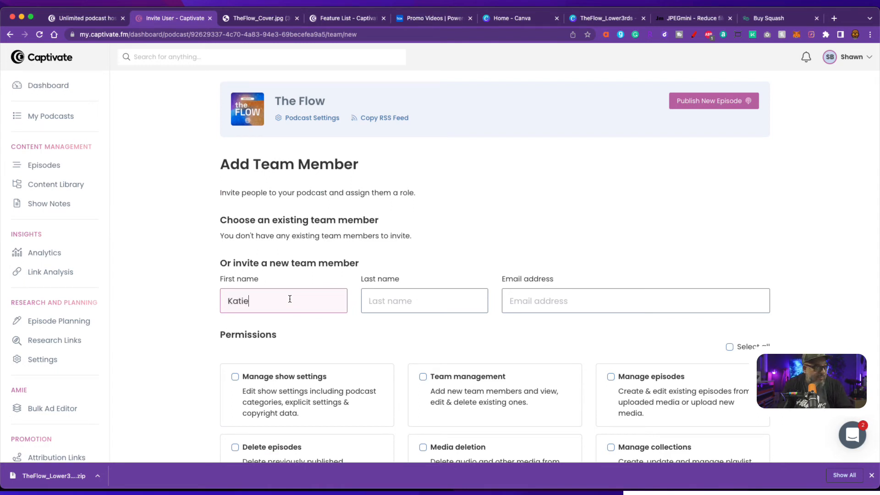
{"action": "key", "text": "Tab"}
{"action": "key", "text": "Tab"}
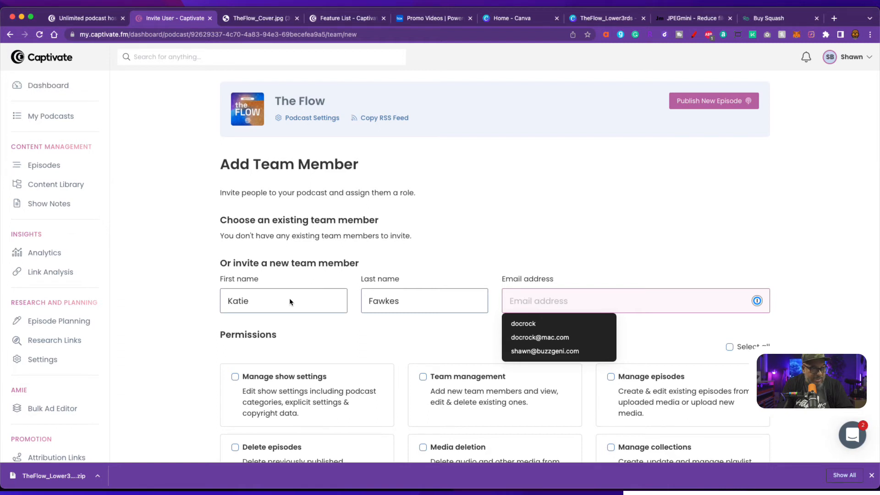
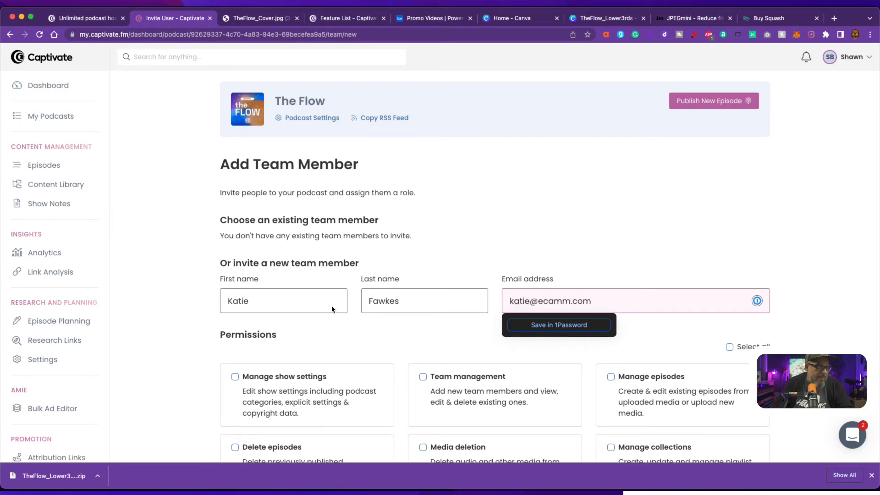
{"action": "left_click", "coordinate": [342, 343]}
- Grant the new member every permission with Select all and send the invitation
{"action": "scroll", "coordinate": [340, 339], "scroll_direction": "down", "scroll_amount": 3}
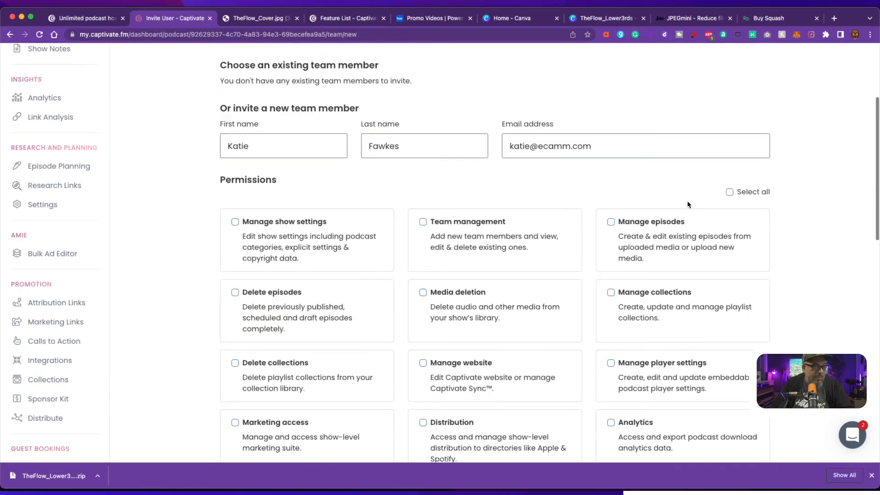
{"action": "left_click", "coordinate": [730, 192]}
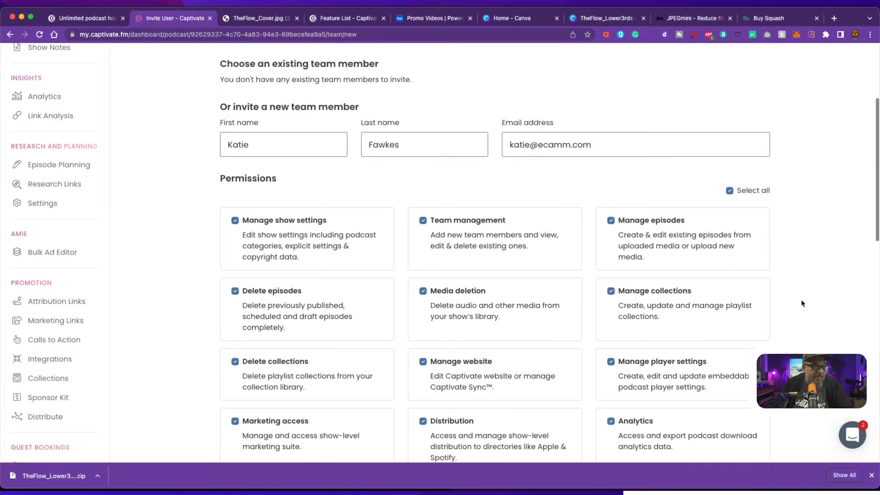
{"action": "scroll", "coordinate": [736, 303], "scroll_direction": "down", "scroll_amount": 6}
{"action": "left_click", "coordinate": [723, 288]}
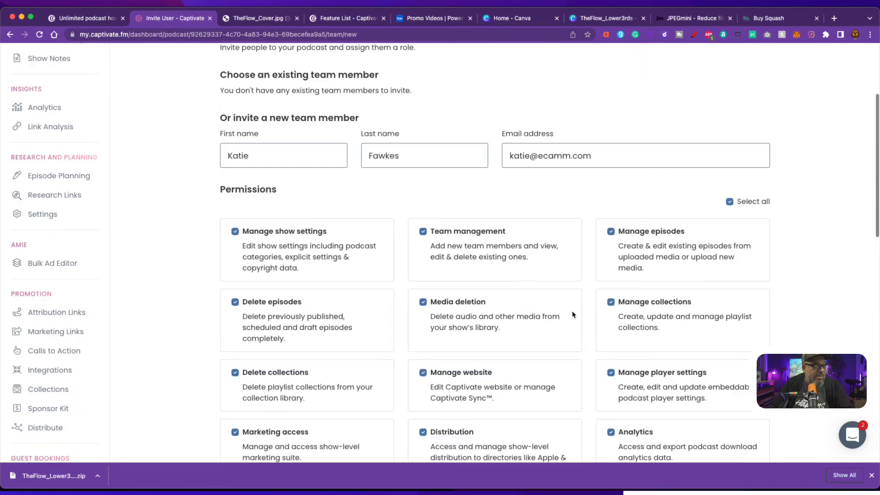
{"action": "scroll", "coordinate": [572, 341], "scroll_direction": "down", "scroll_amount": 8}
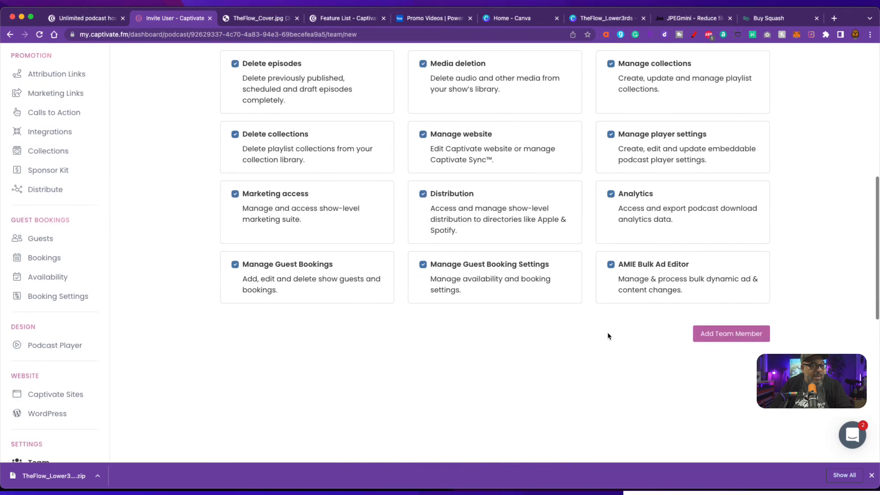
{"action": "left_click", "coordinate": [700, 340]}
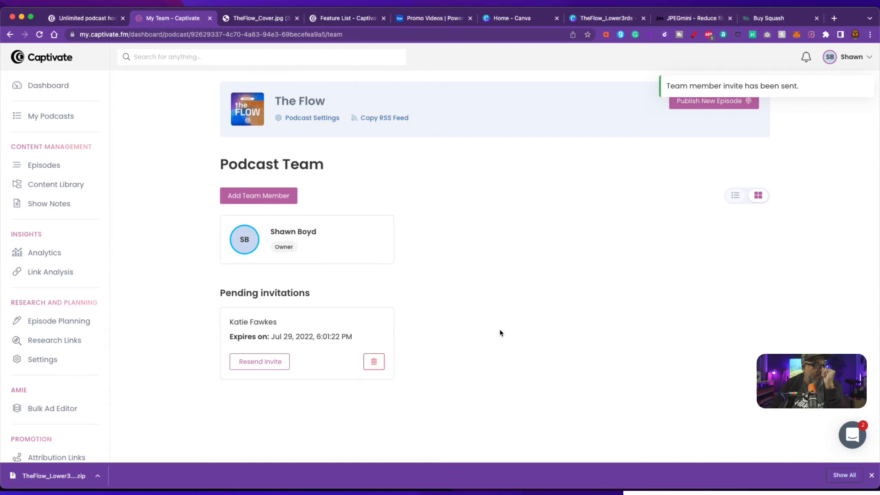
{"action": "scroll", "coordinate": [105, 353], "scroll_direction": "down", "scroll_amount": 5}
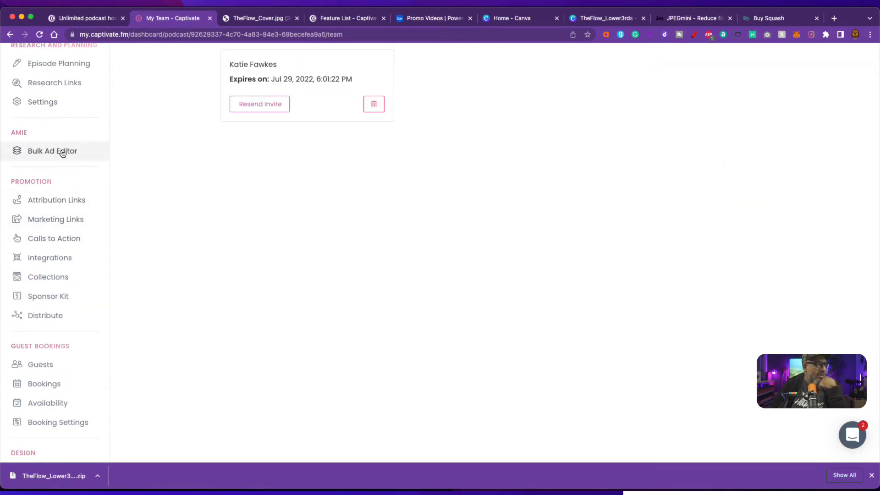
- Open The Flow's Bookings page under Guest Bookings and look over its empty list
{"action": "left_click", "coordinate": [51, 384]}
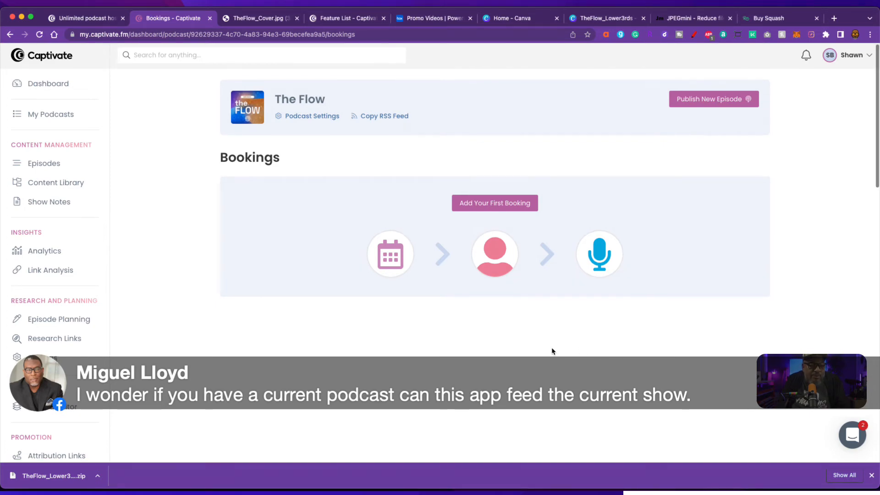
{"action": "scroll", "coordinate": [552, 352], "scroll_direction": "down", "scroll_amount": 4}
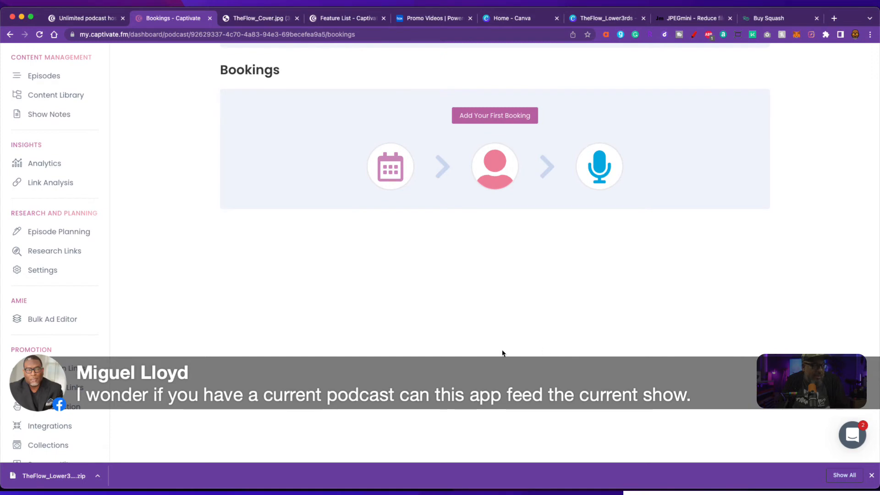
{"action": "scroll", "coordinate": [70, 337], "scroll_direction": "down", "scroll_amount": 2}
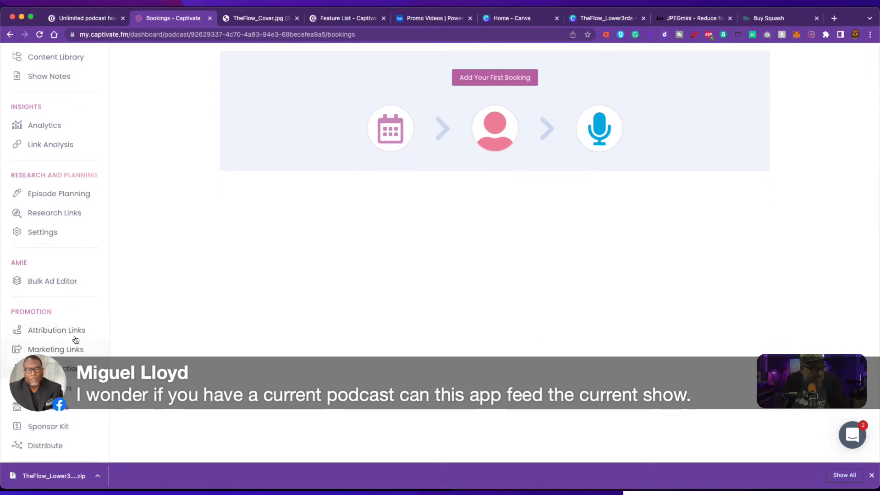
{"action": "scroll", "coordinate": [174, 351], "scroll_direction": "up", "scroll_amount": 1}
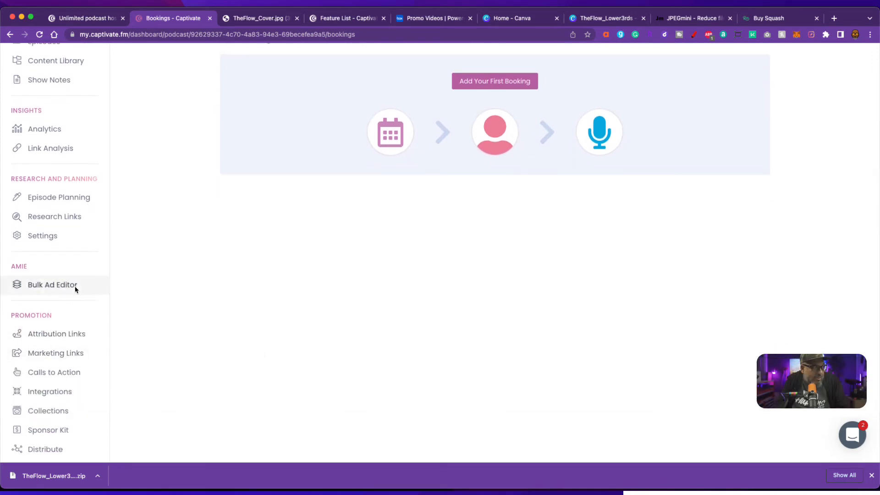
{"action": "scroll", "coordinate": [110, 218], "scroll_direction": "up", "scroll_amount": 2}
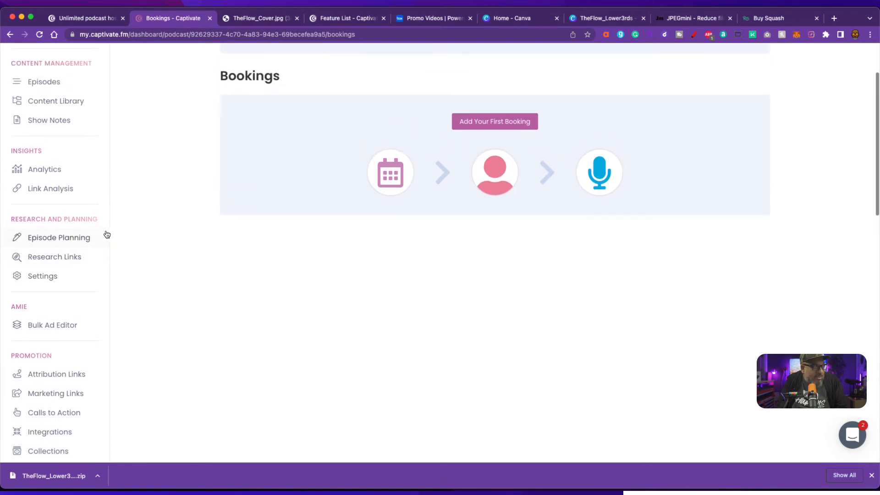
{"action": "scroll", "coordinate": [111, 256], "scroll_direction": "up", "scroll_amount": 4}
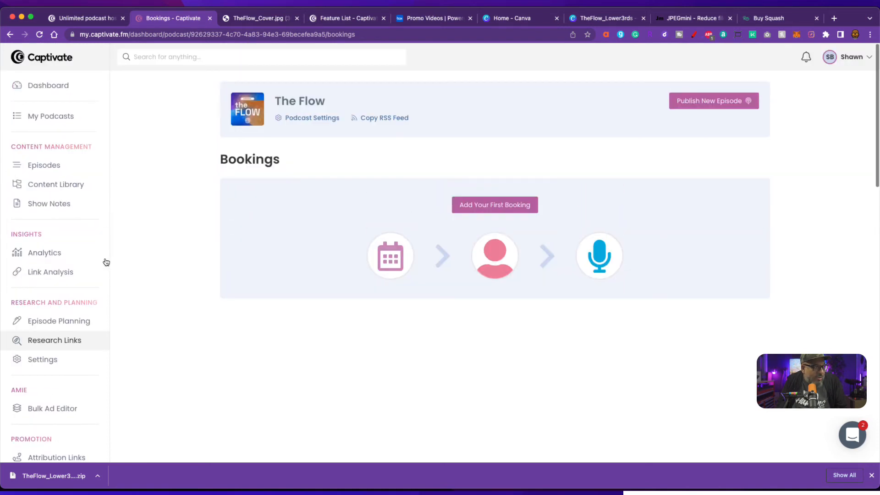
- Review the blank Create Booking form's guest, interview and social fields, then go to Episode Planning
{"action": "left_click", "coordinate": [495, 205]}
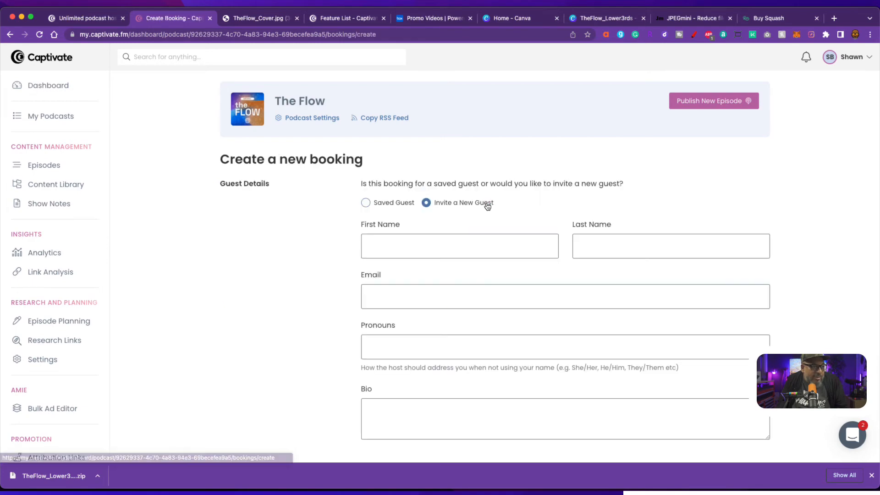
{"action": "scroll", "coordinate": [316, 283], "scroll_direction": "down", "scroll_amount": 5}
{"action": "scroll", "coordinate": [378, 252], "scroll_direction": "down", "scroll_amount": 4}
{"action": "scroll", "coordinate": [434, 275], "scroll_direction": "down", "scroll_amount": 3}
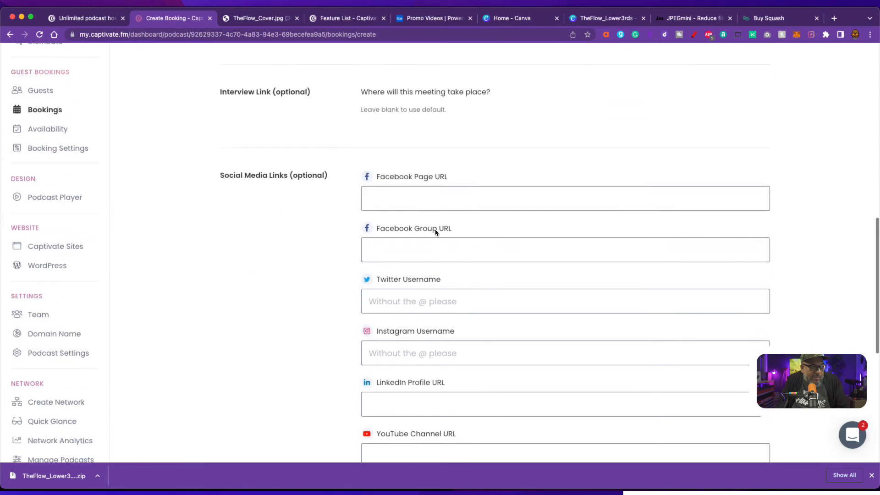
{"action": "scroll", "coordinate": [497, 326], "scroll_direction": "down", "scroll_amount": 6}
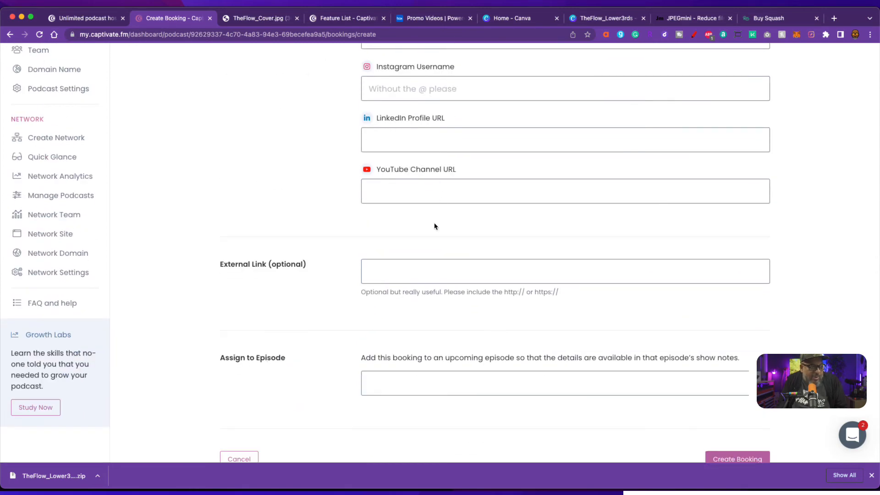
{"action": "scroll", "coordinate": [383, 277], "scroll_direction": "down", "scroll_amount": 2}
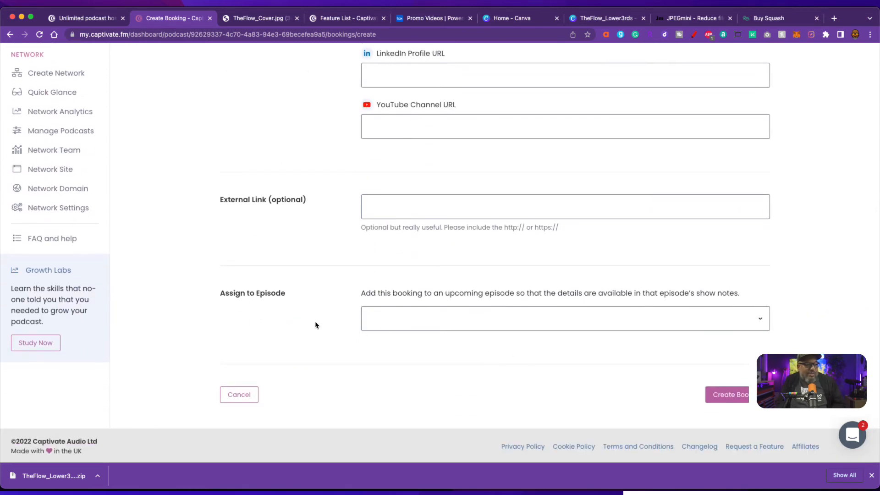
{"action": "scroll", "coordinate": [123, 266], "scroll_direction": "up", "scroll_amount": 2}
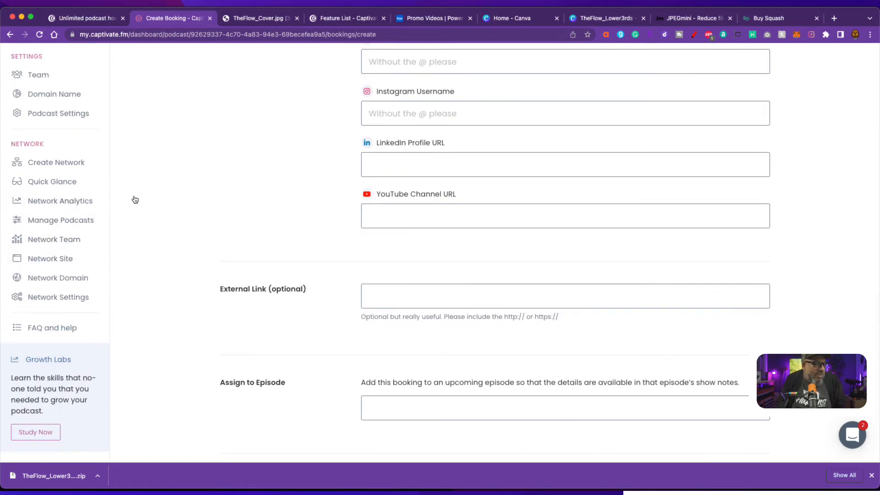
{"action": "scroll", "coordinate": [61, 204], "scroll_direction": "up", "scroll_amount": 2}
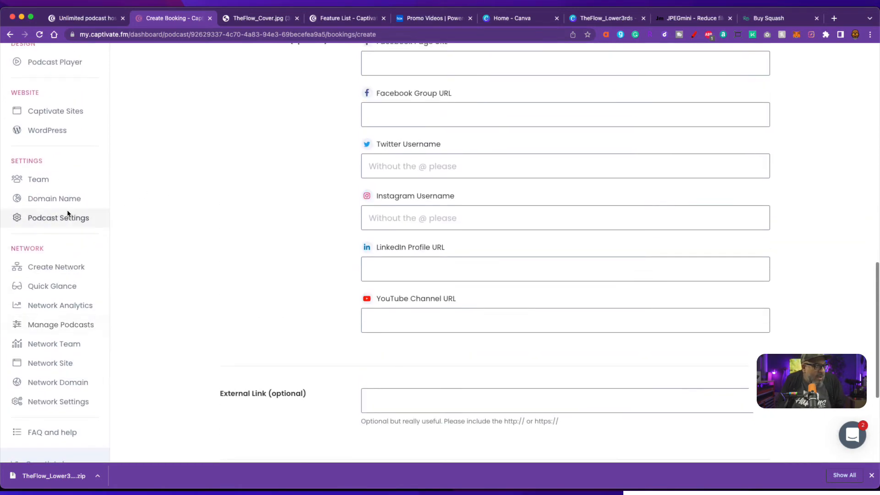
{"action": "scroll", "coordinate": [79, 206], "scroll_direction": "up", "scroll_amount": 1}
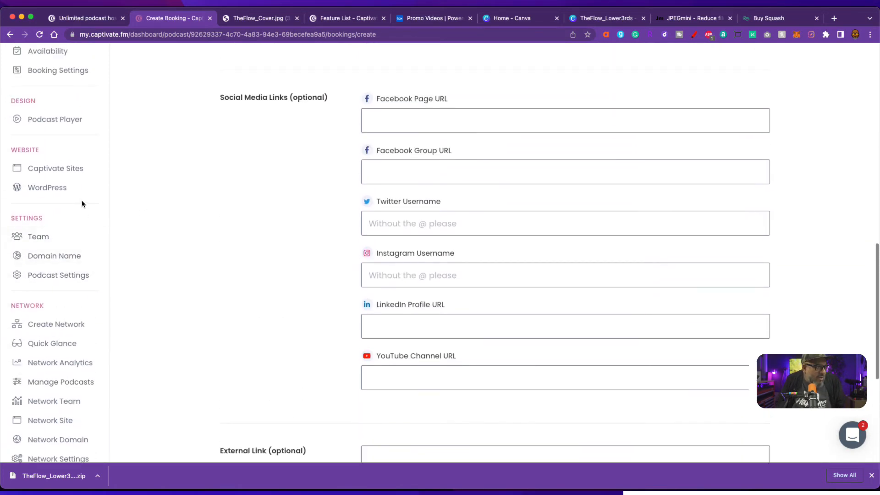
{"action": "scroll", "coordinate": [82, 203], "scroll_direction": "down", "scroll_amount": 5}
{"action": "scroll", "coordinate": [73, 226], "scroll_direction": "up", "scroll_amount": 3}
{"action": "scroll", "coordinate": [74, 226], "scroll_direction": "up", "scroll_amount": 8}
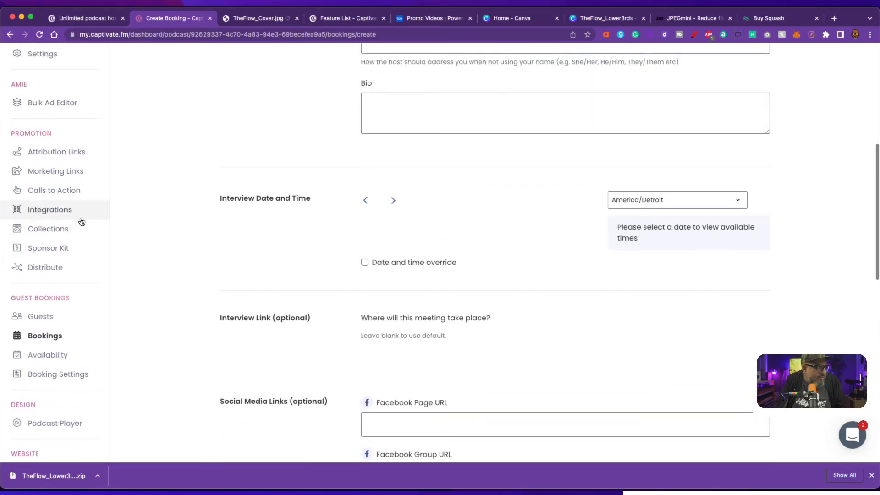
{"action": "scroll", "coordinate": [80, 218], "scroll_direction": "up", "scroll_amount": 3}
{"action": "scroll", "coordinate": [80, 214], "scroll_direction": "up", "scroll_amount": 1}
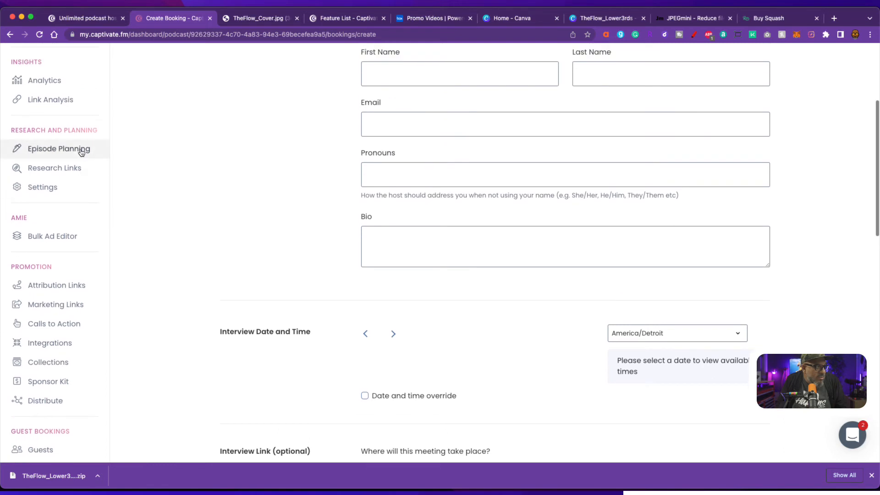
{"action": "left_click", "coordinate": [82, 148]}
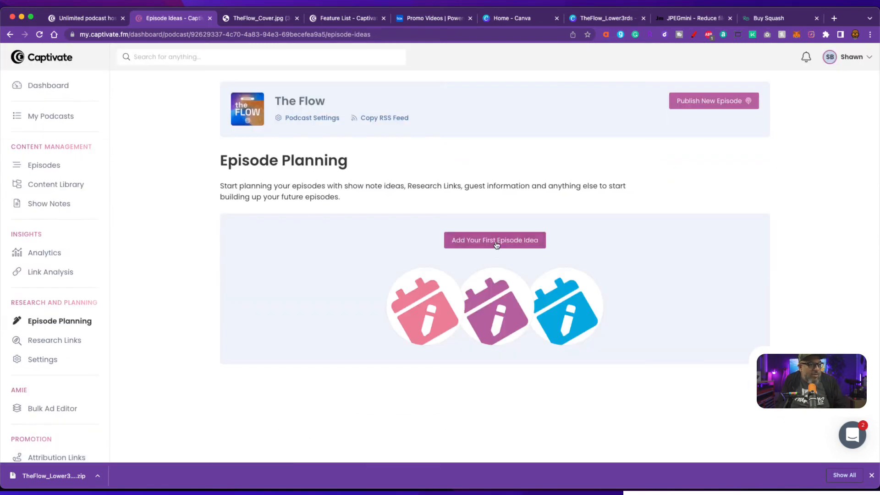
- Create the first episode idea titled 'Why video podcasting?'
{"action": "left_click", "coordinate": [499, 241]}
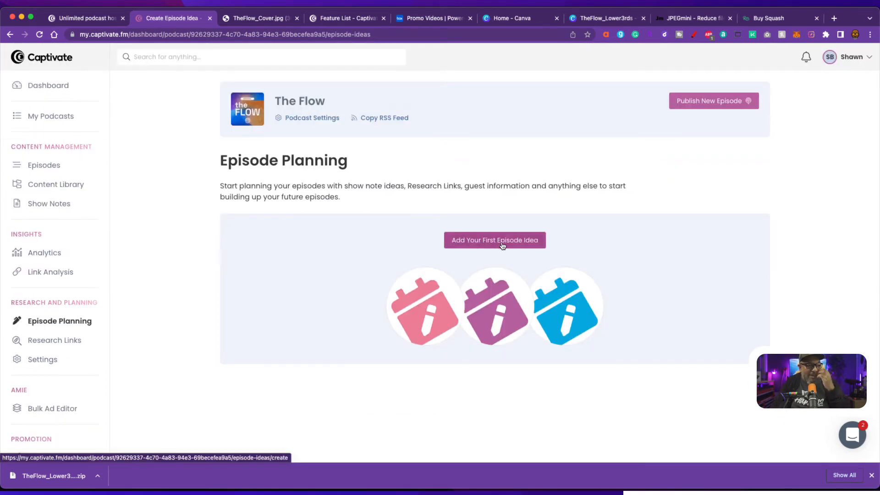
{"action": "scroll", "coordinate": [602, 246], "scroll_direction": "down", "scroll_amount": 3}
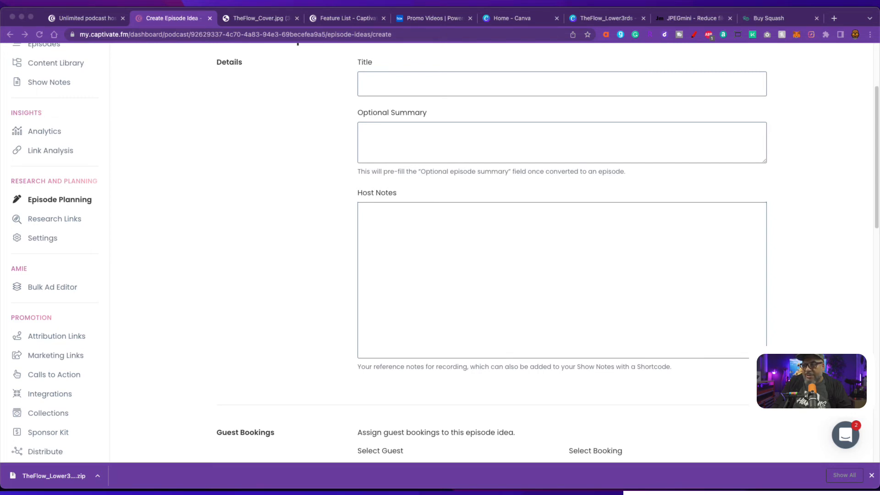
{"action": "left_click", "coordinate": [418, 89]}
{"action": "type", "text": "Why video podcasting?"}
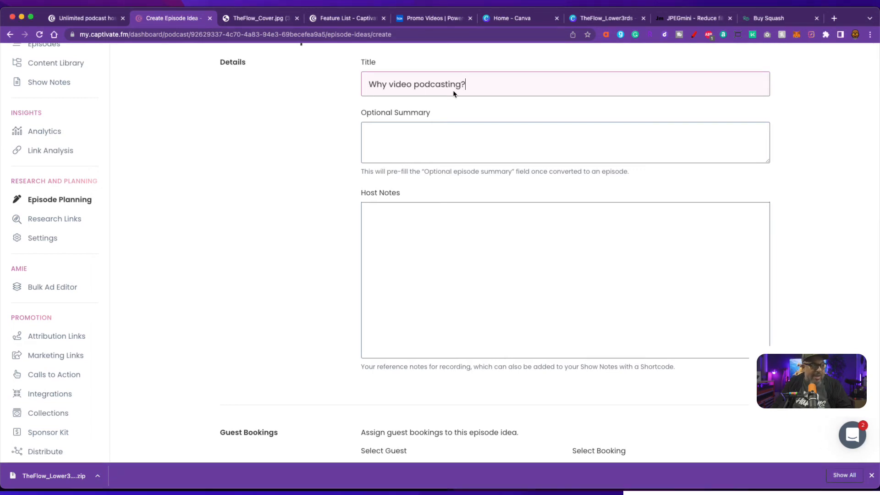
{"action": "scroll", "coordinate": [457, 257], "scroll_direction": "down", "scroll_amount": 5}
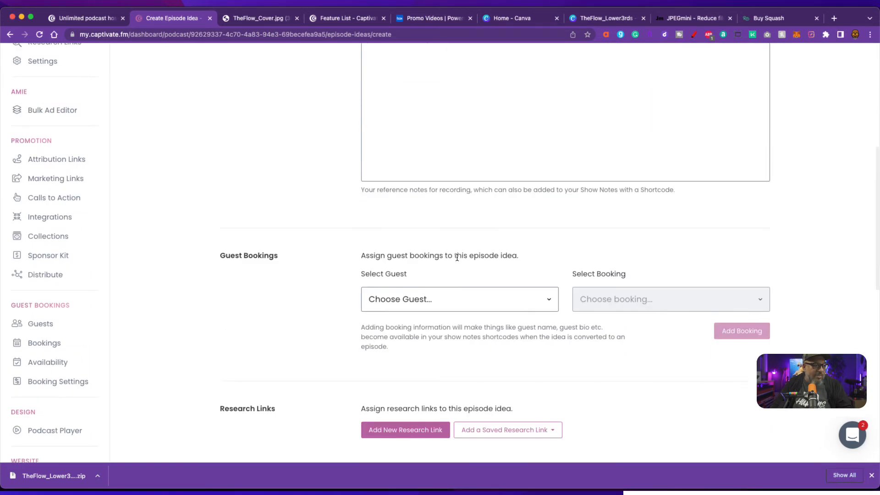
{"action": "scroll", "coordinate": [525, 324], "scroll_direction": "down", "scroll_amount": 2}
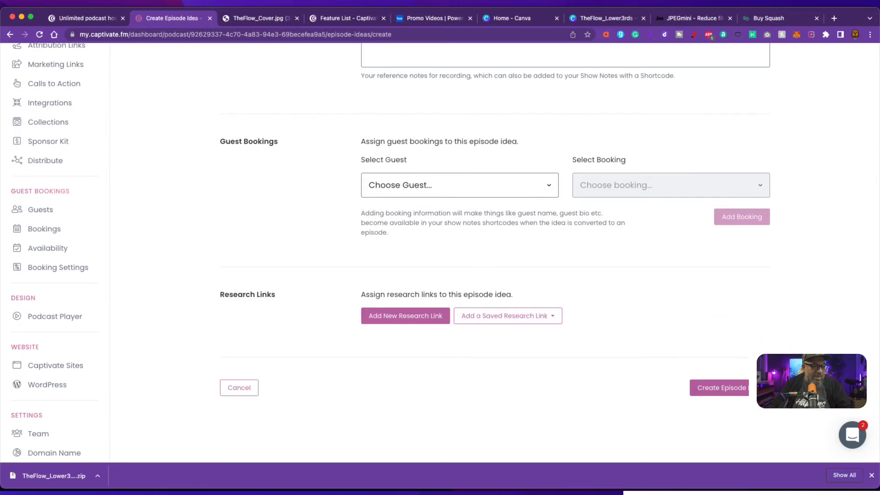
{"action": "left_click", "coordinate": [723, 377]}
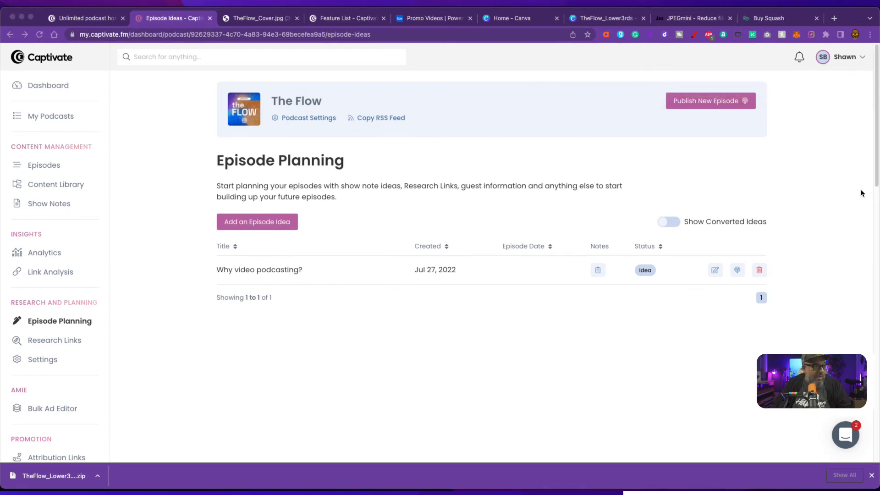
- Add an episode idea on growing a podcast, trimming the trailing space from its title
{"action": "left_click", "coordinate": [258, 226]}
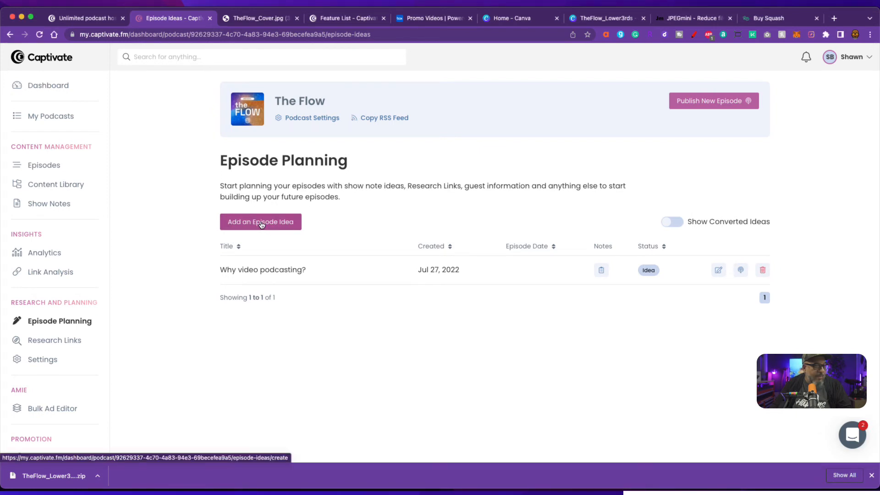
{"action": "left_click", "coordinate": [262, 224]}
{"action": "left_click", "coordinate": [405, 204]}
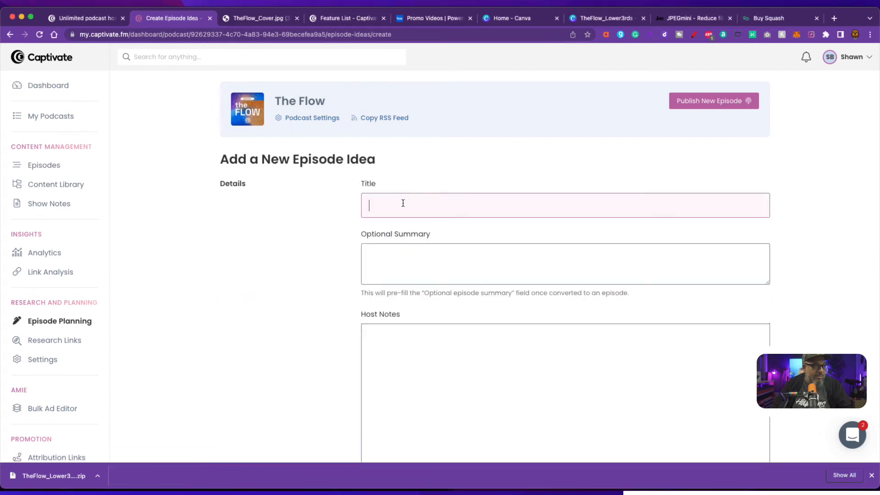
{"action": "type", "text": "Growth of podcasting, YouTube stepping in, future state?"}
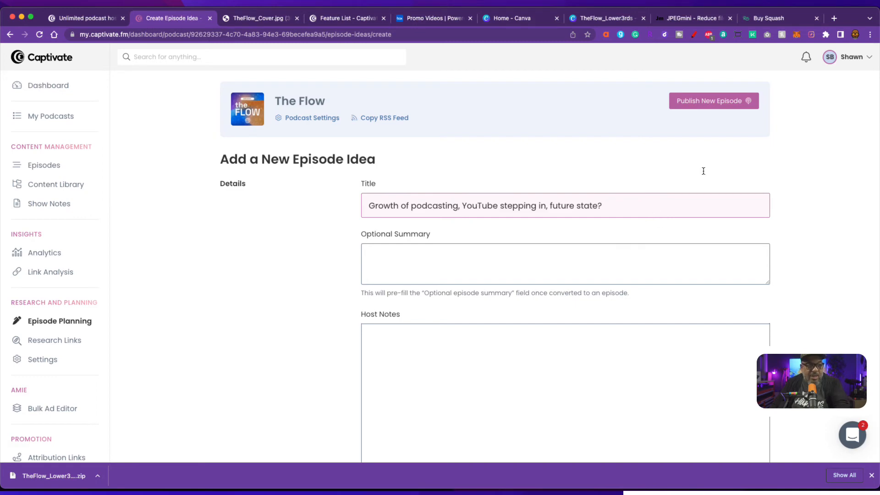
{"action": "key", "text": "BackSpace"}
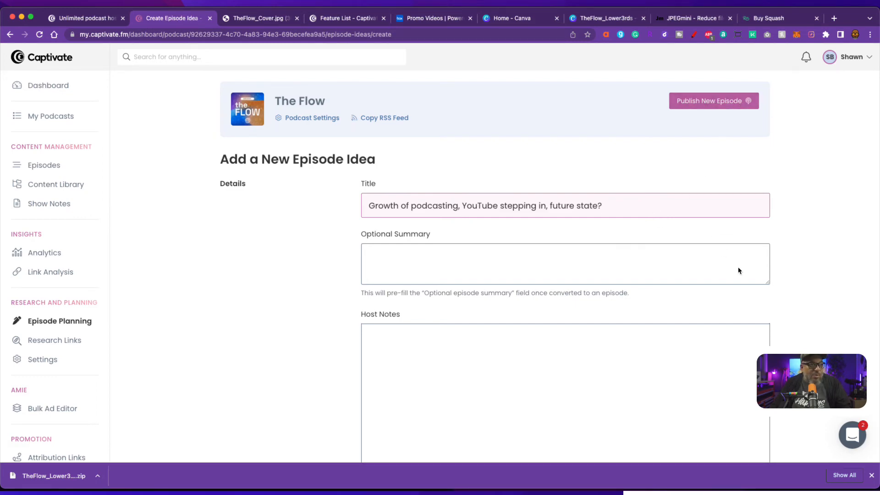
{"action": "scroll", "coordinate": [739, 269], "scroll_direction": "down", "scroll_amount": 10}
{"action": "left_click", "coordinate": [721, 442]}
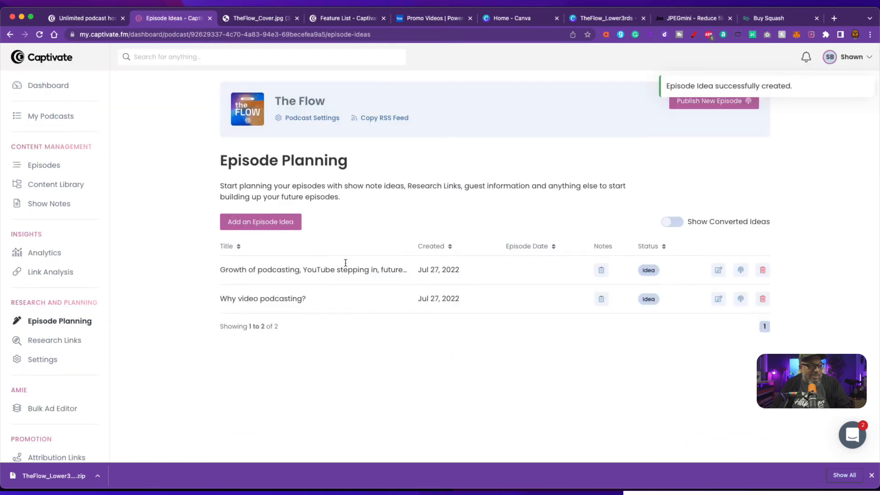
- Add the episode idea 'Setting up your space for success'
{"action": "left_click", "coordinate": [256, 224]}
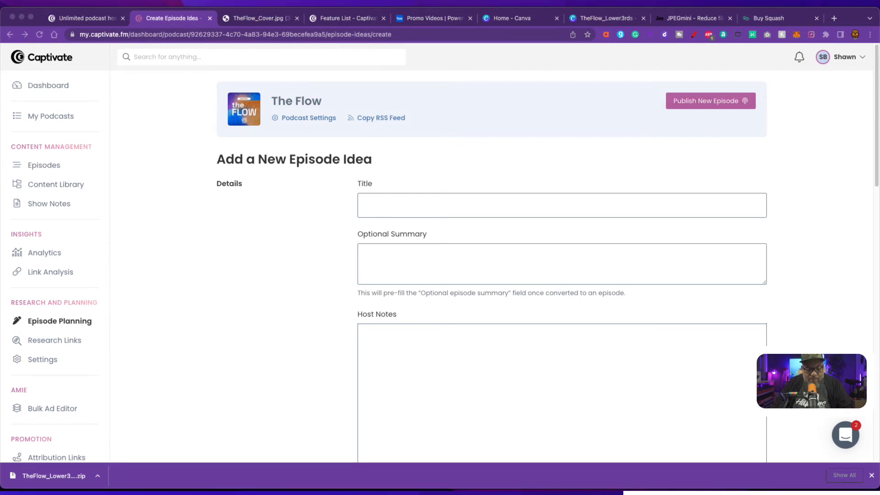
{"action": "left_click", "coordinate": [390, 205]}
{"action": "type", "text": "Setting up your space for success"}
{"action": "scroll", "coordinate": [721, 339], "scroll_direction": "down", "scroll_amount": 8}
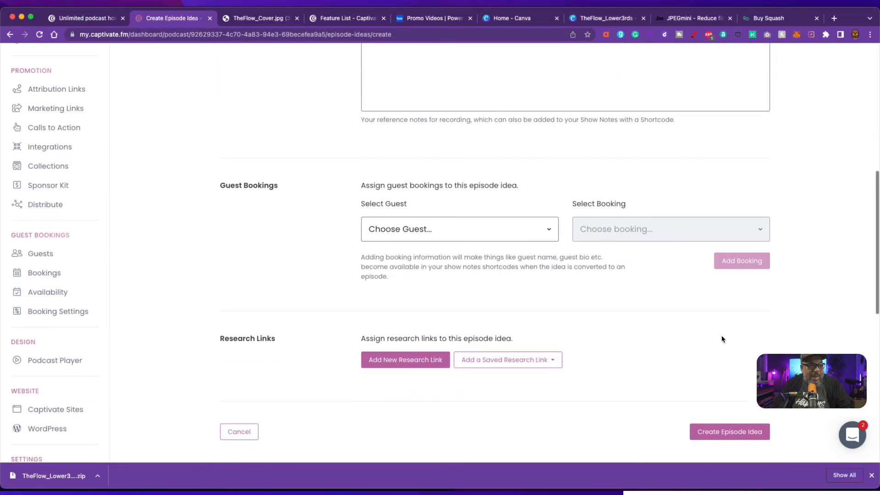
{"action": "left_click", "coordinate": [723, 432]}
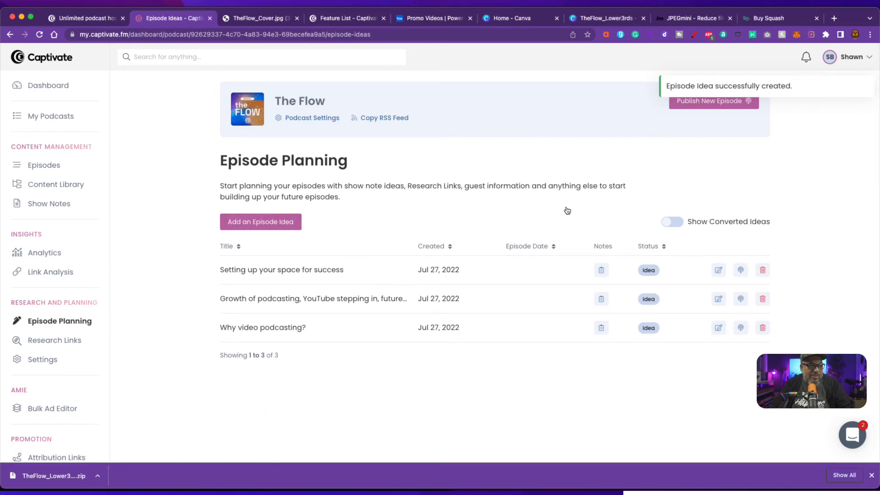
- Add the episode idea 'Gear + having a defined space'
{"action": "left_click", "coordinate": [276, 222]}
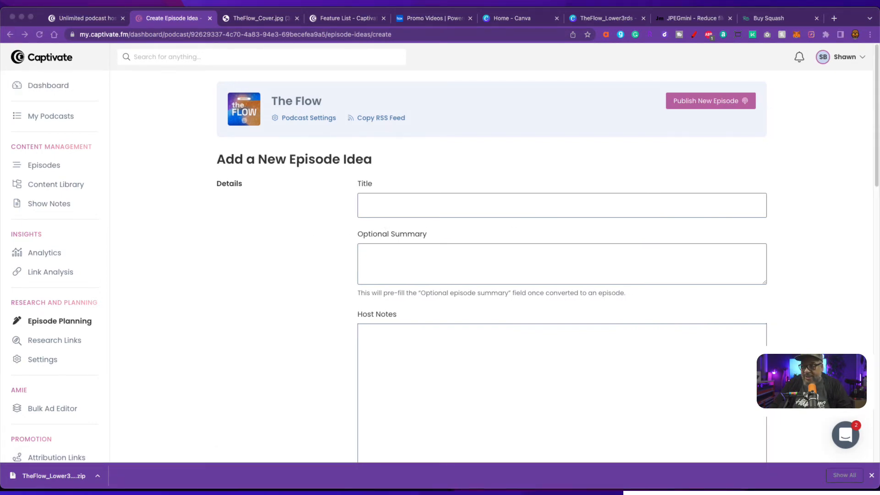
{"action": "left_click", "coordinate": [509, 206]}
{"action": "type", "text": "Gear + having a defined space"}
{"action": "scroll", "coordinate": [550, 272], "scroll_direction": "down", "scroll_amount": 5}
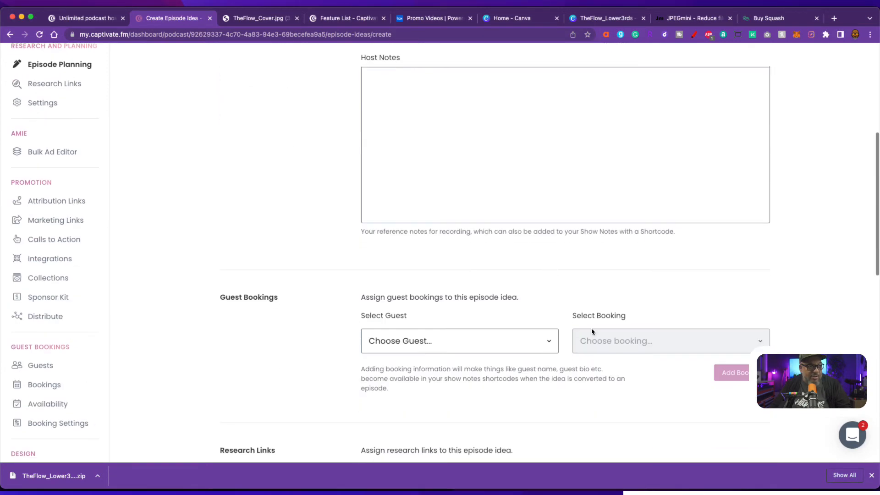
{"action": "scroll", "coordinate": [591, 332], "scroll_direction": "down", "scroll_amount": 8}
{"action": "left_click", "coordinate": [738, 152]}
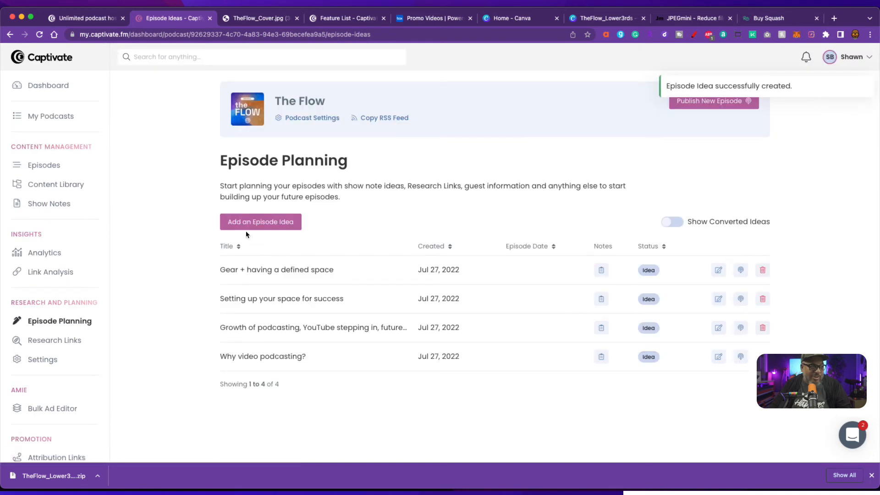
{"action": "left_click", "coordinate": [264, 223]}
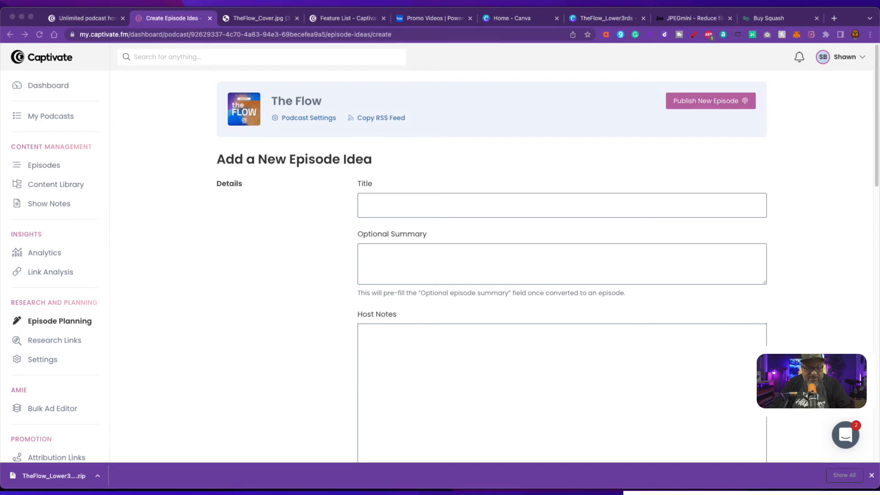
- Add the episode idea 'Getting started checklist'
{"action": "left_click", "coordinate": [415, 206]}
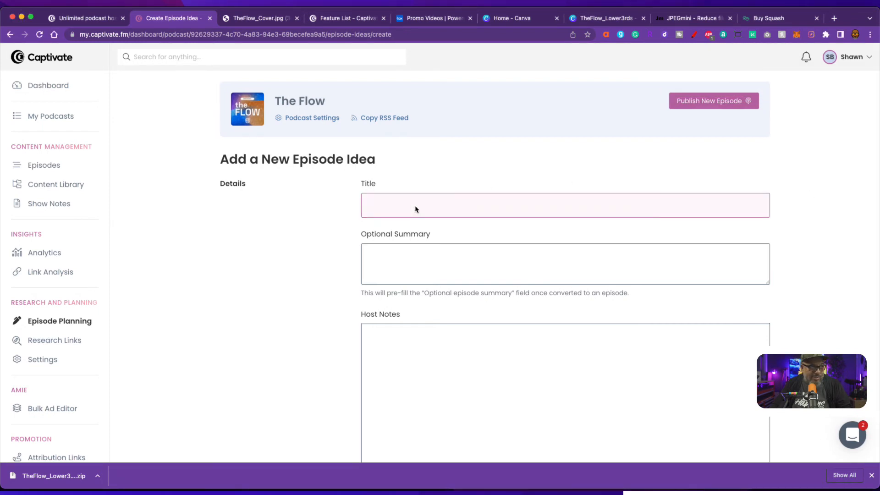
{"action": "type", "text": "Getting started checklist"}
{"action": "scroll", "coordinate": [584, 292], "scroll_direction": "down", "scroll_amount": 10}
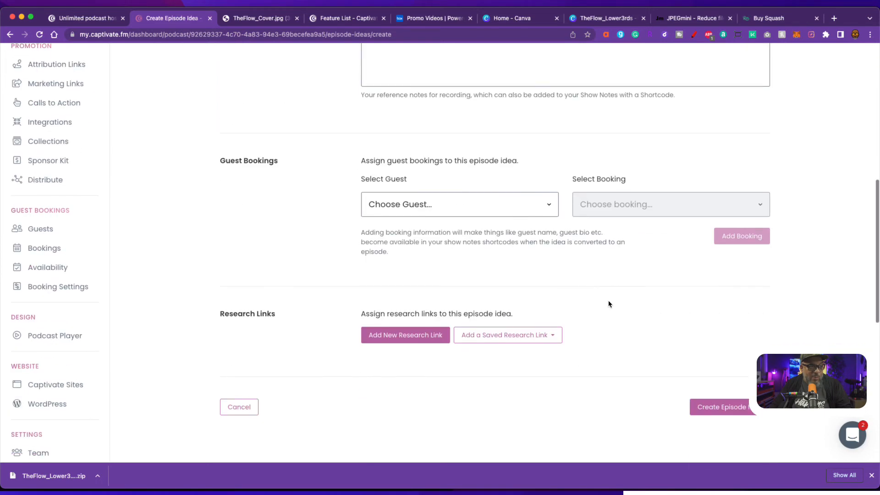
{"action": "left_click", "coordinate": [737, 408]}
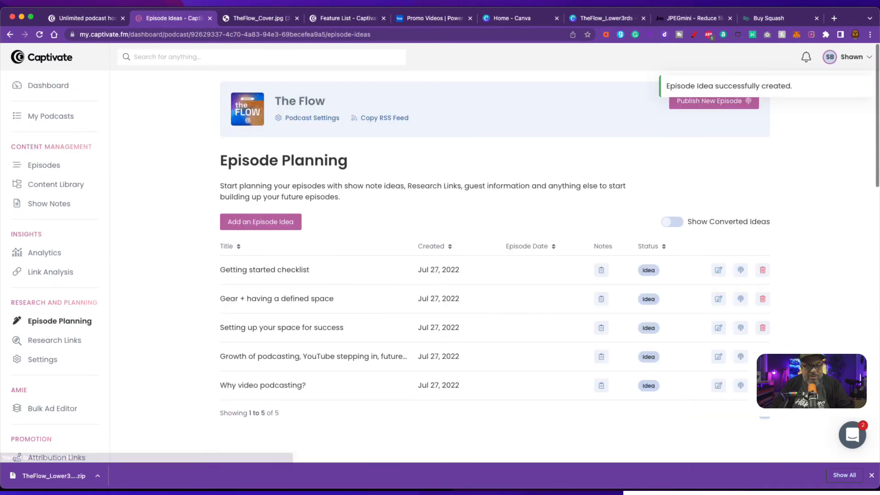
- Add the episode idea 'What do you need before you start?'
{"action": "left_click", "coordinate": [255, 223]}
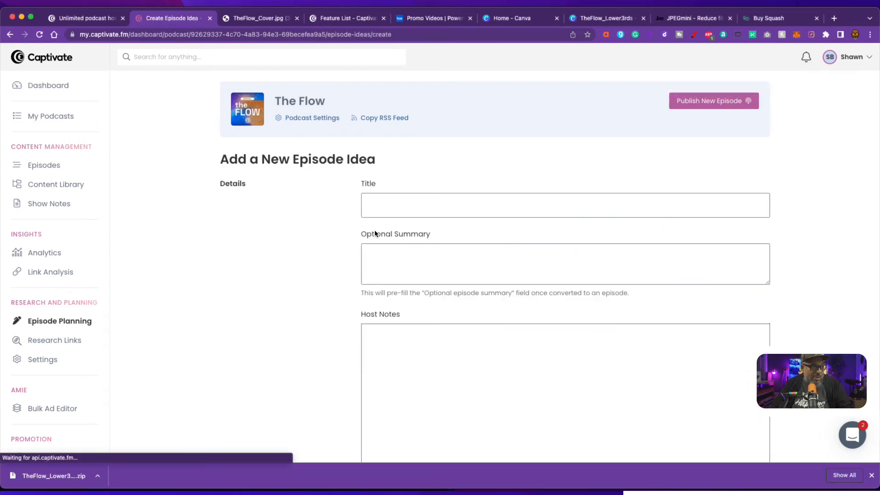
{"action": "scroll", "coordinate": [390, 197], "scroll_direction": "down", "scroll_amount": 2}
{"action": "left_click", "coordinate": [405, 142]}
{"action": "type", "text": "What do you need before you start?"}
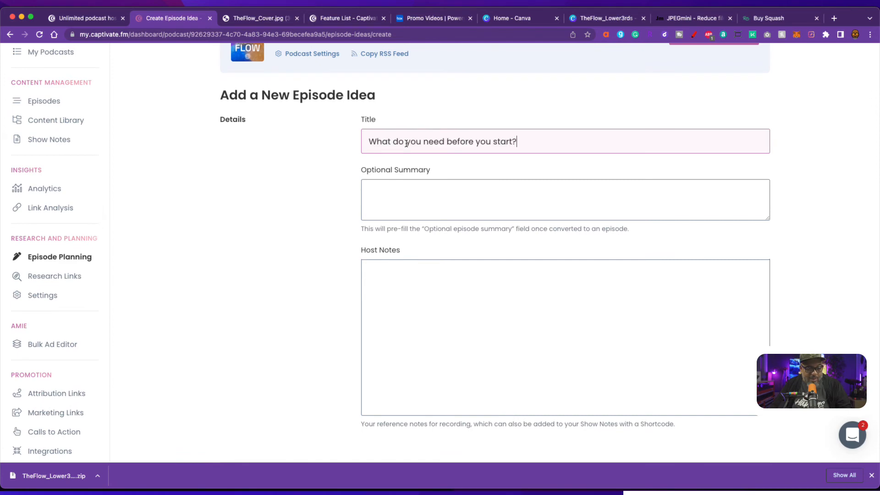
{"action": "scroll", "coordinate": [625, 320], "scroll_direction": "down", "scroll_amount": 10}
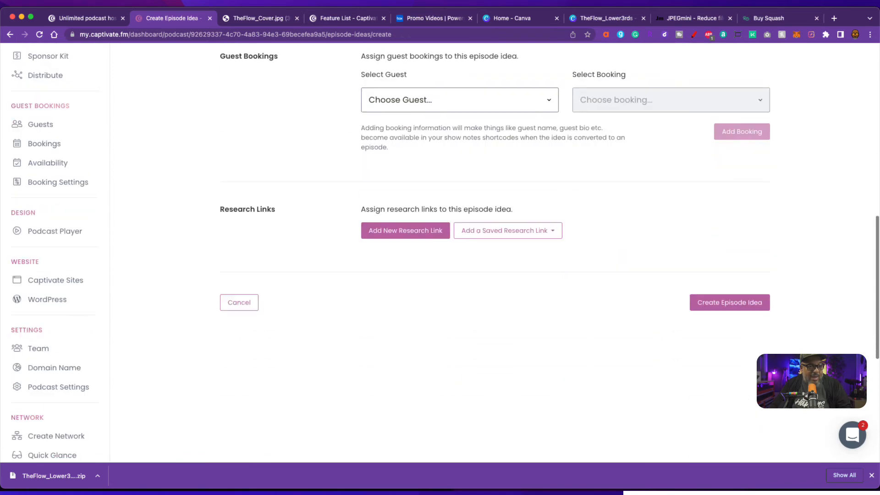
{"action": "left_click", "coordinate": [736, 301]}
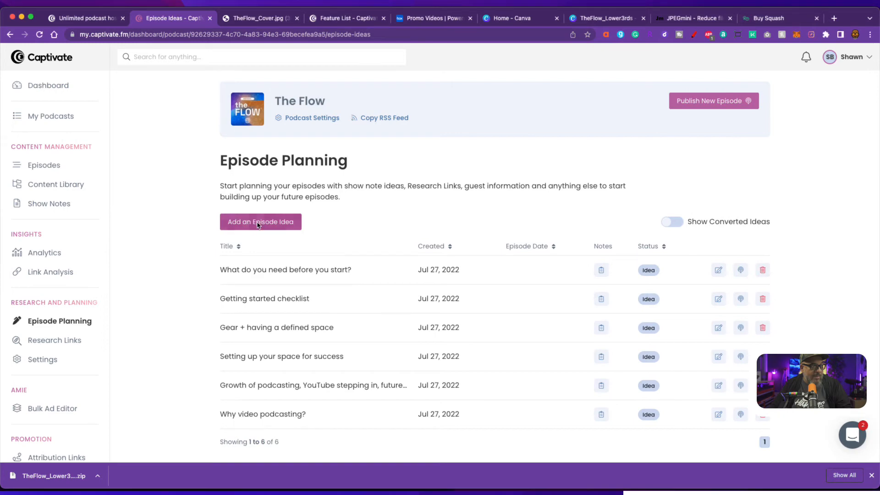
- Add the episode idea 'The ultimate repurposing workflow', bringing the list to seven
{"action": "left_click", "coordinate": [283, 222]}
{"action": "left_click", "coordinate": [393, 201]}
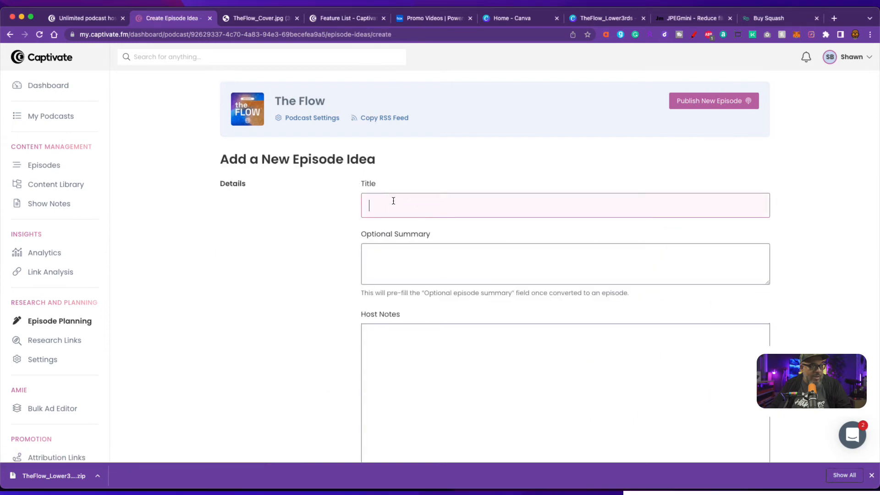
{"action": "type", "text": "The ultimate repurposing workflow"}
{"action": "scroll", "coordinate": [632, 304], "scroll_direction": "down", "scroll_amount": 10}
{"action": "left_click", "coordinate": [729, 384]}
{"action": "scroll", "coordinate": [495, 257], "scroll_direction": "down", "scroll_amount": 5}
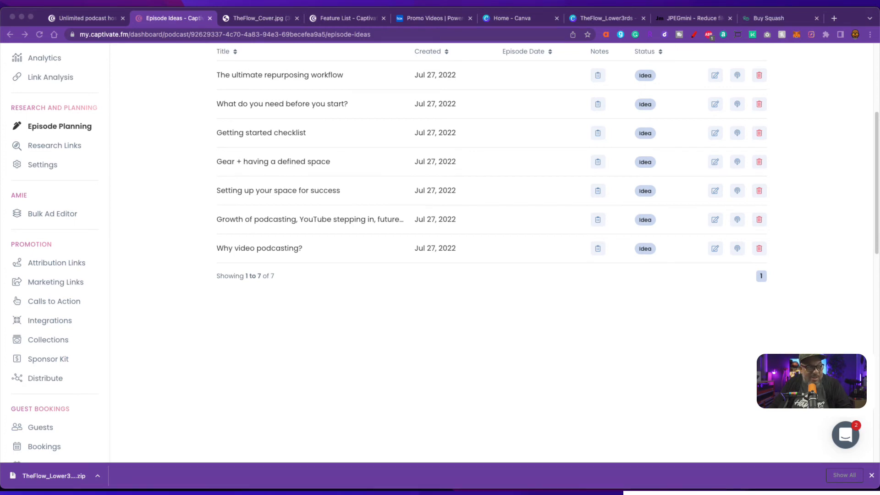
{"action": "scroll", "coordinate": [463, 328], "scroll_direction": "up", "scroll_amount": 3}
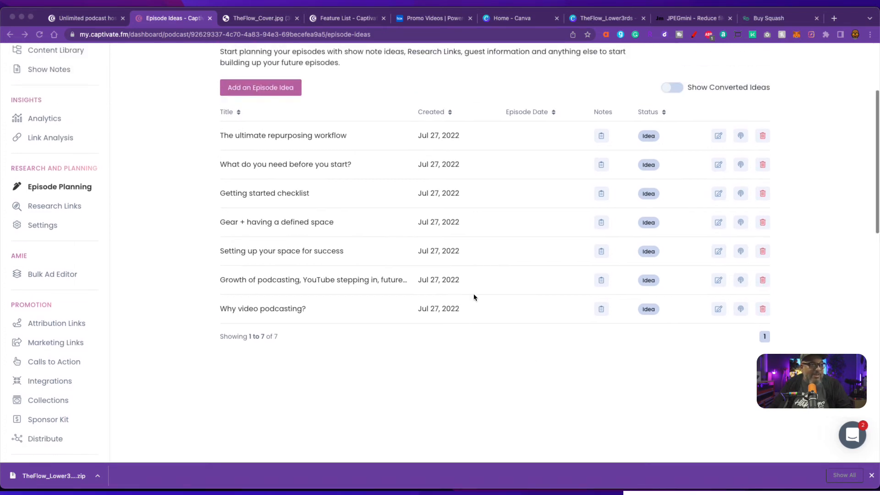
- Add another episode idea using a pasted title
{"action": "left_click", "coordinate": [266, 92]}
{"action": "left_click", "coordinate": [393, 209]}
{"action": "type", "text": "Start with low and go from there?"}
{"action": "scroll", "coordinate": [598, 314], "scroll_direction": "down", "scroll_amount": 5}
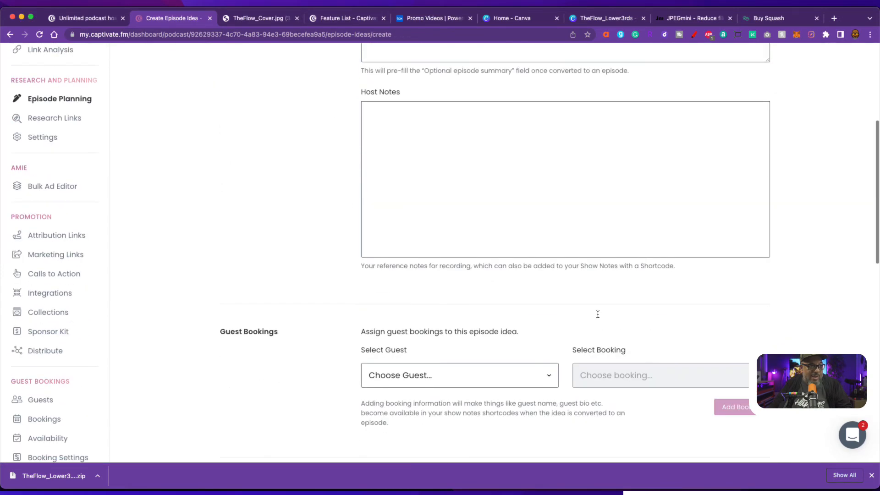
{"action": "scroll", "coordinate": [598, 314], "scroll_direction": "down", "scroll_amount": 6}
{"action": "left_click", "coordinate": [752, 295]}
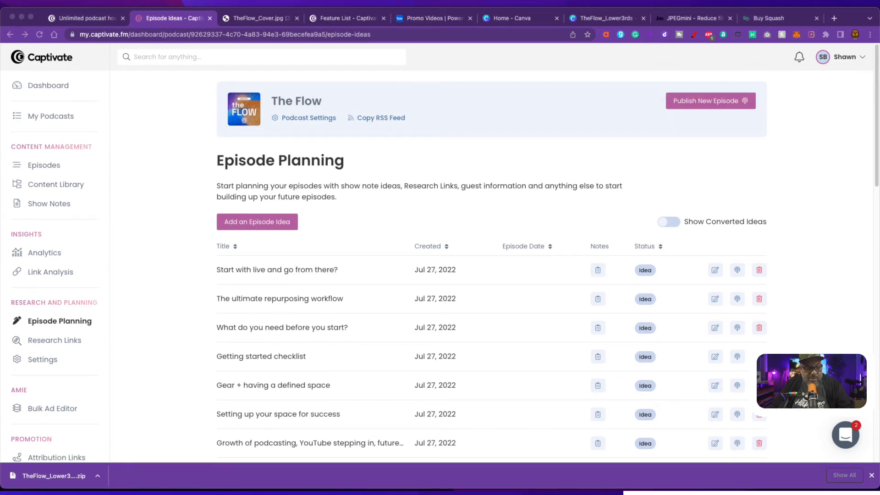
- Add the episode idea 'How long does this take?'
{"action": "left_click", "coordinate": [255, 227]}
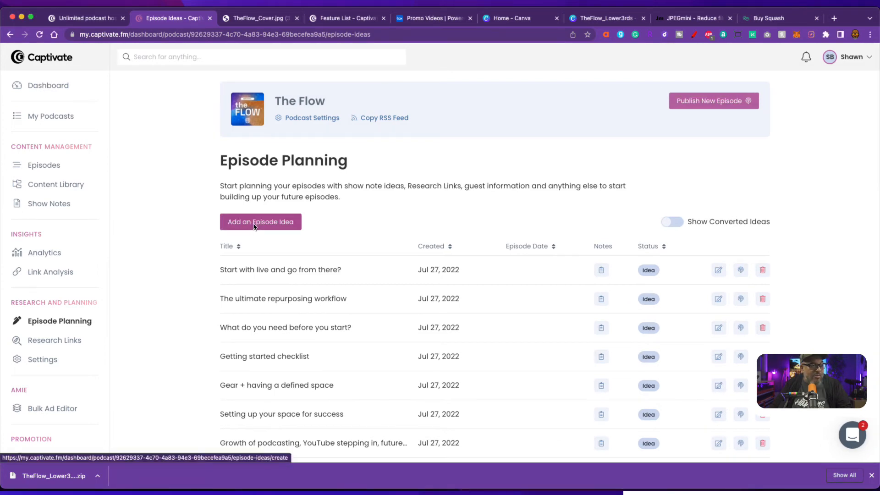
{"action": "left_click", "coordinate": [411, 200]}
{"action": "type", "text": "How long does this take?"}
{"action": "scroll", "coordinate": [669, 278], "scroll_direction": "down", "scroll_amount": 8}
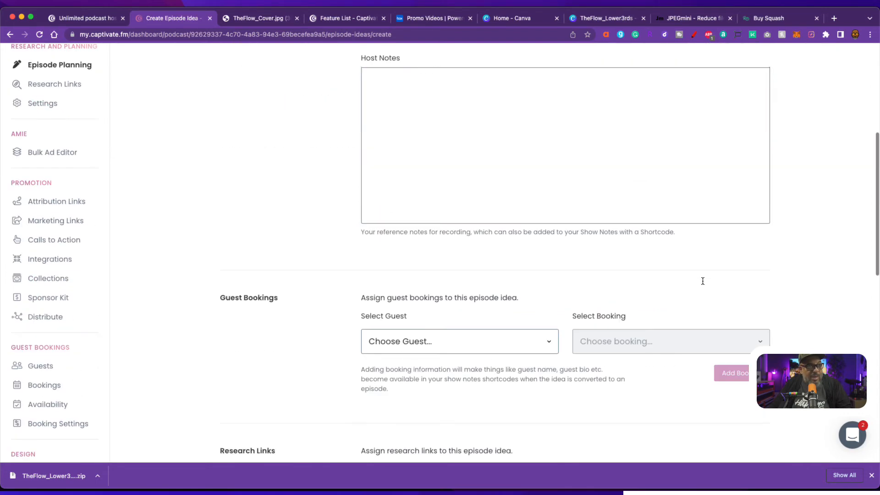
{"action": "left_click", "coordinate": [723, 418]}
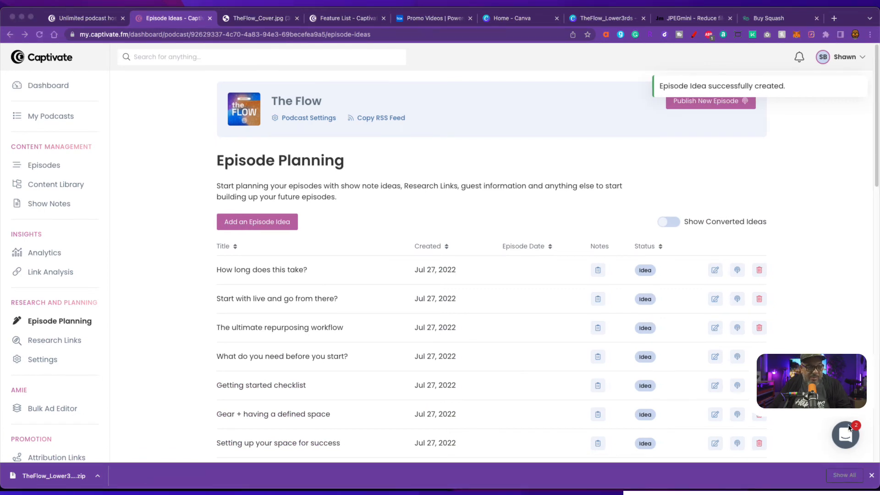
{"action": "scroll", "coordinate": [689, 407], "scroll_direction": "down", "scroll_amount": 5}
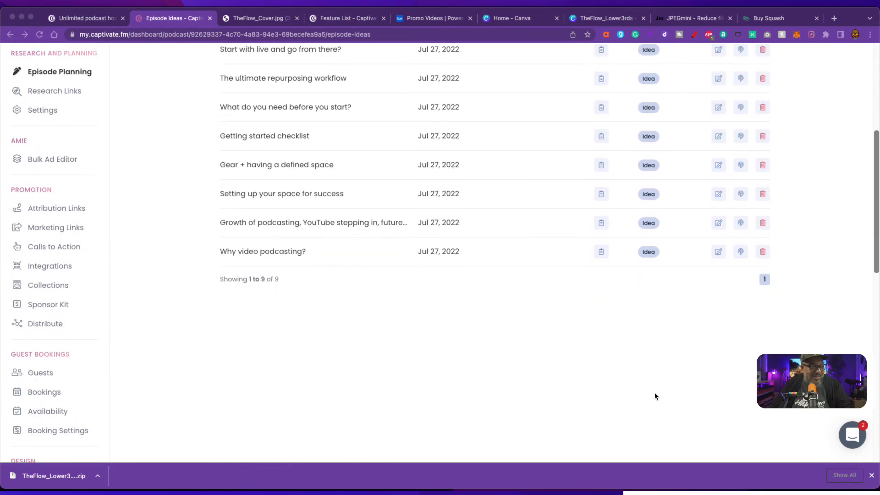
{"action": "scroll", "coordinate": [655, 396], "scroll_direction": "up", "scroll_amount": 4}
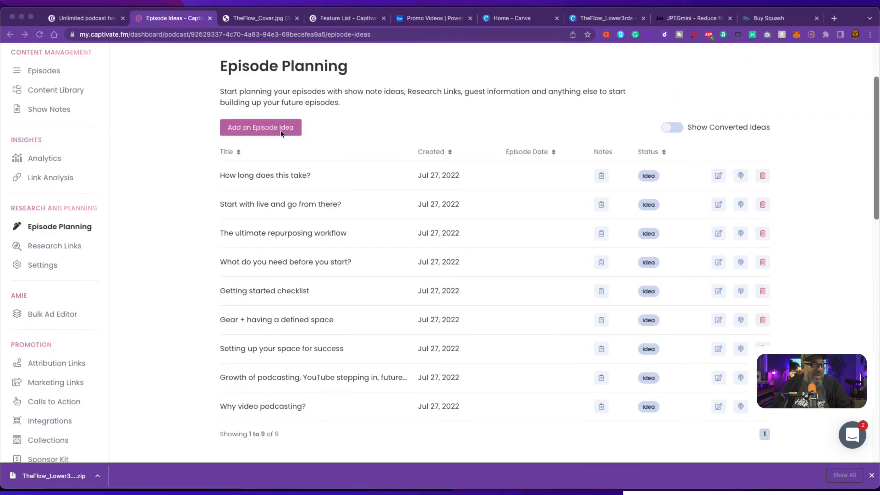
- Add the episode idea 'Video structure (run of show)'
{"action": "left_click", "coordinate": [281, 132]}
{"action": "left_click", "coordinate": [392, 202]}
{"action": "type", "text": "Video structure (run of show)"}
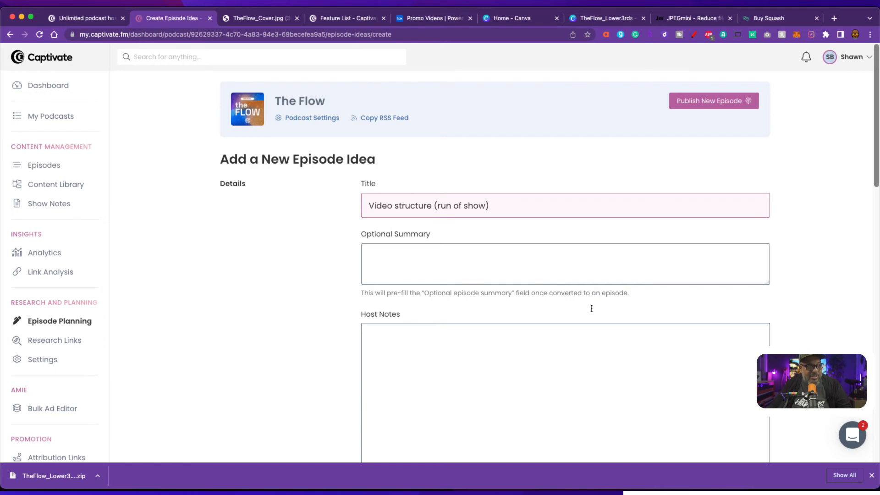
{"action": "scroll", "coordinate": [592, 312], "scroll_direction": "down", "scroll_amount": 15}
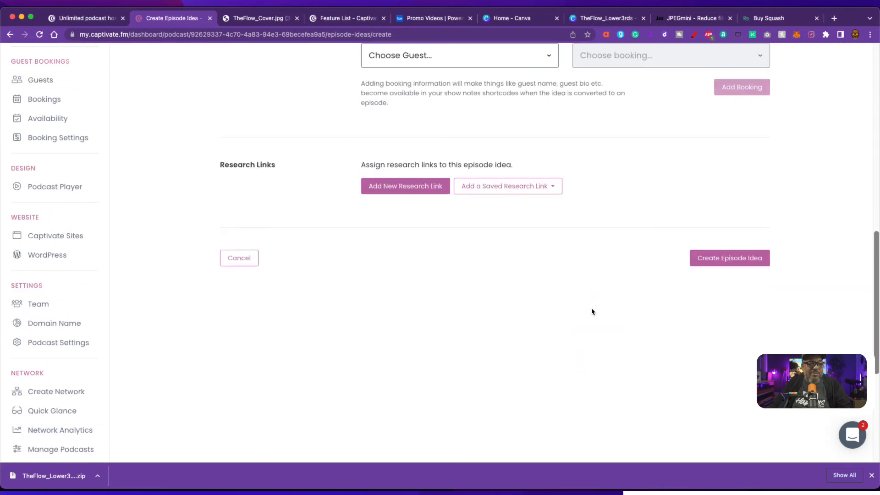
{"action": "left_click", "coordinate": [709, 264]}
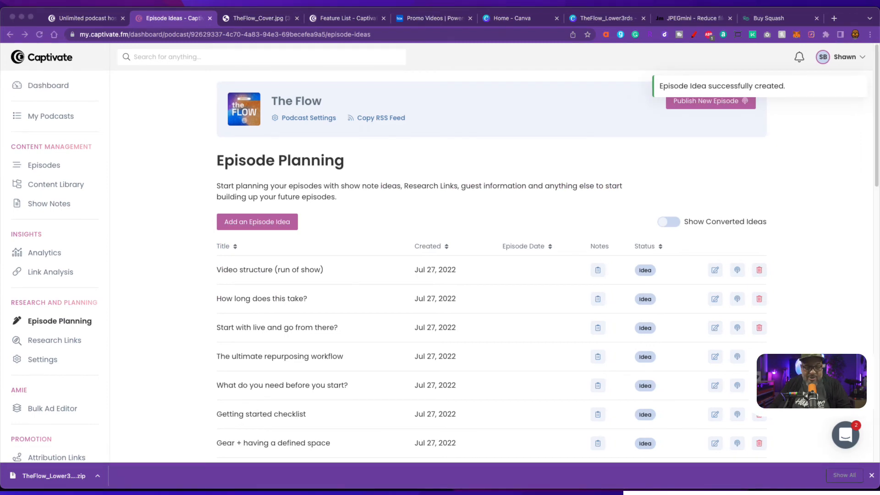
{"action": "scroll", "coordinate": [635, 419], "scroll_direction": "down", "scroll_amount": 6}
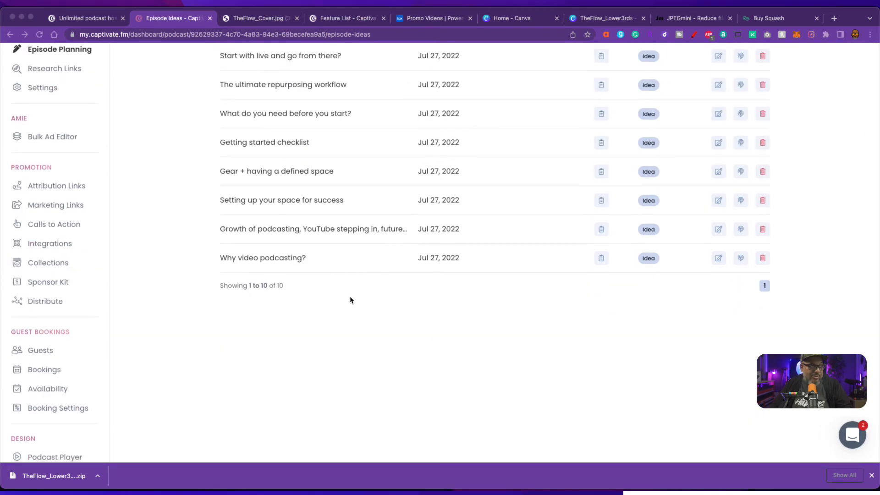
{"action": "scroll", "coordinate": [467, 319], "scroll_direction": "down", "scroll_amount": 6}
{"action": "scroll", "coordinate": [470, 319], "scroll_direction": "up", "scroll_amount": 7}
{"action": "scroll", "coordinate": [470, 320], "scroll_direction": "up", "scroll_amount": 6}
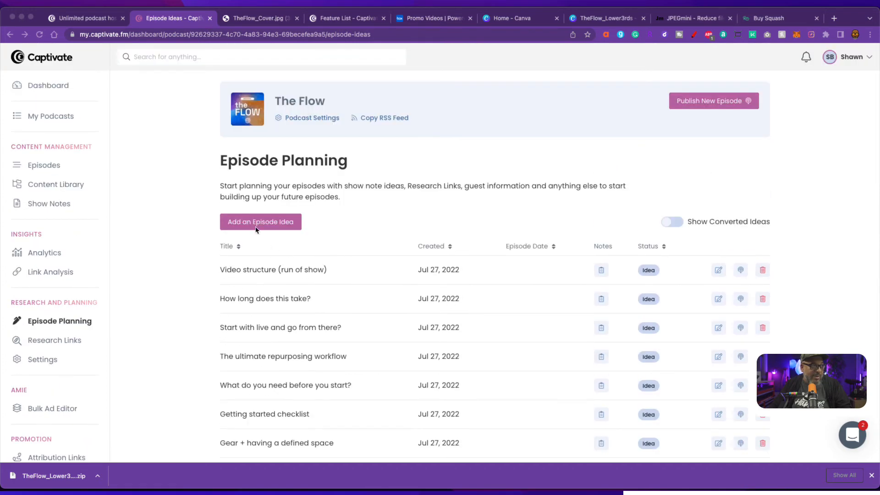
- Add the episode idea 'Podcast editing: to edit or not?'
{"action": "left_click", "coordinate": [273, 223]}
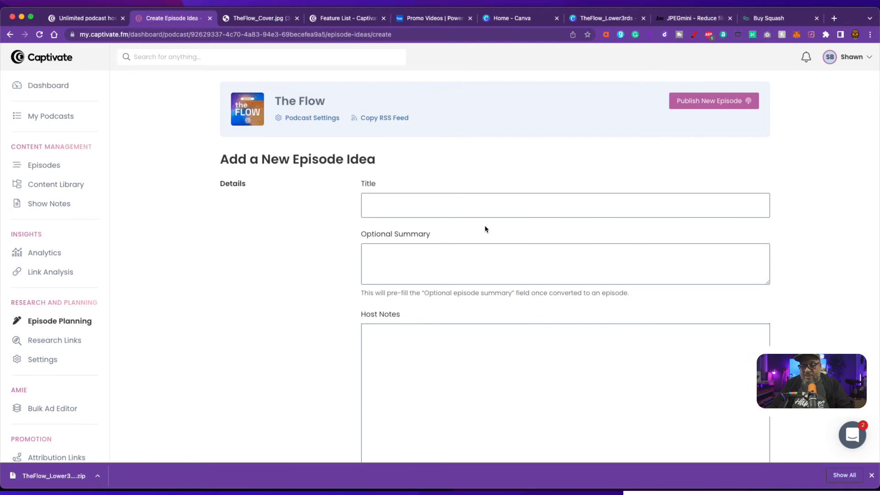
{"action": "left_click", "coordinate": [429, 210]}
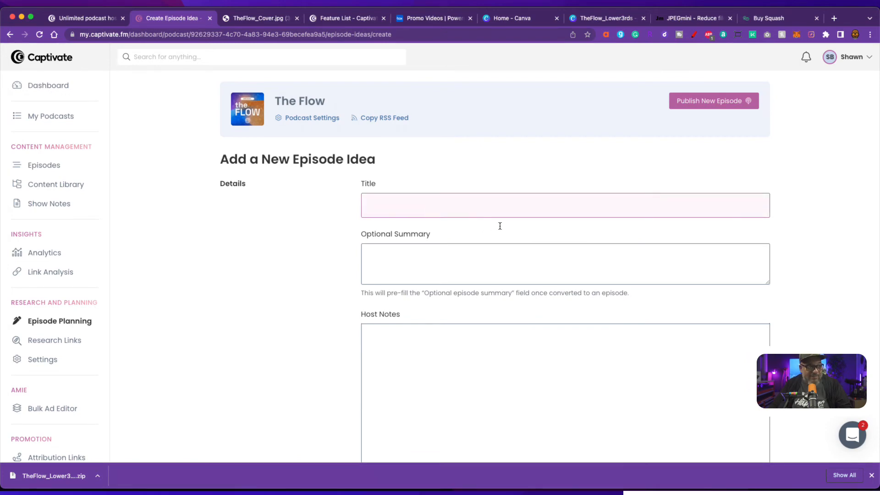
{"action": "type", "text": "Podcast editing: to edit or not?"}
{"action": "scroll", "coordinate": [553, 303], "scroll_direction": "down", "scroll_amount": 15}
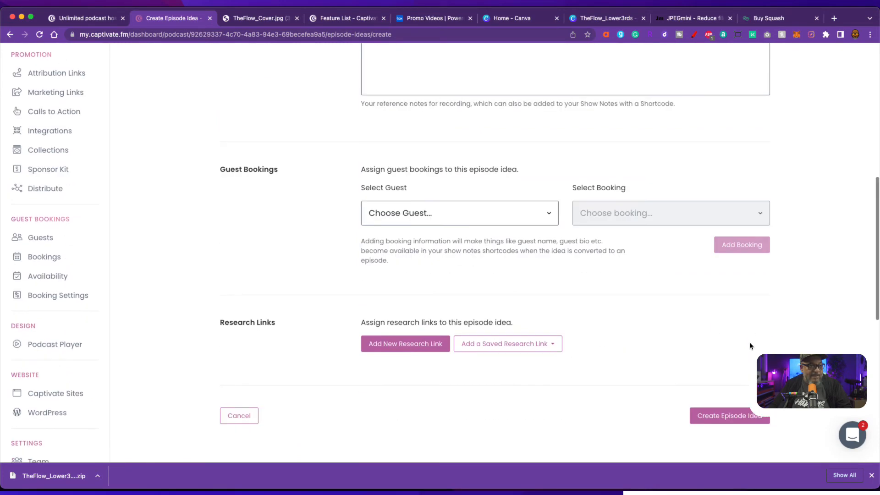
{"action": "left_click", "coordinate": [720, 244]}
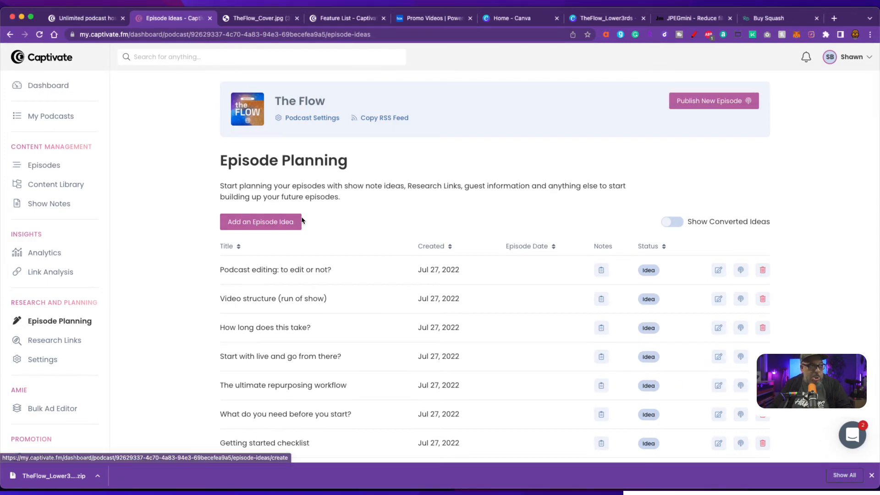
- Add the episode idea 'Repurposing'
{"action": "left_click", "coordinate": [273, 223]}
{"action": "left_click", "coordinate": [368, 205]}
{"action": "type", "text": "Repurposing"}
{"action": "scroll", "coordinate": [618, 338], "scroll_direction": "down", "scroll_amount": 10}
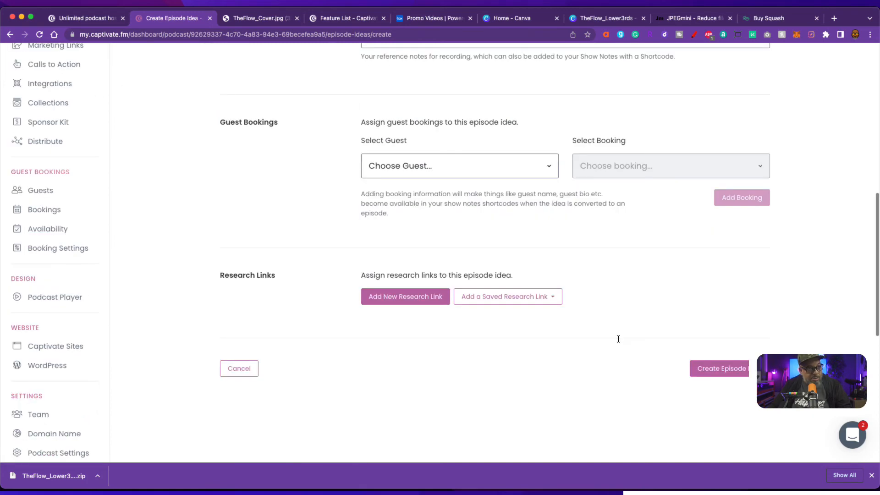
{"action": "left_click", "coordinate": [730, 368]}
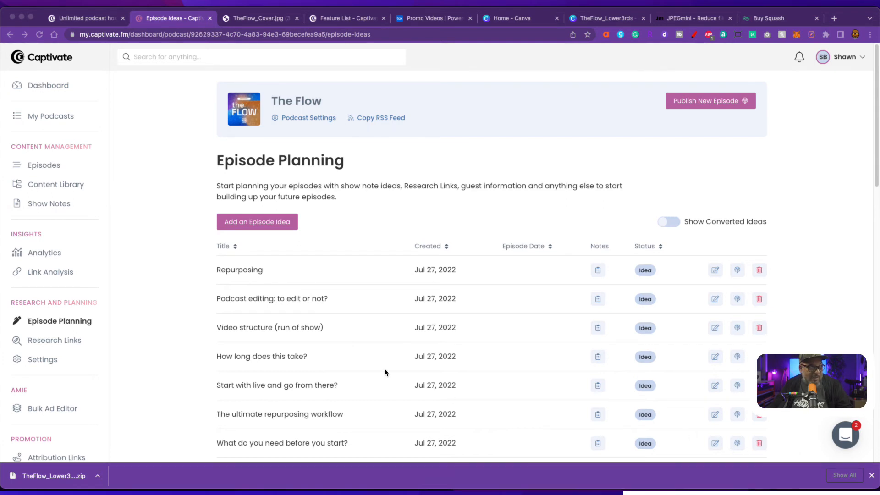
- Add the episode idea 'What kinds of other content can you create from your video podcast'
{"action": "left_click", "coordinate": [259, 222]}
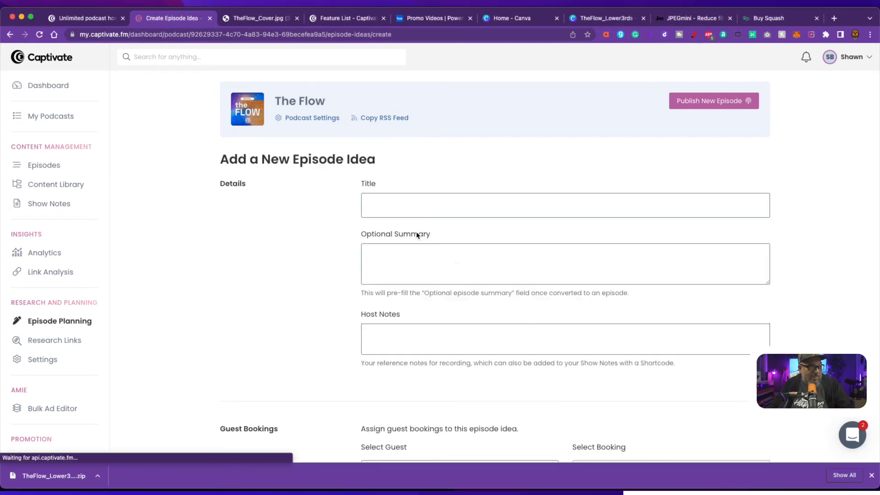
{"action": "type", "text": "What kinds of other content can you create from your video podcast"}
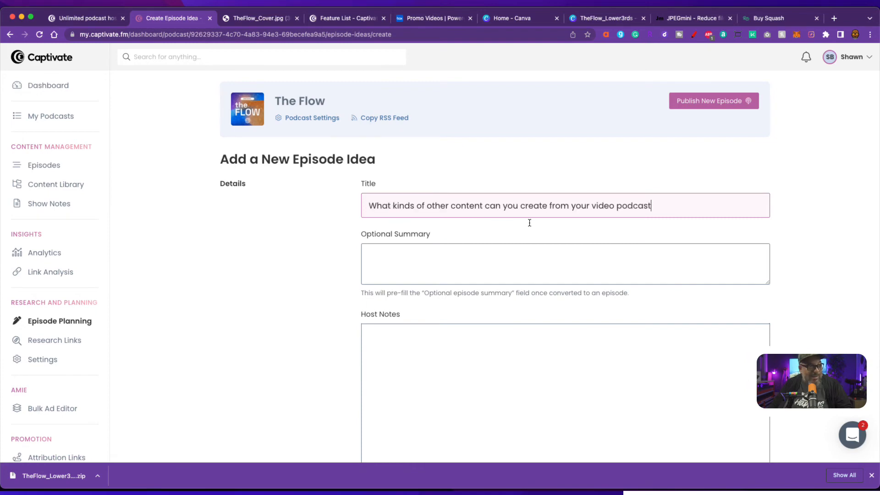
{"action": "scroll", "coordinate": [735, 358], "scroll_direction": "down", "scroll_amount": 15}
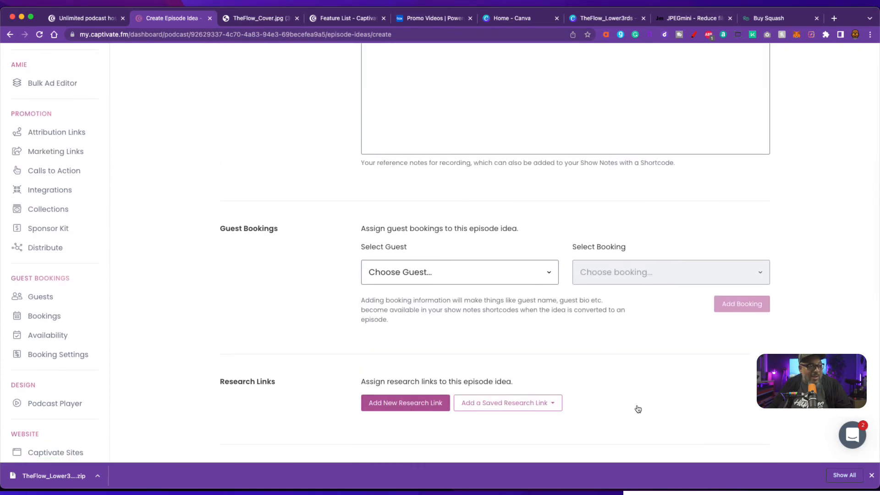
{"action": "left_click", "coordinate": [727, 149]}
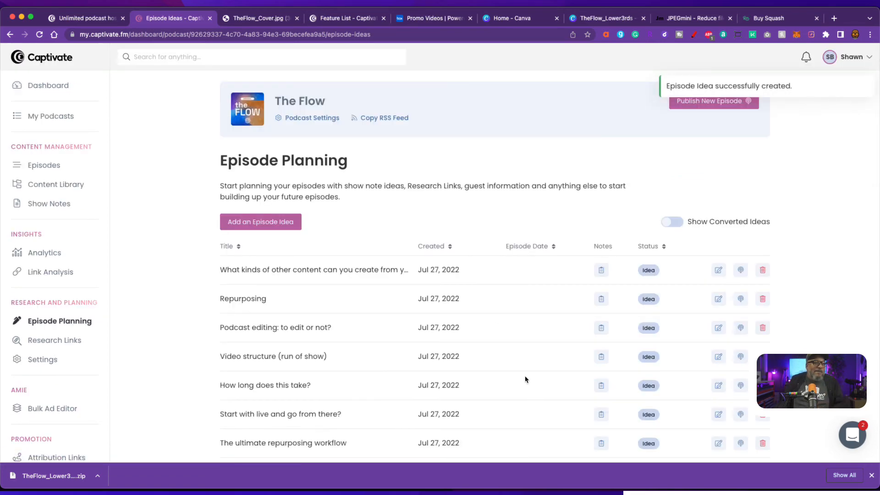
{"action": "scroll", "coordinate": [520, 362], "scroll_direction": "down", "scroll_amount": 5}
{"action": "scroll", "coordinate": [483, 219], "scroll_direction": "up", "scroll_amount": 3}
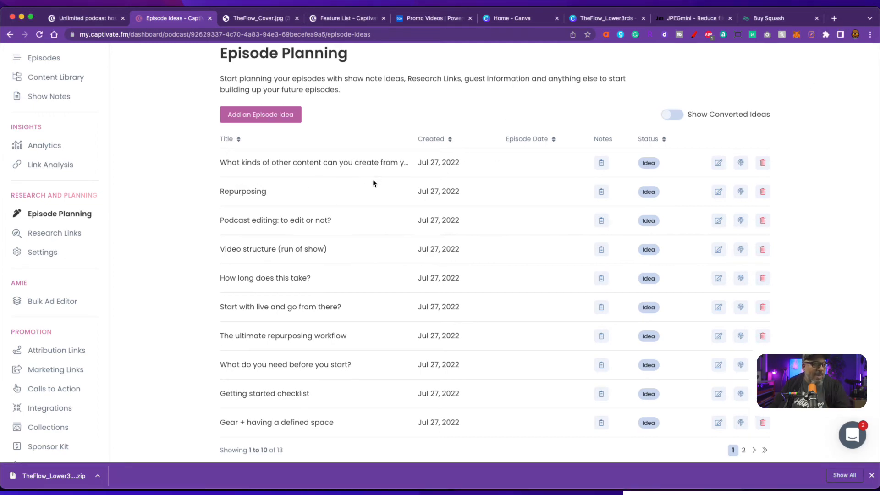
{"action": "scroll", "coordinate": [373, 182], "scroll_direction": "down", "scroll_amount": 3}
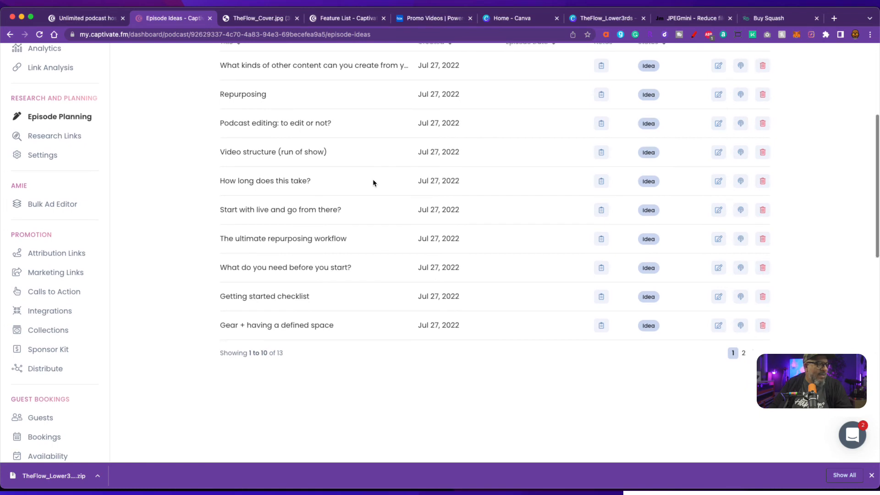
{"action": "scroll", "coordinate": [373, 182], "scroll_direction": "up", "scroll_amount": 1}
{"action": "scroll", "coordinate": [373, 182], "scroll_direction": "up", "scroll_amount": 2}
{"action": "scroll", "coordinate": [373, 179], "scroll_direction": "down", "scroll_amount": 1}
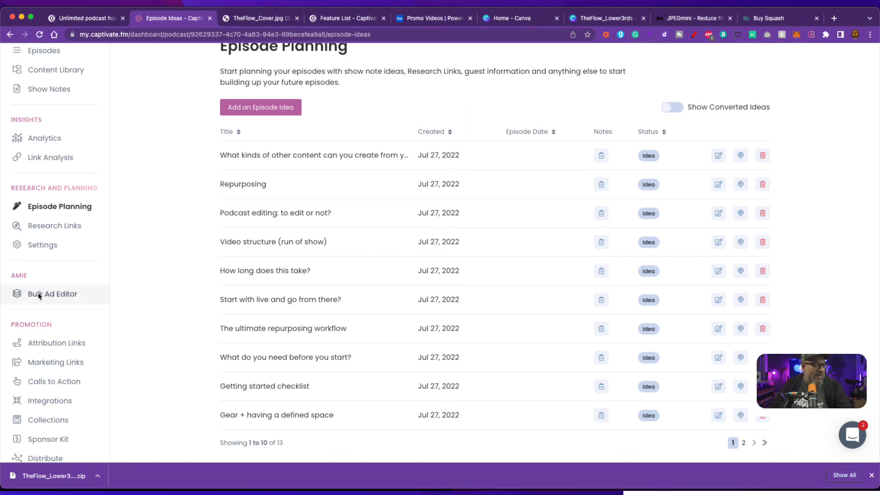
- Preview the Research Links page and its new-link form, closing it without saving
{"action": "left_click", "coordinate": [69, 226]}
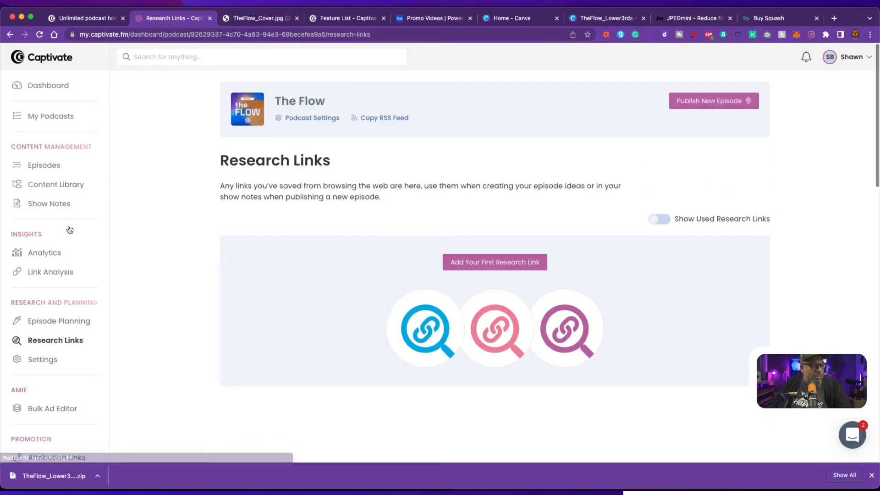
{"action": "left_click", "coordinate": [502, 259]}
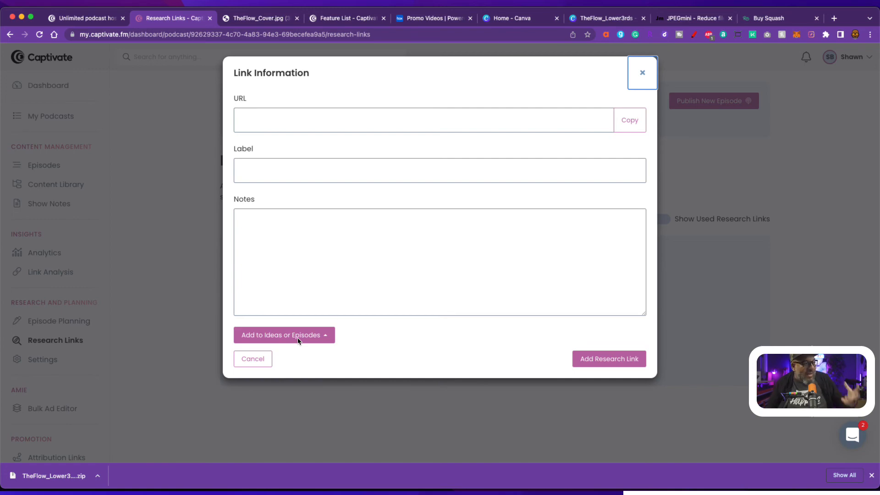
{"action": "left_click", "coordinate": [642, 73]}
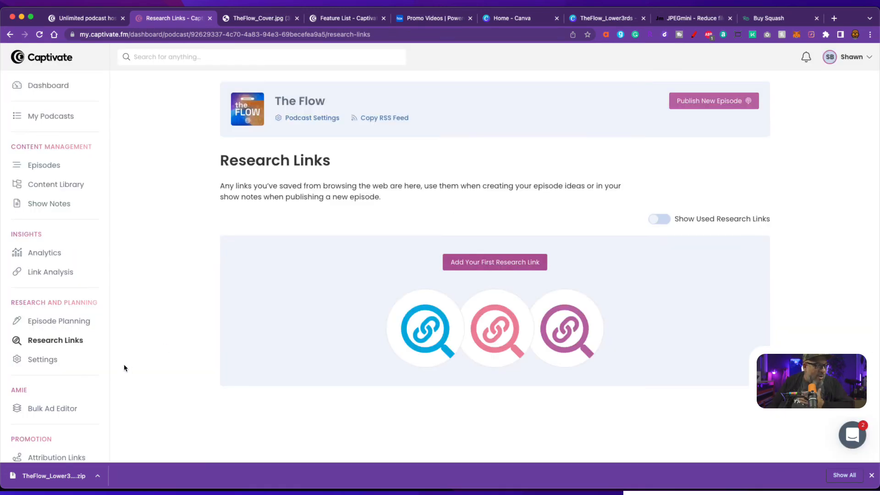
- Look through the research and planning Settings, then go to Calls to Action
{"action": "left_click", "coordinate": [68, 361]}
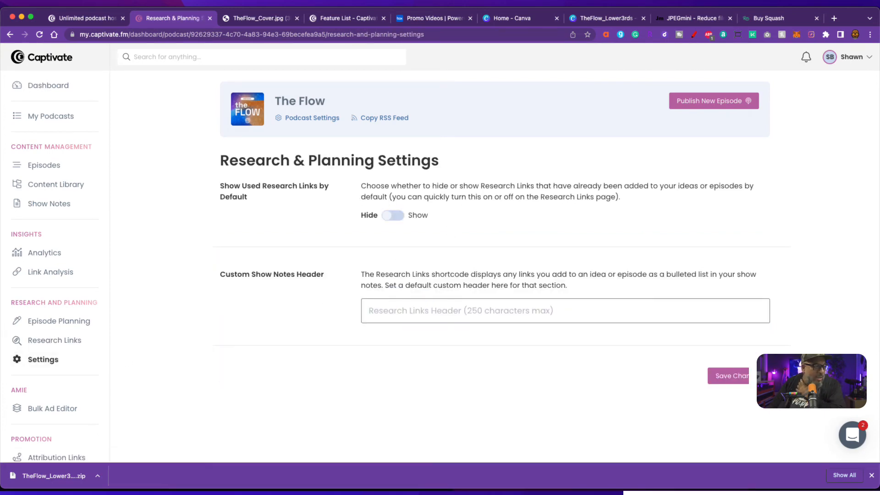
{"action": "scroll", "coordinate": [79, 403], "scroll_direction": "down", "scroll_amount": 3}
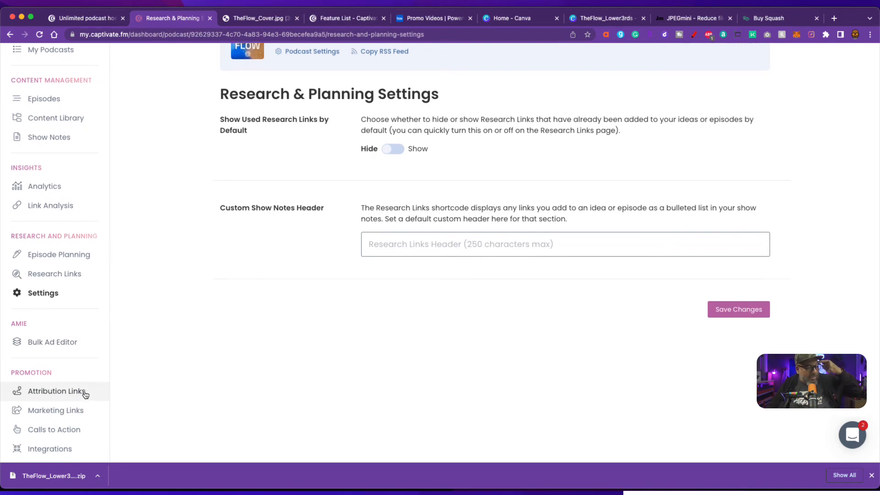
{"action": "scroll", "coordinate": [85, 394], "scroll_direction": "down", "scroll_amount": 4}
{"action": "left_click", "coordinate": [63, 346]}
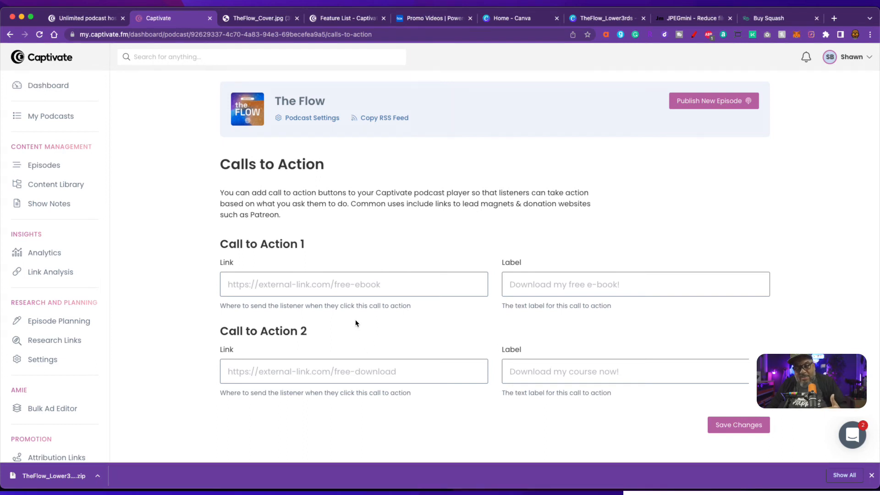
- Browse The Flow's Integrations and Sponsor Kit pages, then move to the empty Collections page
{"action": "scroll", "coordinate": [114, 379], "scroll_direction": "down", "scroll_amount": 3}
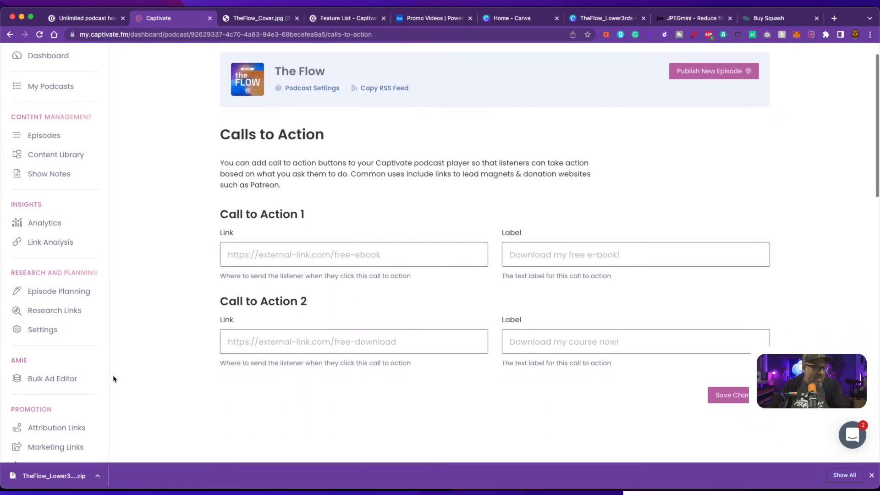
{"action": "scroll", "coordinate": [80, 387], "scroll_direction": "down", "scroll_amount": 3}
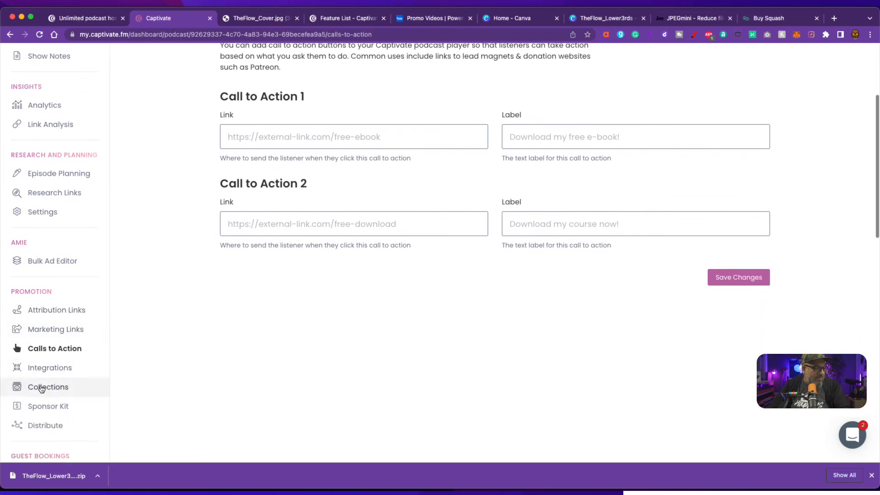
{"action": "left_click", "coordinate": [47, 375]}
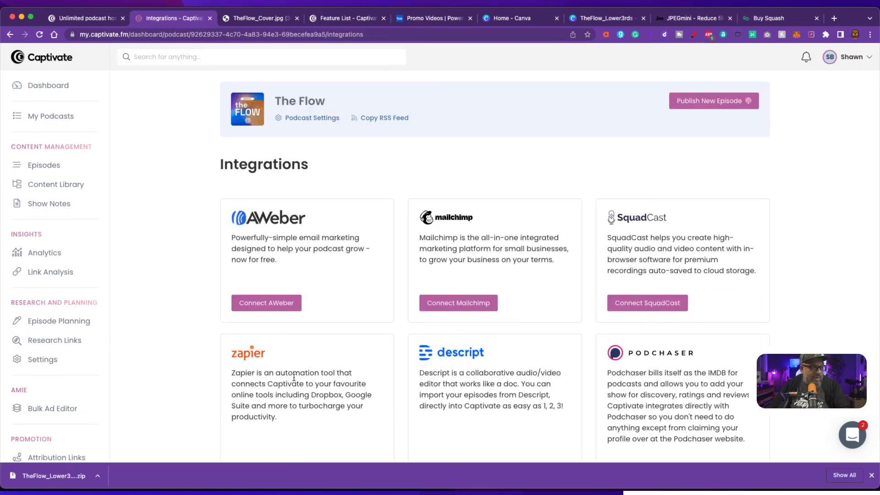
{"action": "scroll", "coordinate": [294, 377], "scroll_direction": "down", "scroll_amount": 3}
{"action": "scroll", "coordinate": [294, 378], "scroll_direction": "down", "scroll_amount": 1}
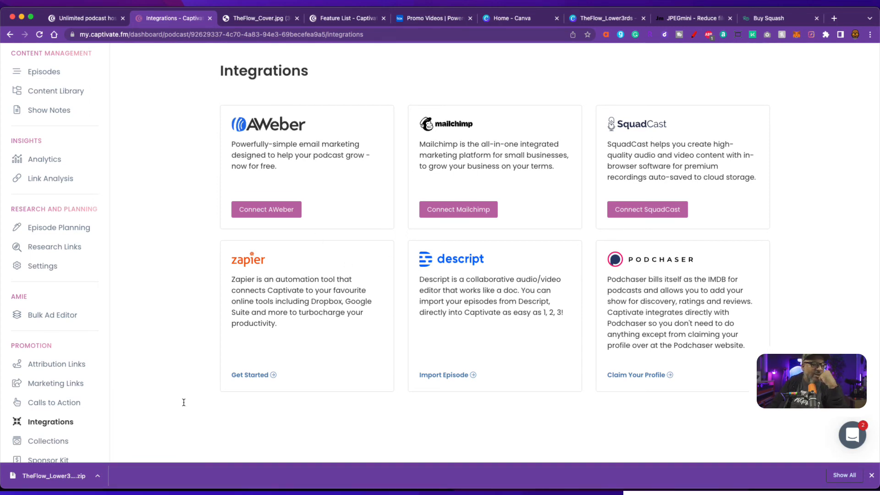
{"action": "scroll", "coordinate": [64, 412], "scroll_direction": "down", "scroll_amount": 3}
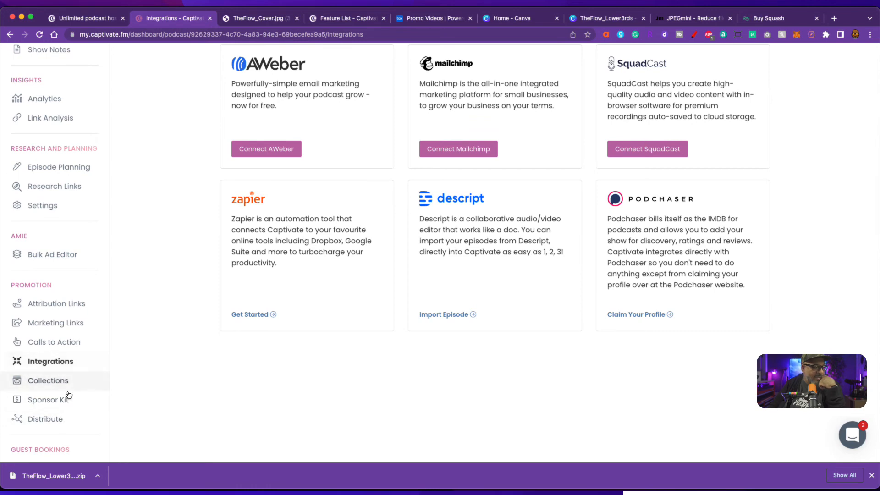
{"action": "left_click", "coordinate": [52, 401]}
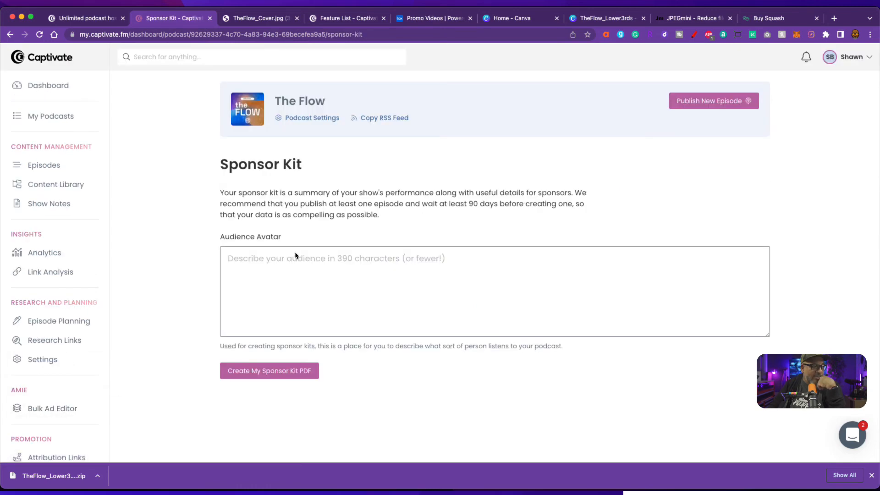
{"action": "scroll", "coordinate": [77, 376], "scroll_direction": "down", "scroll_amount": 5}
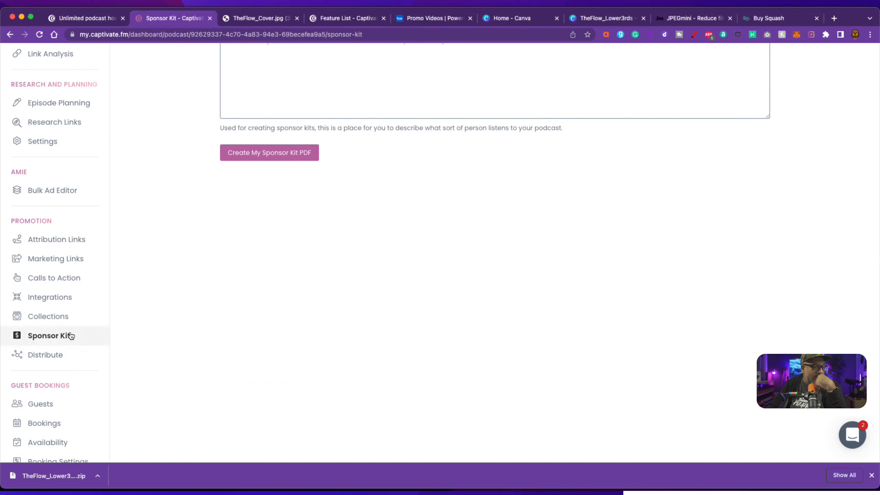
{"action": "left_click", "coordinate": [49, 319]}
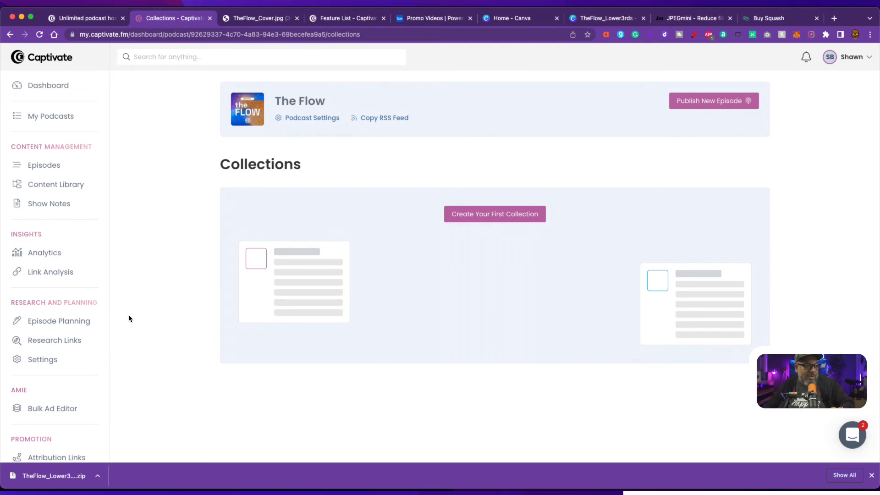
- Scroll through the sidebar's sections to survey the available pages
{"action": "scroll", "coordinate": [66, 359], "scroll_direction": "down", "scroll_amount": 3}
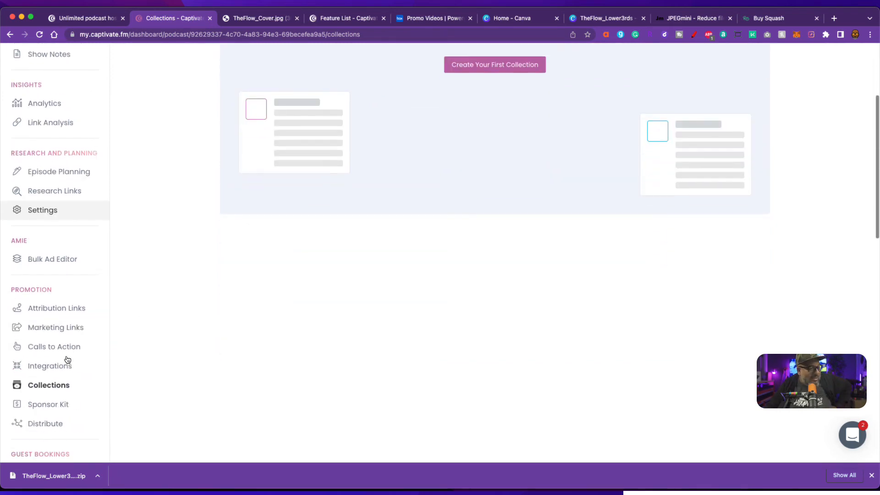
{"action": "scroll", "coordinate": [79, 336], "scroll_direction": "down", "scroll_amount": 4}
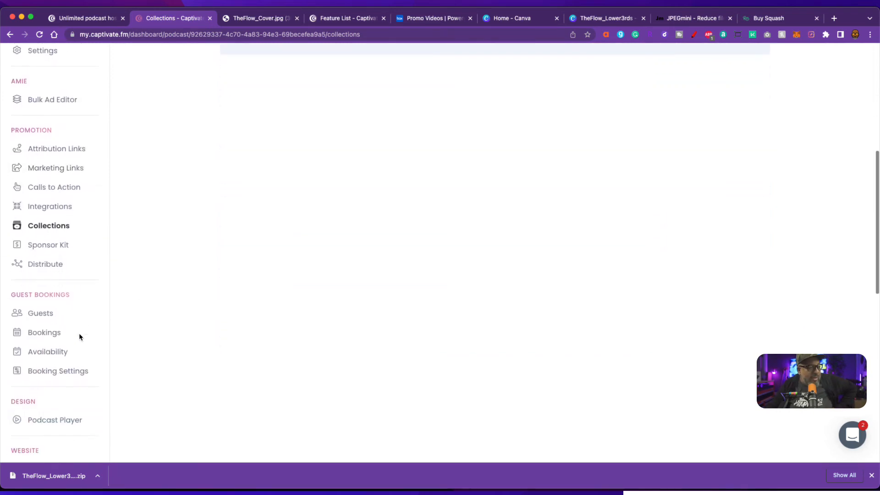
{"action": "scroll", "coordinate": [79, 337], "scroll_direction": "down", "scroll_amount": 2}
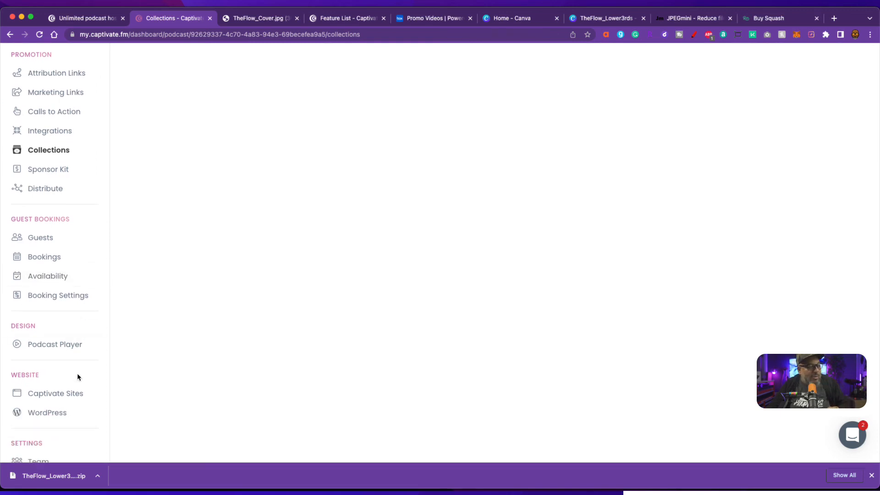
{"action": "scroll", "coordinate": [79, 373], "scroll_direction": "down", "scroll_amount": 3}
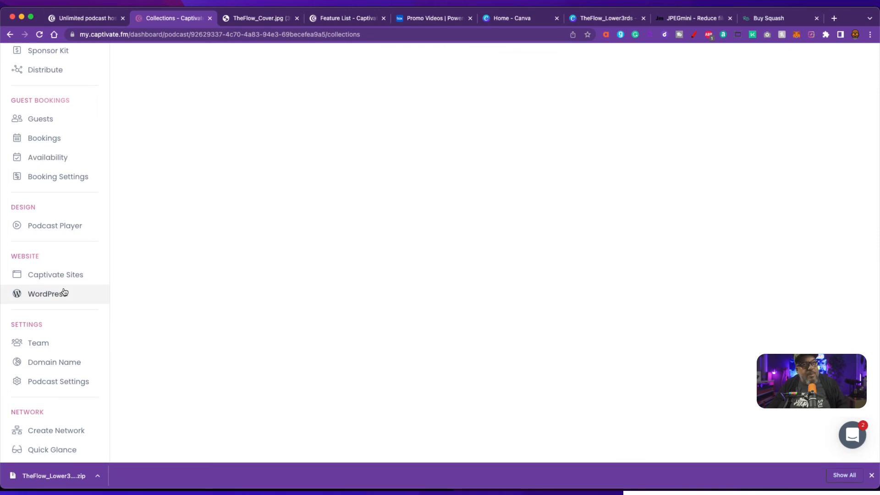
{"action": "scroll", "coordinate": [70, 340], "scroll_direction": "down", "scroll_amount": 3}
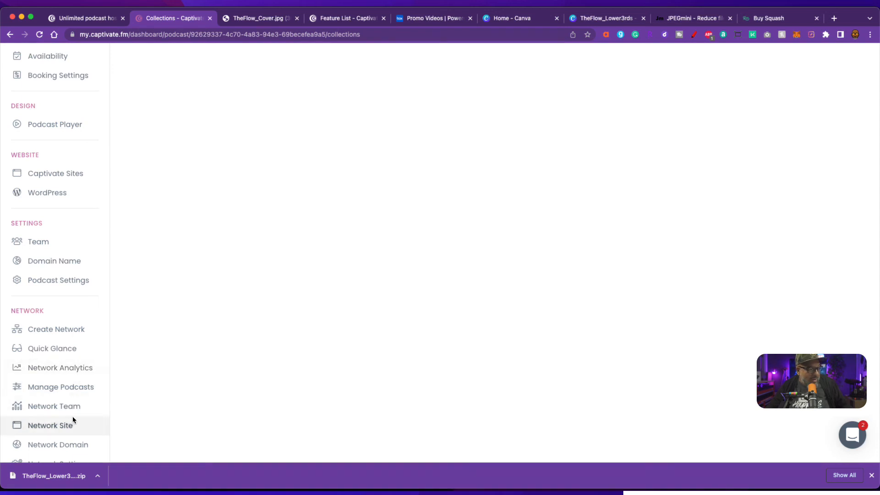
{"action": "scroll", "coordinate": [72, 416], "scroll_direction": "down", "scroll_amount": 1}
{"action": "scroll", "coordinate": [71, 348], "scroll_direction": "up", "scroll_amount": 7}
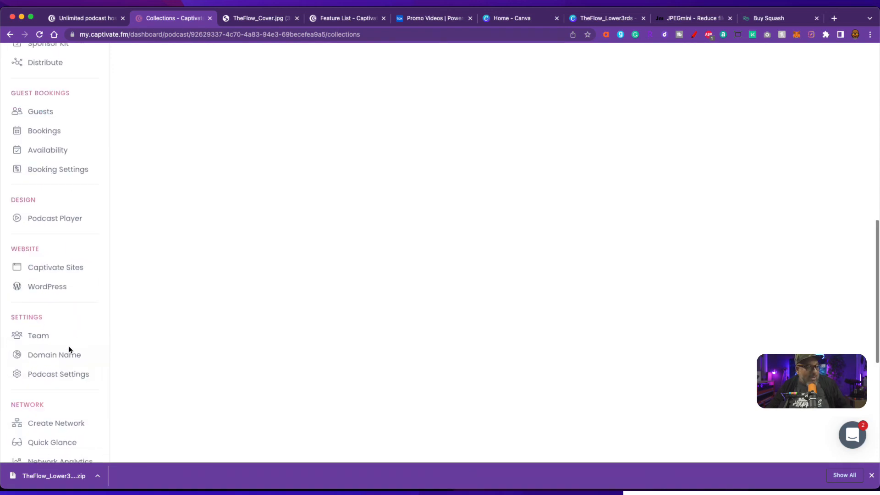
{"action": "scroll", "coordinate": [72, 350], "scroll_direction": "up", "scroll_amount": 10}
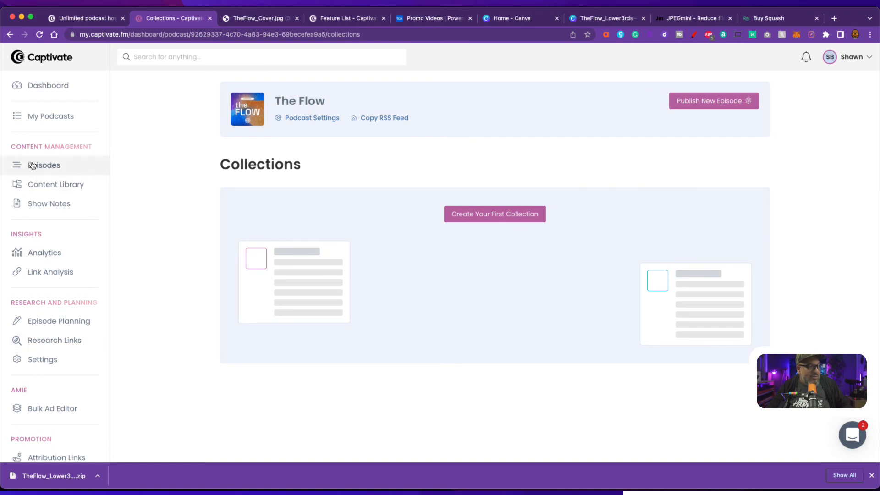
- View My Podcasts, listing only The Flow, created 26 Jul 2022
{"action": "left_click", "coordinate": [52, 121]}
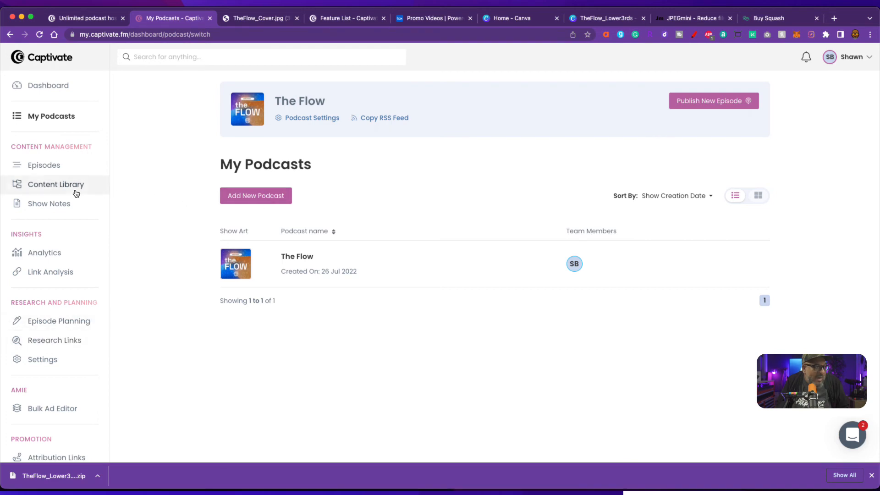
{"action": "scroll", "coordinate": [74, 271], "scroll_direction": "down", "scroll_amount": 2}
{"action": "scroll", "coordinate": [74, 271], "scroll_direction": "down", "scroll_amount": 5}
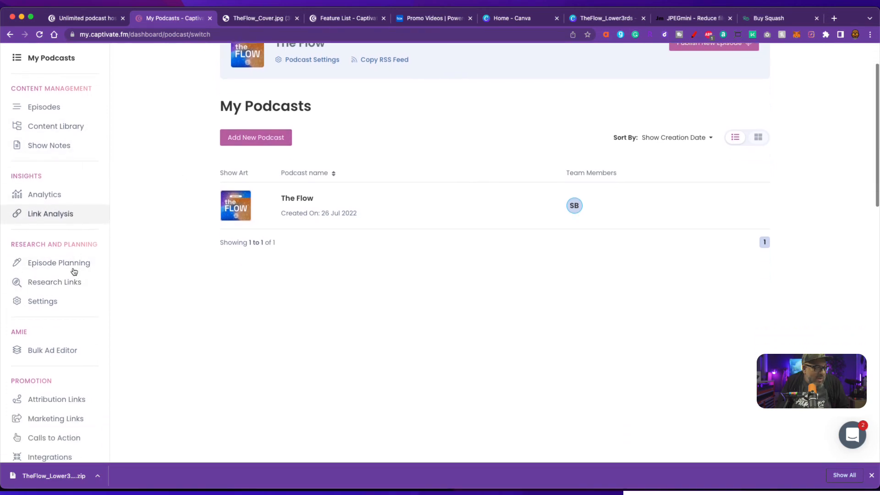
{"action": "scroll", "coordinate": [74, 271], "scroll_direction": "down", "scroll_amount": 2}
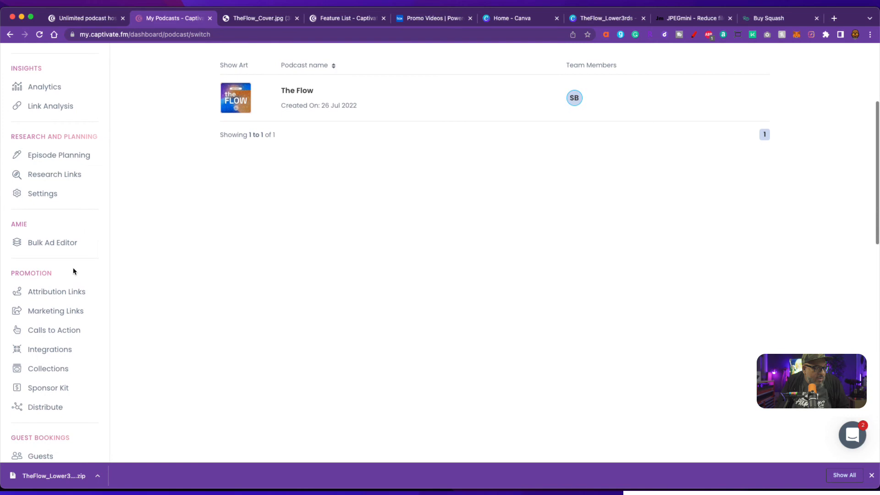
{"action": "scroll", "coordinate": [80, 341], "scroll_direction": "down", "scroll_amount": 1}
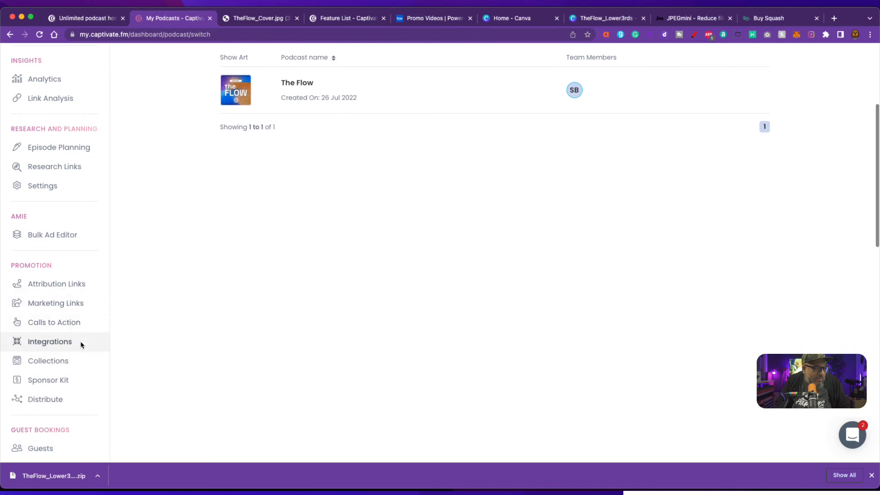
- Review The Flow's RSS feed and distribution outlets down to Aggregators
{"action": "left_click", "coordinate": [45, 388]}
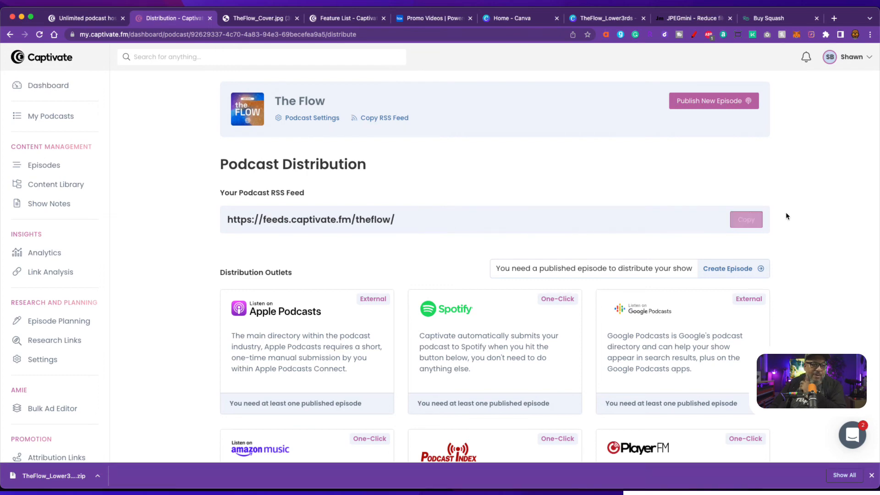
{"action": "scroll", "coordinate": [187, 360], "scroll_direction": "down", "scroll_amount": 1}
{"action": "scroll", "coordinate": [187, 360], "scroll_direction": "down", "scroll_amount": 5}
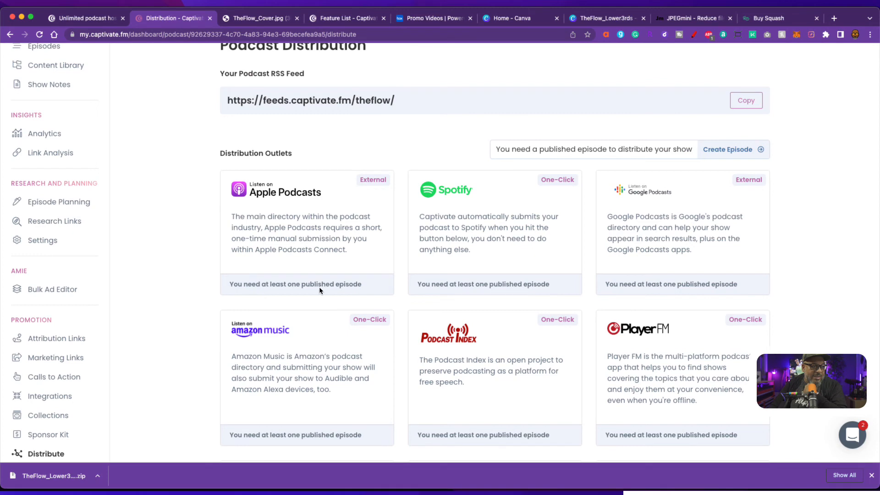
{"action": "scroll", "coordinate": [435, 352], "scroll_direction": "down", "scroll_amount": 2}
{"action": "scroll", "coordinate": [435, 349], "scroll_direction": "down", "scroll_amount": 15}
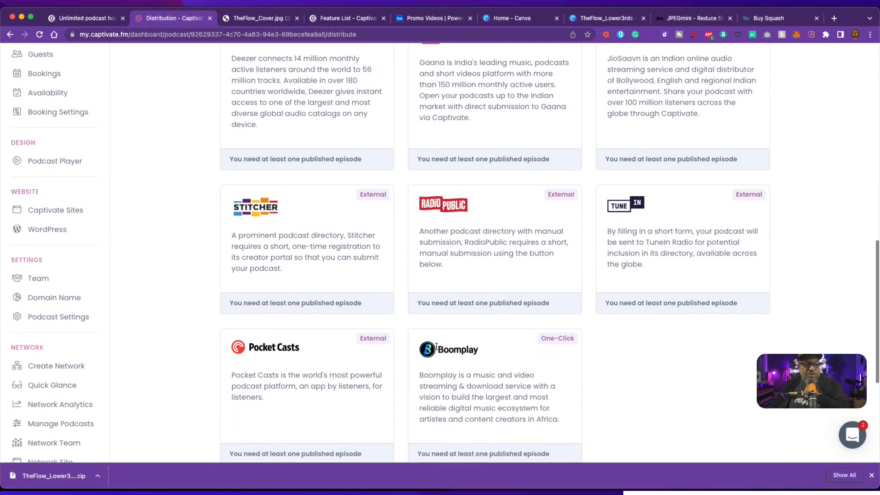
{"action": "scroll", "coordinate": [437, 342], "scroll_direction": "down", "scroll_amount": 3}
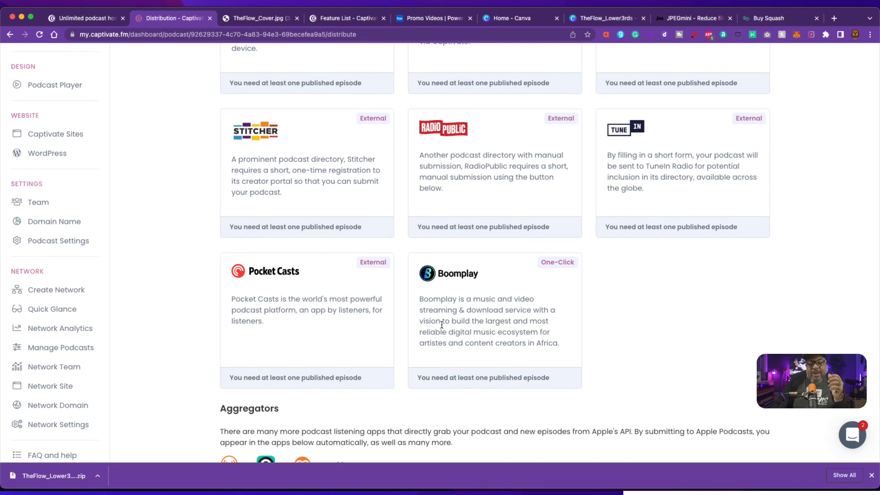
{"action": "scroll", "coordinate": [439, 335], "scroll_direction": "down", "scroll_amount": 2}
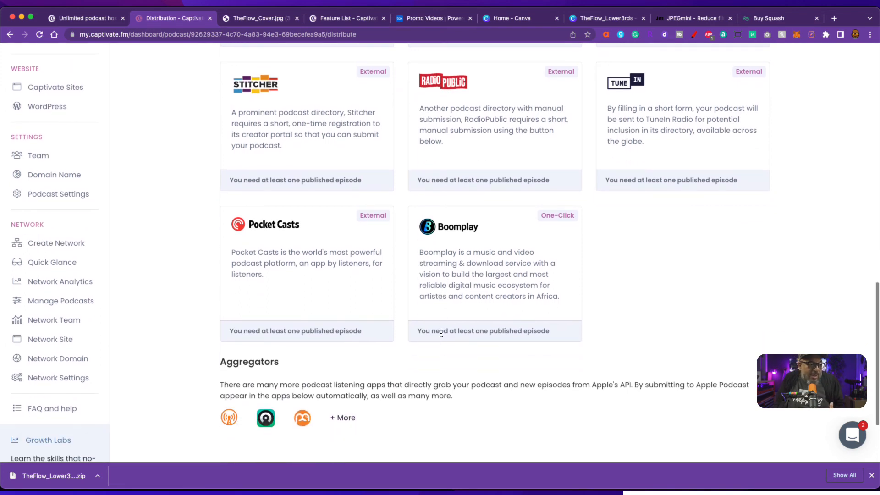
{"action": "scroll", "coordinate": [441, 335], "scroll_direction": "down", "scroll_amount": 3}
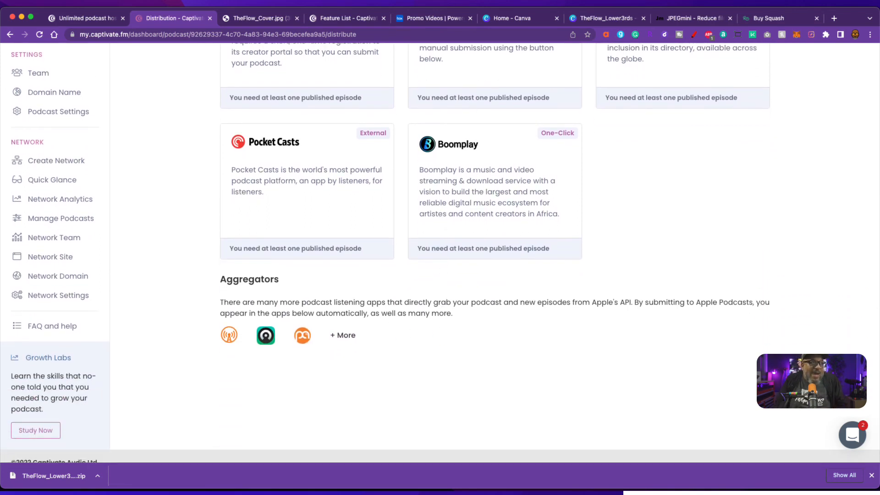